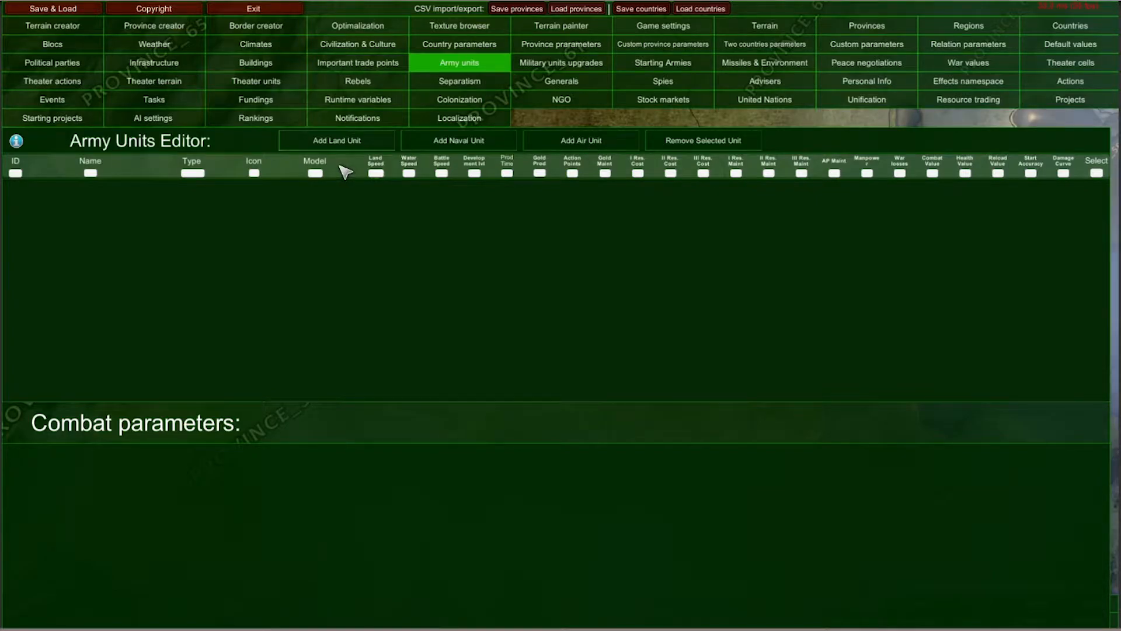
# - Start a new land unit and name it "Infantry"
pyautogui.click(338, 145)
pyautogui.click(244, 67)
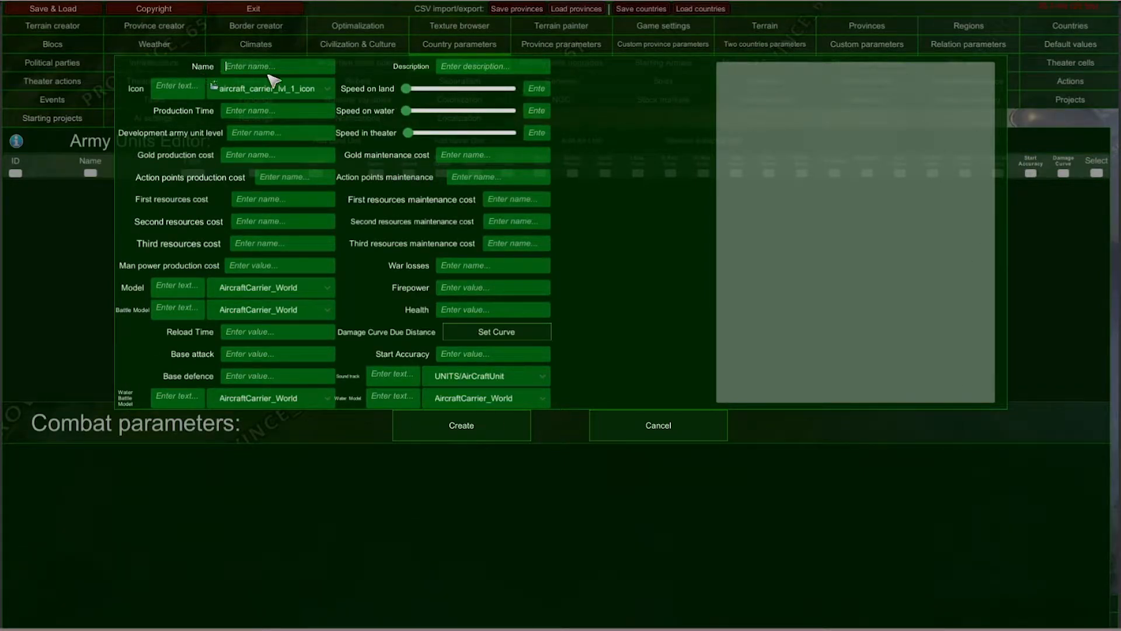
pyautogui.write('Infantry')
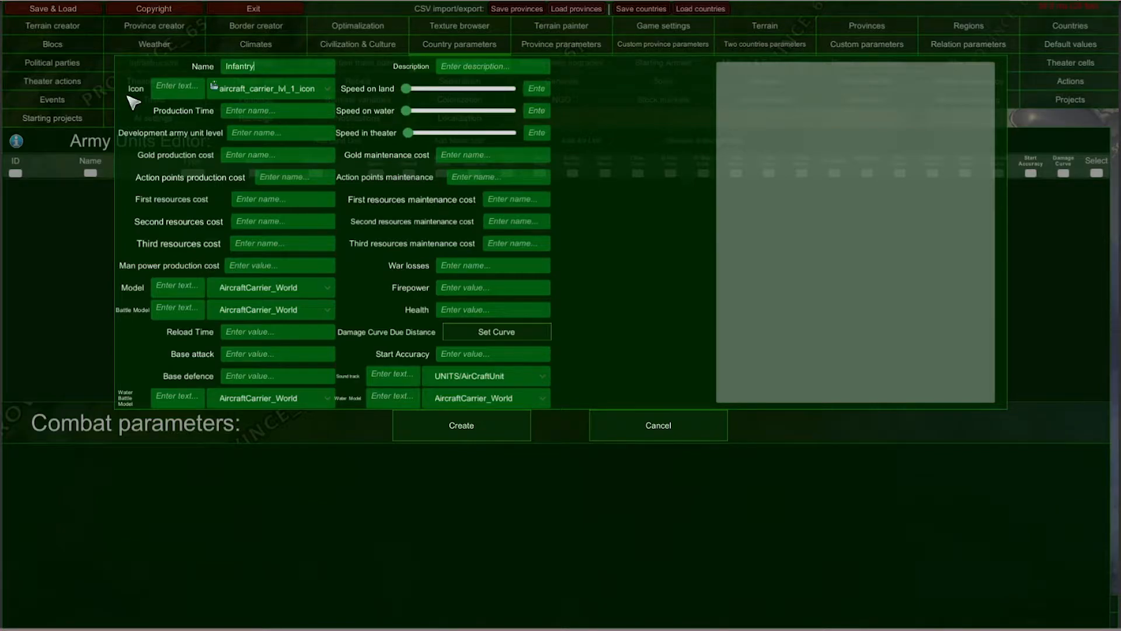
# - Set the Infantry unit's icon to infantry_lvl_1_icon and its production time to 25
pyautogui.click(258, 90)
pyautogui.scroll(-3, 270, 145)
pyautogui.scroll(-3, 239, 143)
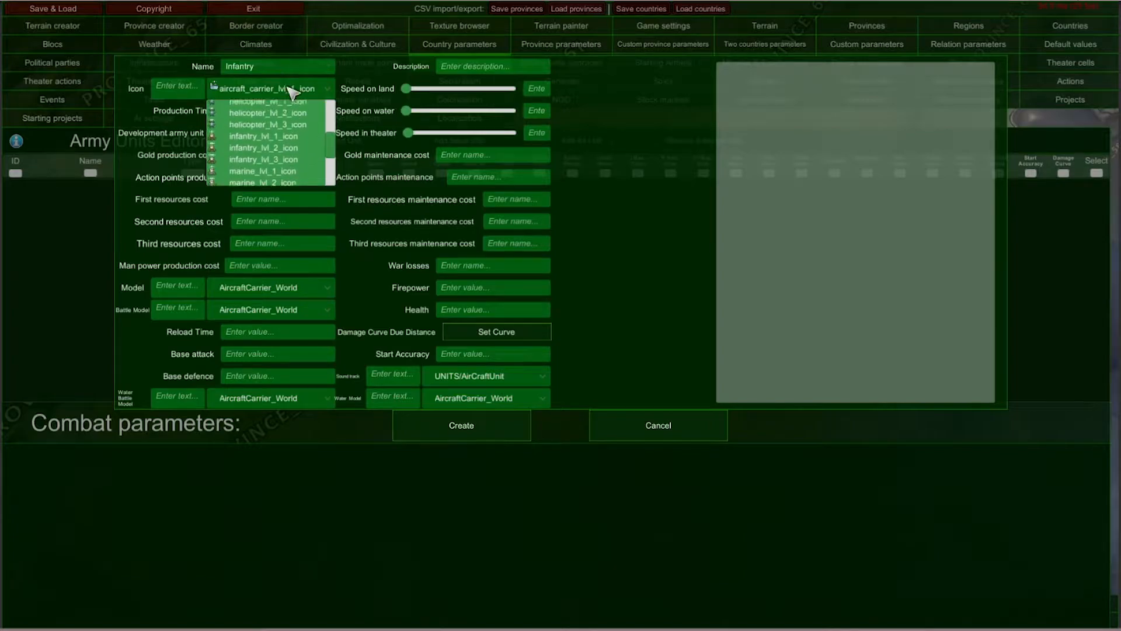
pyautogui.click(237, 134)
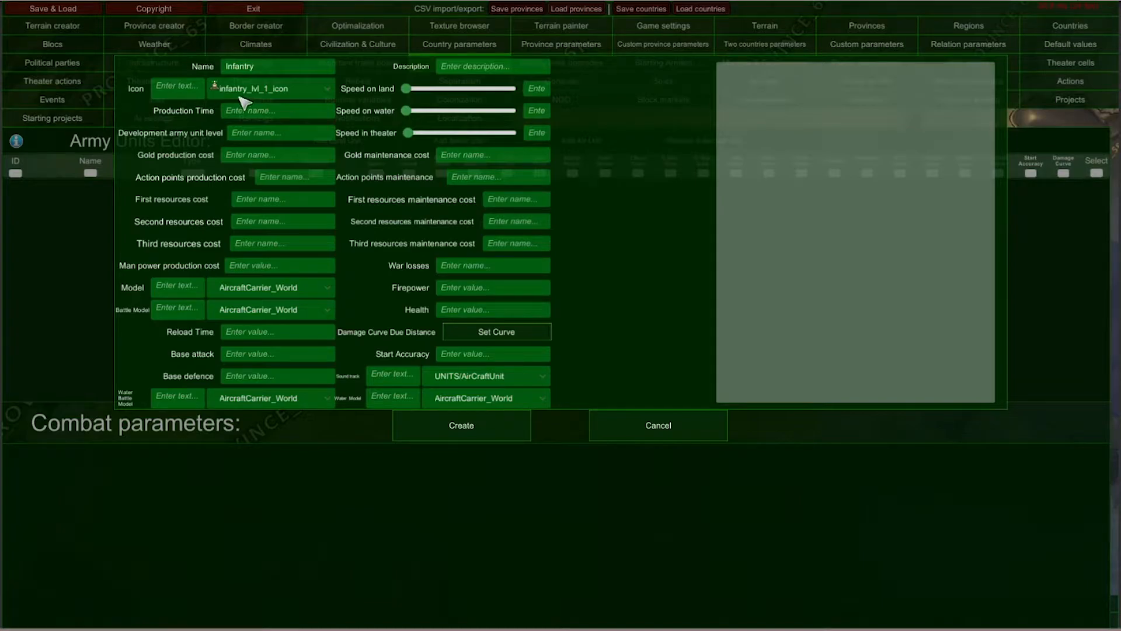
pyautogui.click(242, 115)
pyautogui.write('25')
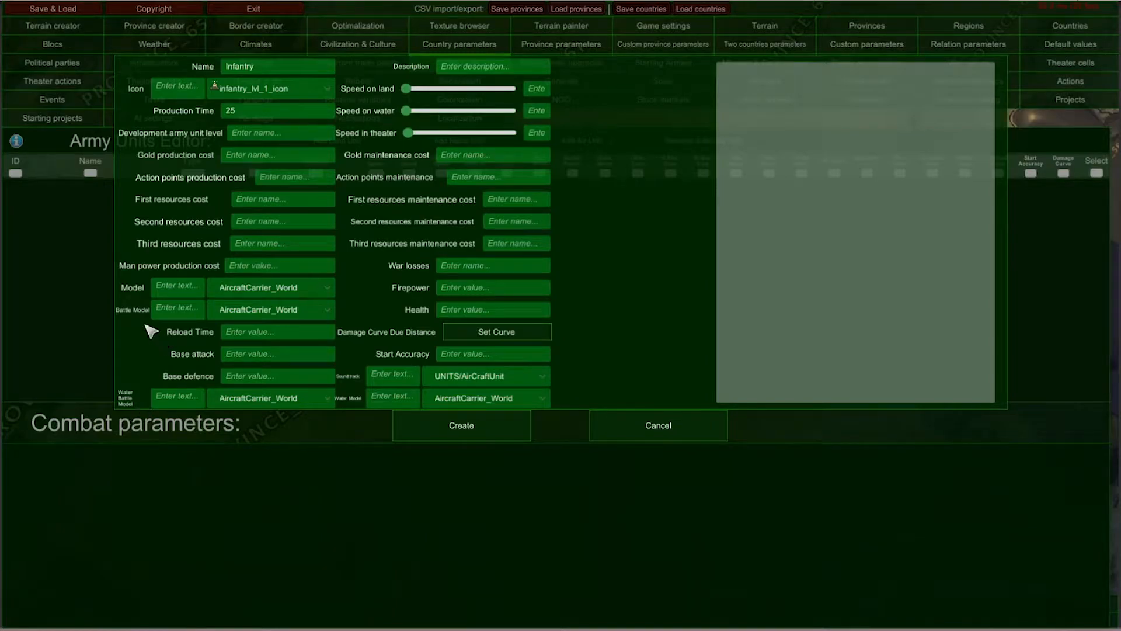
pyautogui.click(252, 292)
pyautogui.moveTo(289, 347); pyautogui.dragTo(306, 177)
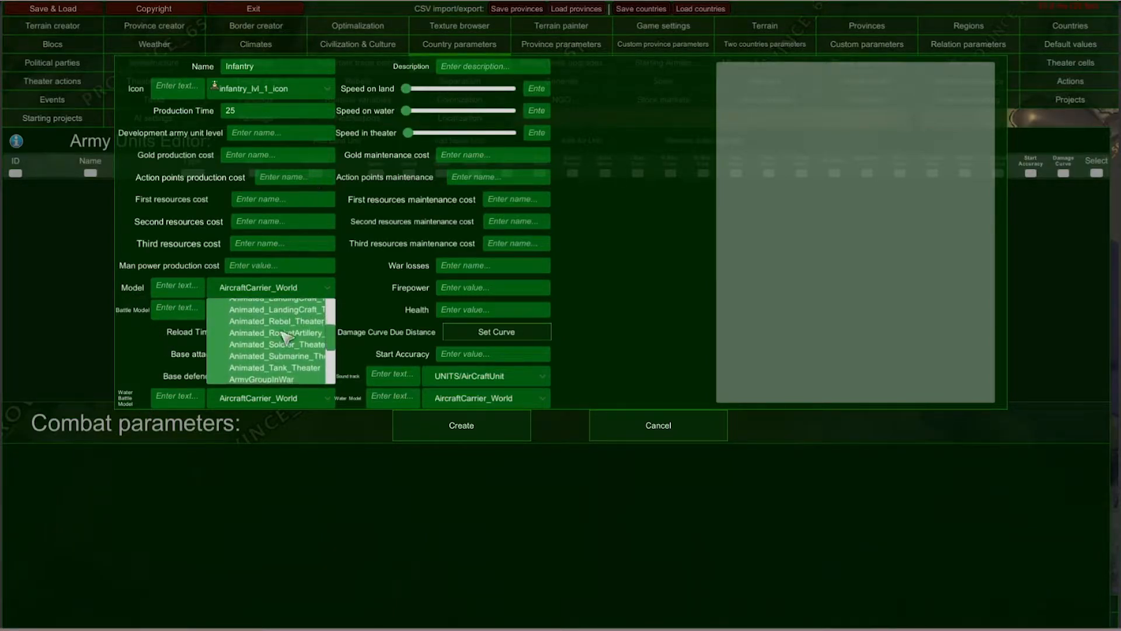
pyautogui.click(287, 345)
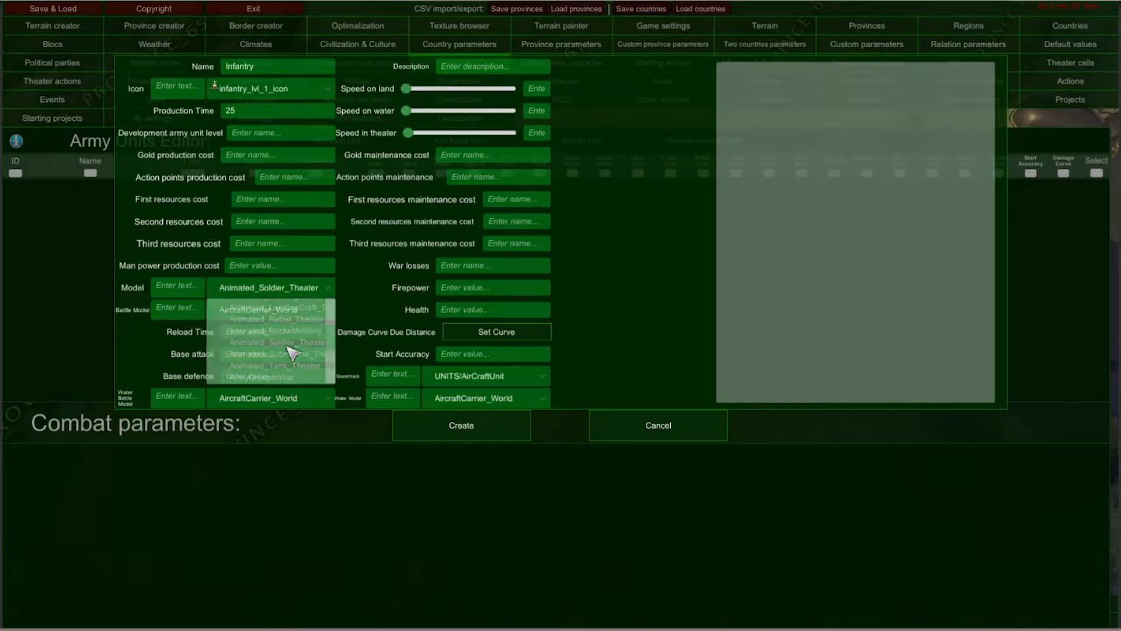
# - Set the Infantry unit's main model to Soldier_World
pyautogui.click(288, 292)
pyautogui.moveTo(295, 345); pyautogui.dragTo(319, 163)
pyautogui.moveTo(290, 350); pyautogui.dragTo(308, 255)
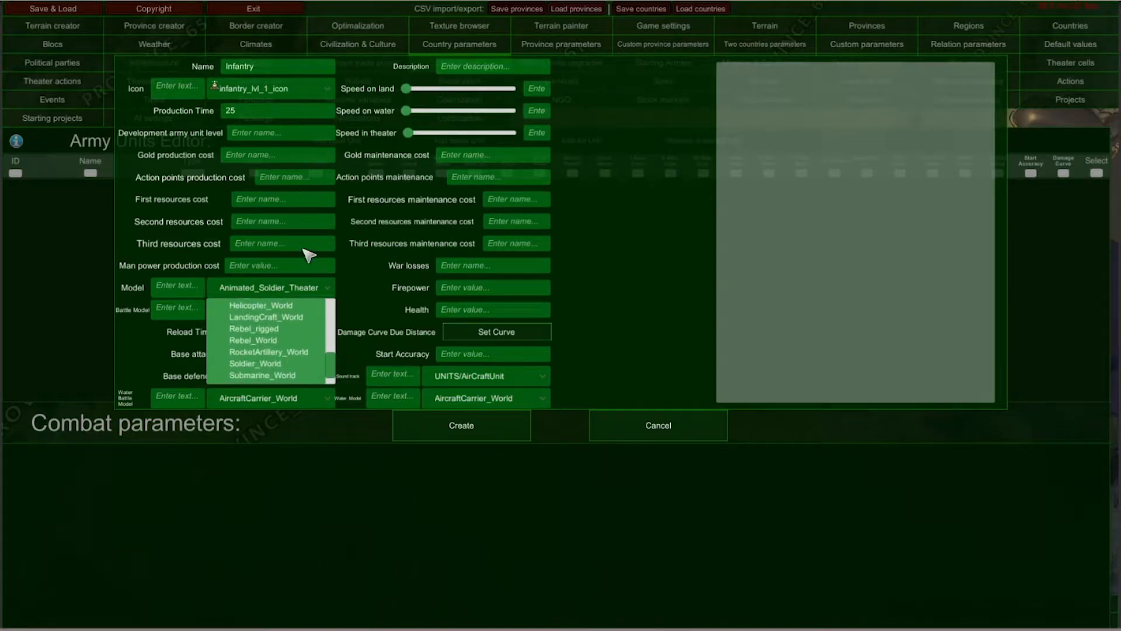
pyautogui.click(279, 365)
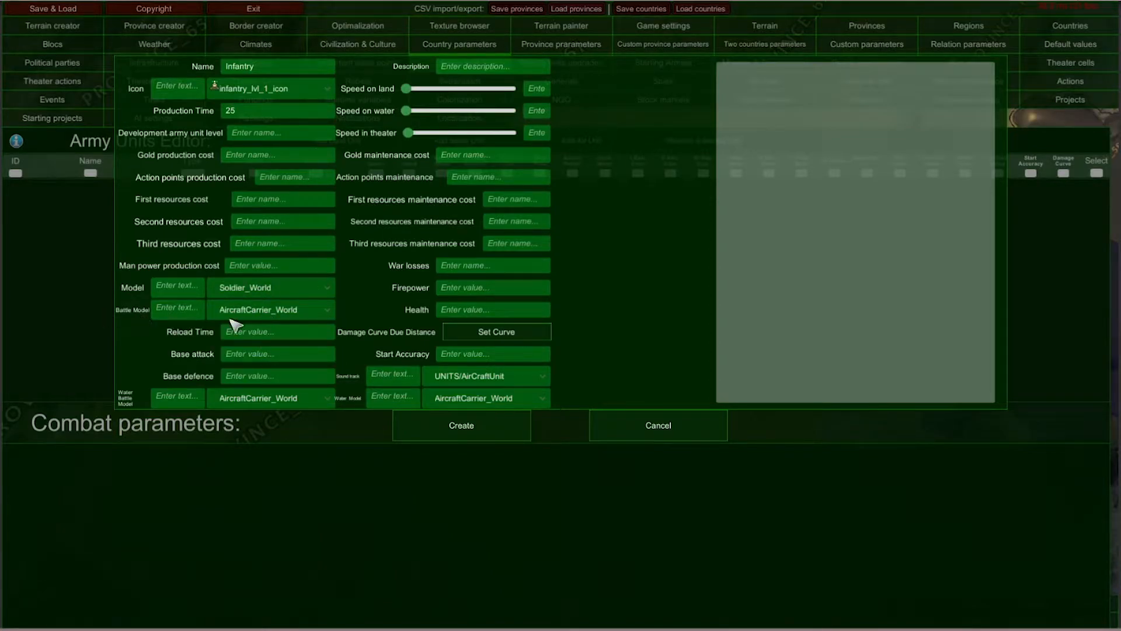
# - Set the battle model to Animated_Soldier_Theater and the water battle model to the soldier landing craft, Animated_LandingCraft_So…
pyautogui.click(233, 318)
pyautogui.moveTo(283, 382); pyautogui.dragTo(305, 210)
pyautogui.click(301, 363)
pyautogui.click(239, 401)
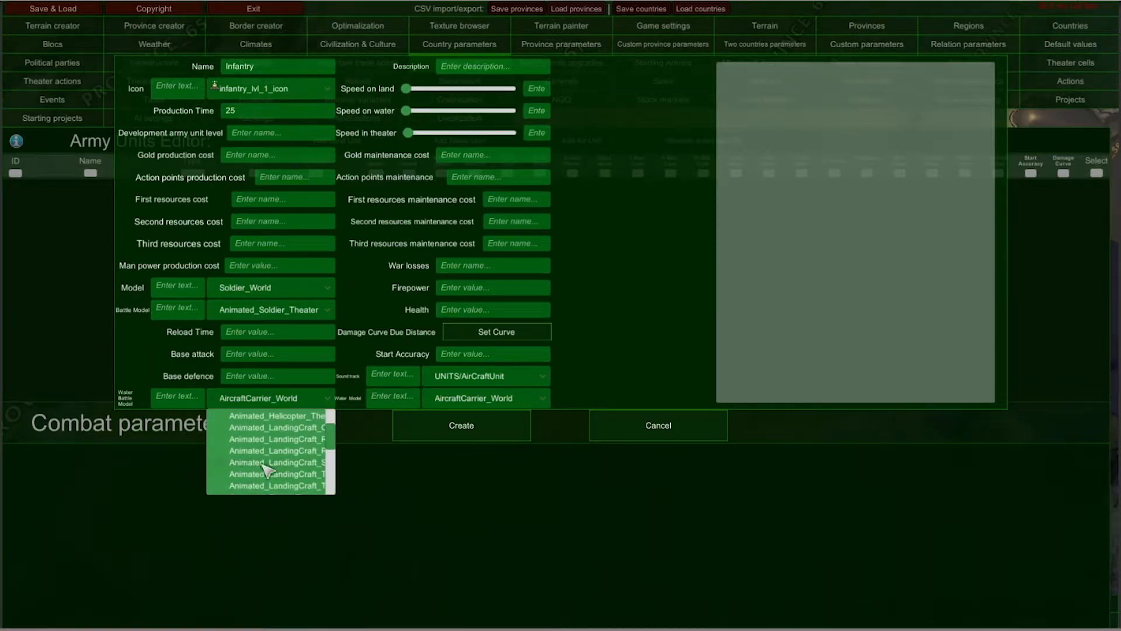
pyautogui.click(268, 464)
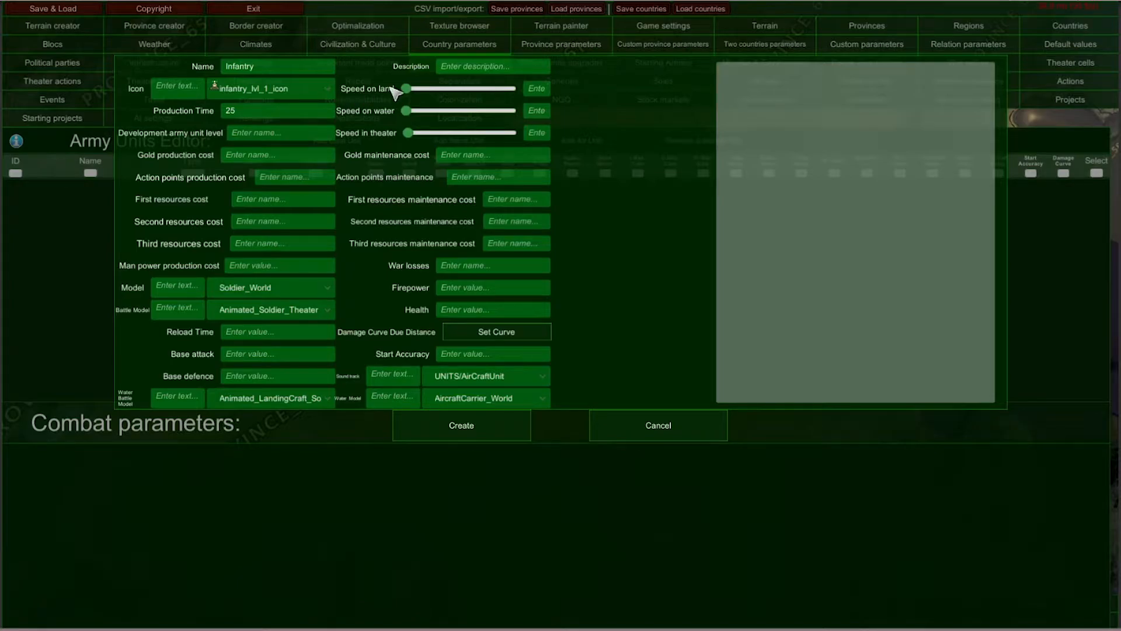
# - Set the unit's speed on land to 8, speed on water to 8 and speed in theater to 6
pyautogui.moveTo(409, 89); pyautogui.dragTo(419, 133)
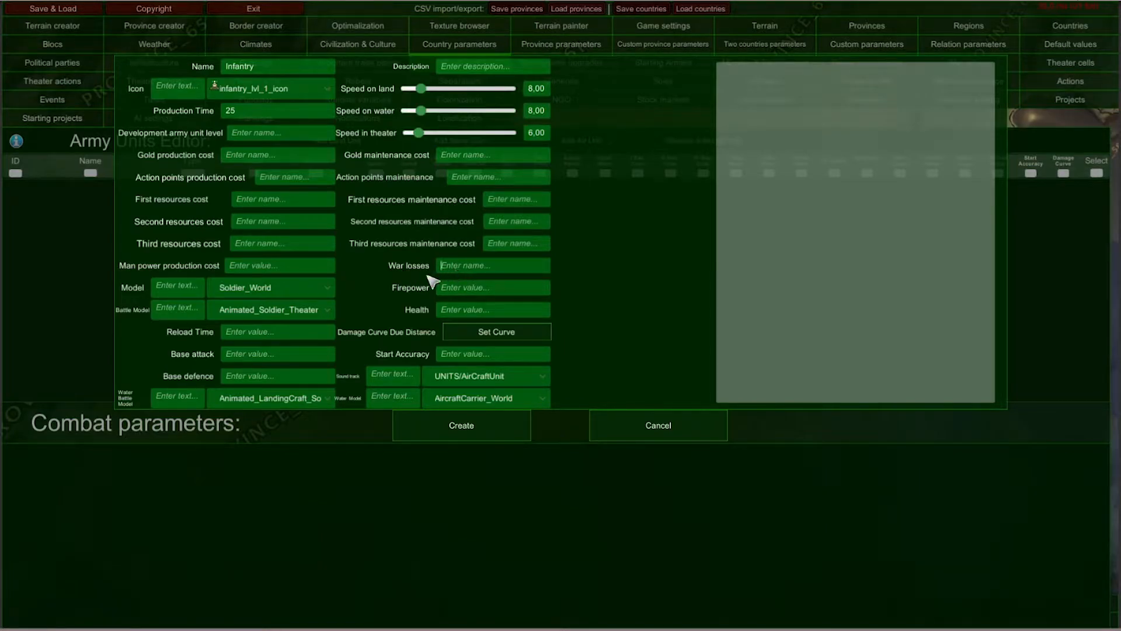
pyautogui.click(453, 265)
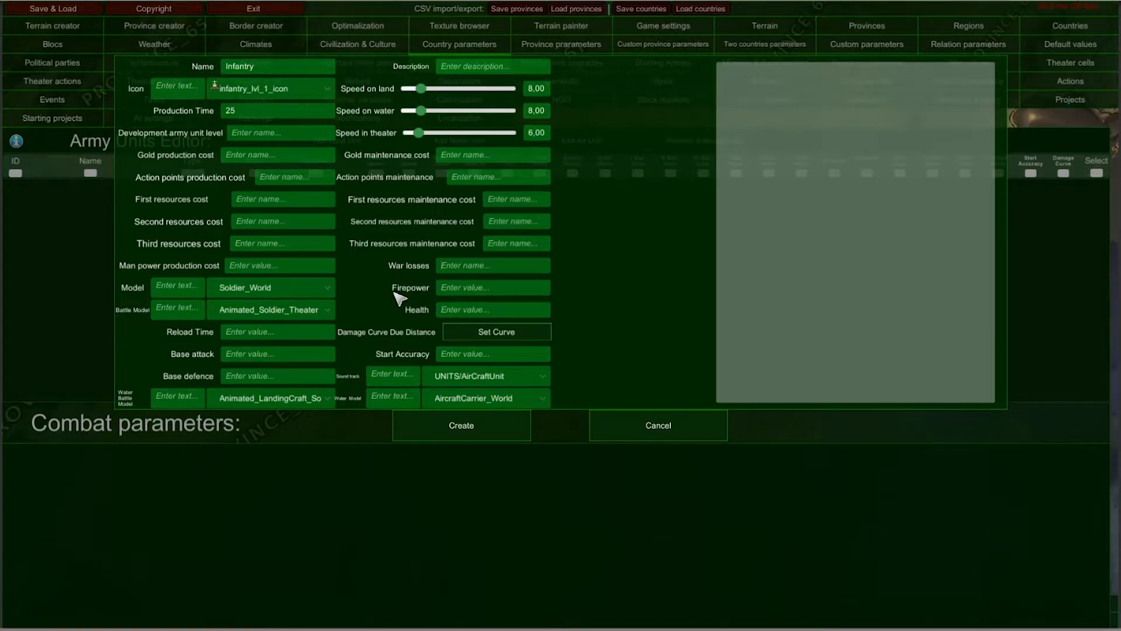
pyautogui.click(447, 298)
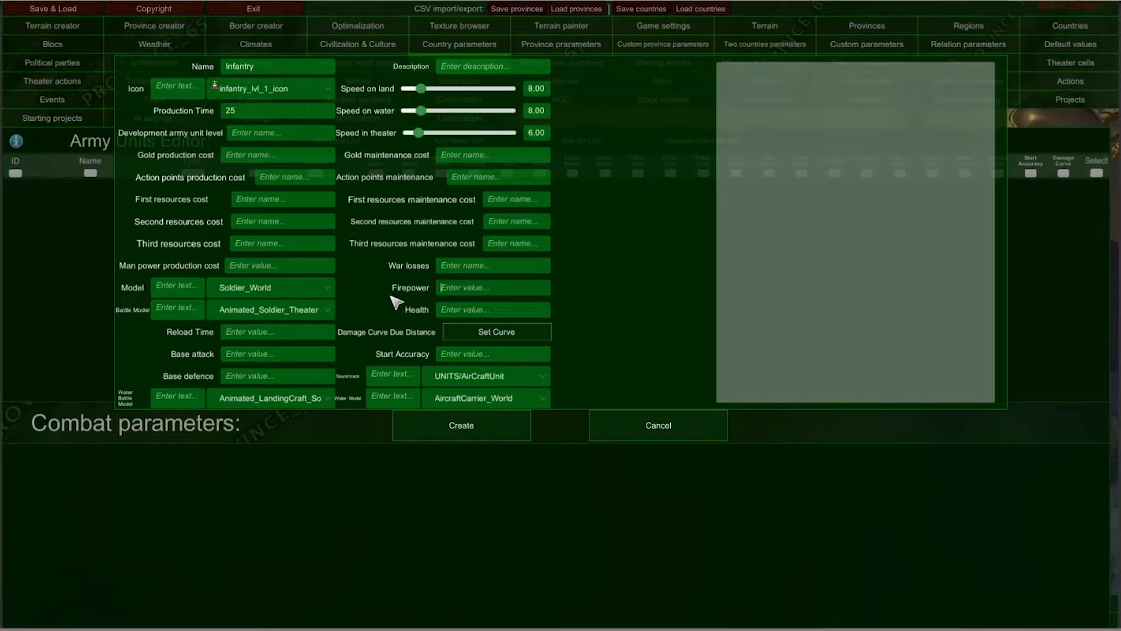
pyautogui.click(443, 297)
pyautogui.click(508, 334)
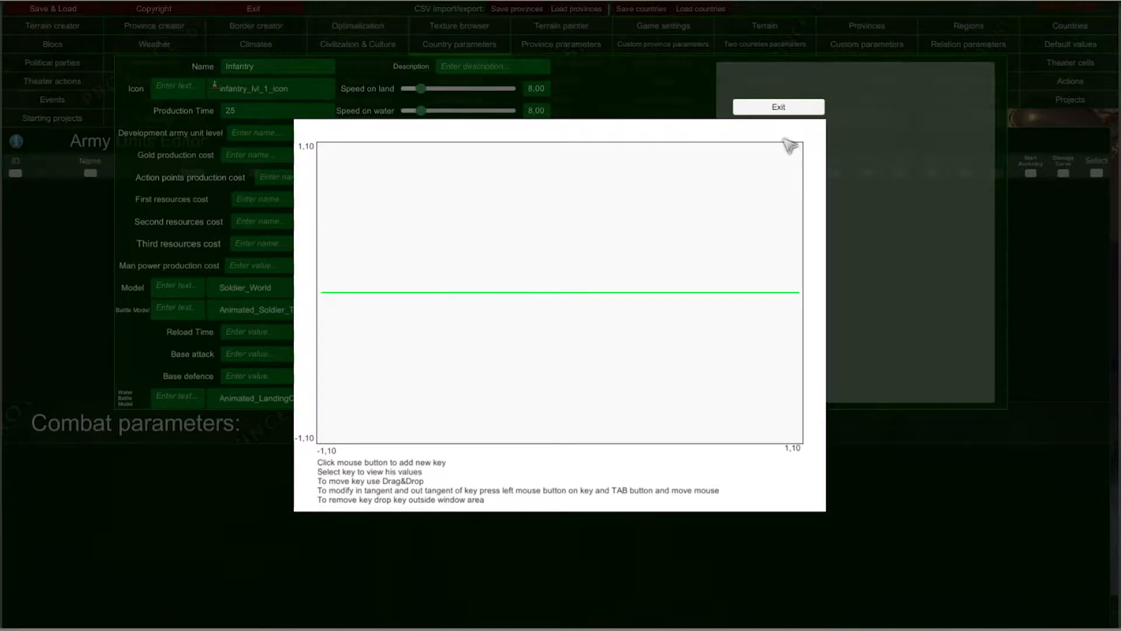
pyautogui.click(769, 108)
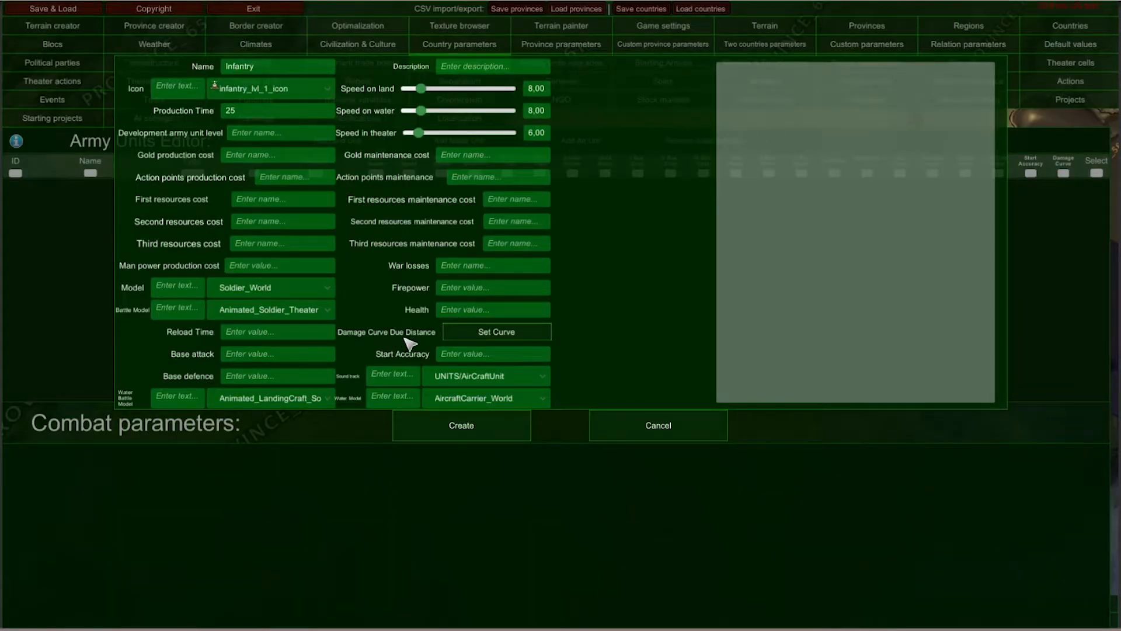
# - Open the damage curve due to distance and add a key with time 10 and value -10
pyautogui.click(461, 338)
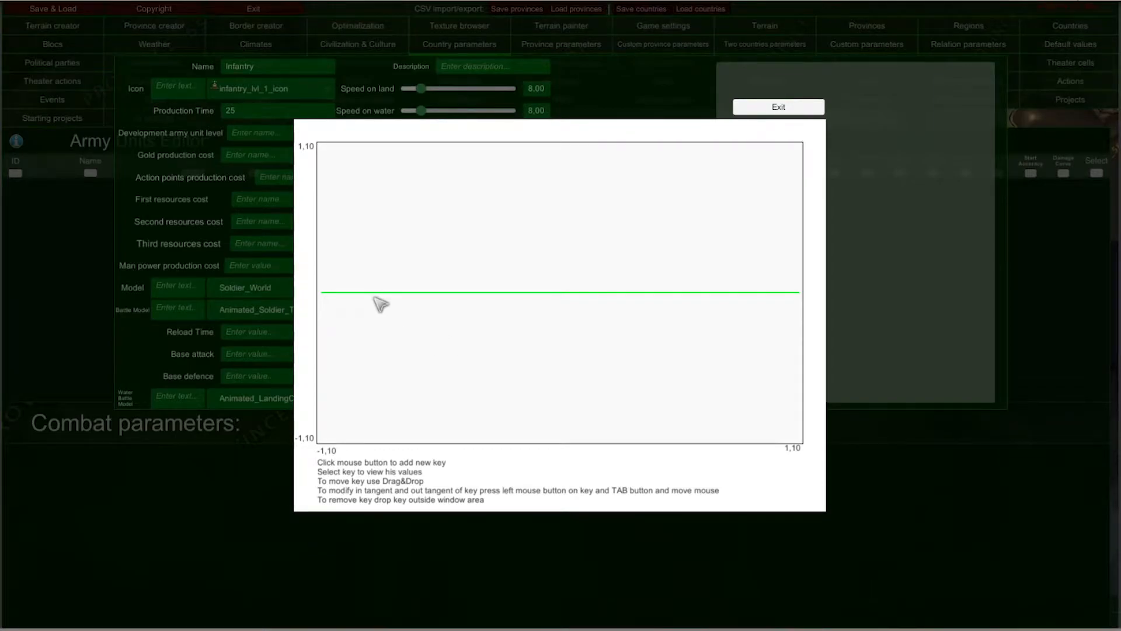
pyautogui.click(421, 291)
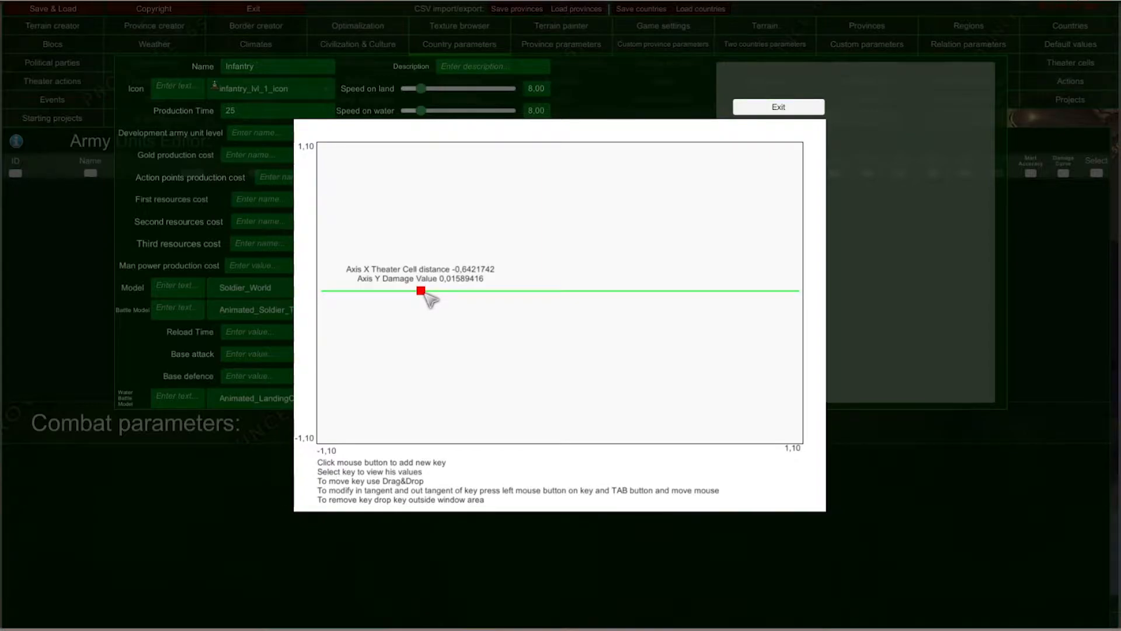
pyautogui.click(421, 291)
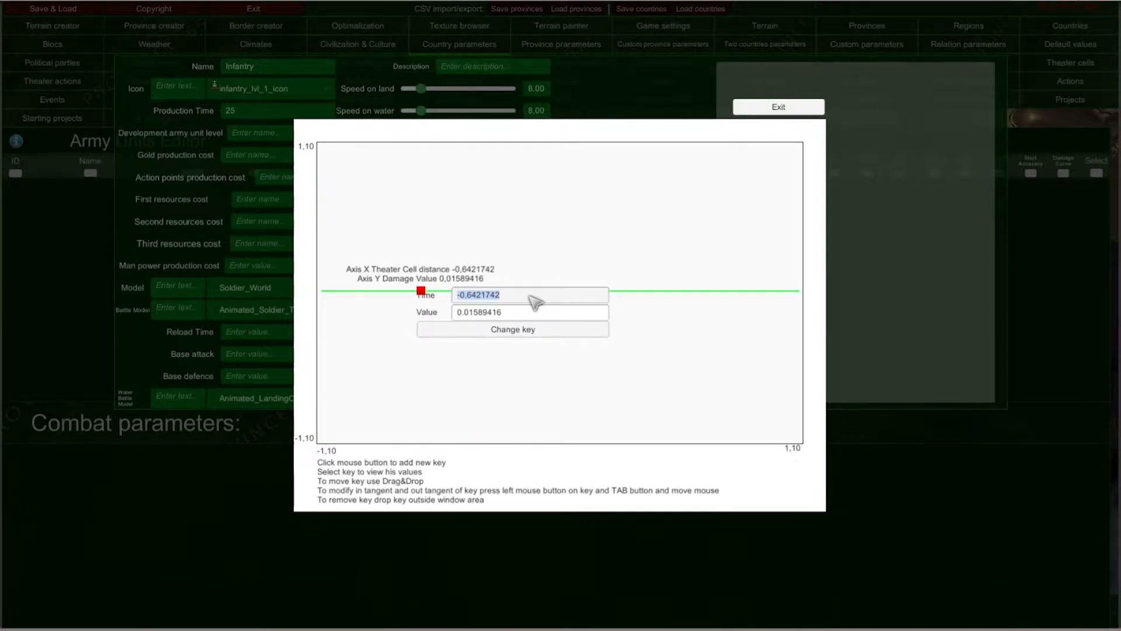
pyautogui.write('10')
pyautogui.click(519, 313)
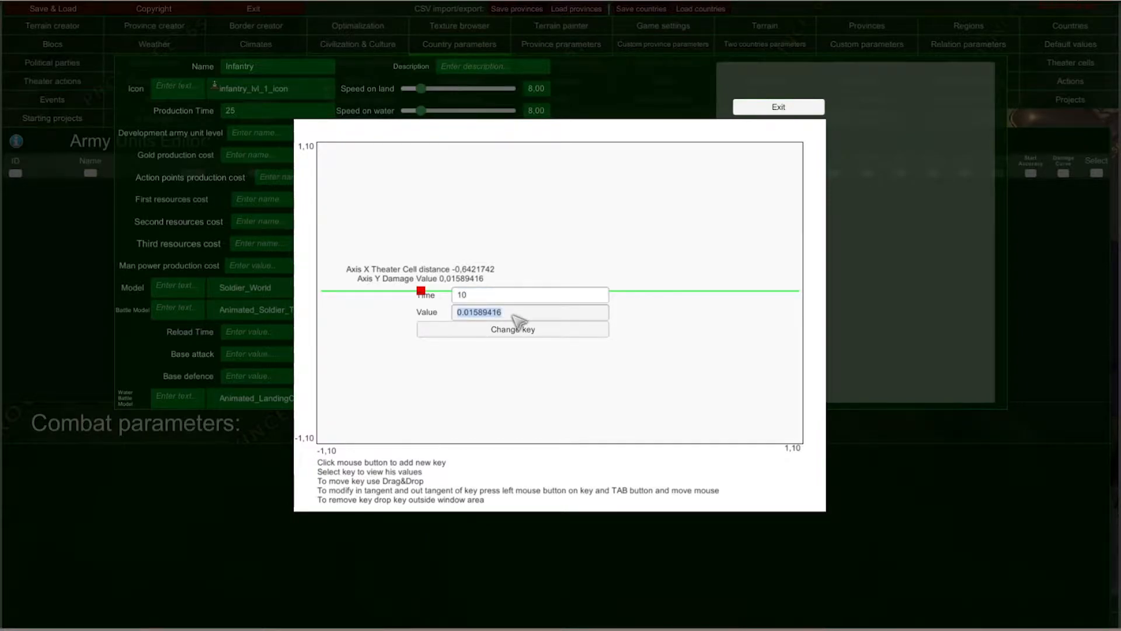
pyautogui.write('-10')
pyautogui.click(474, 332)
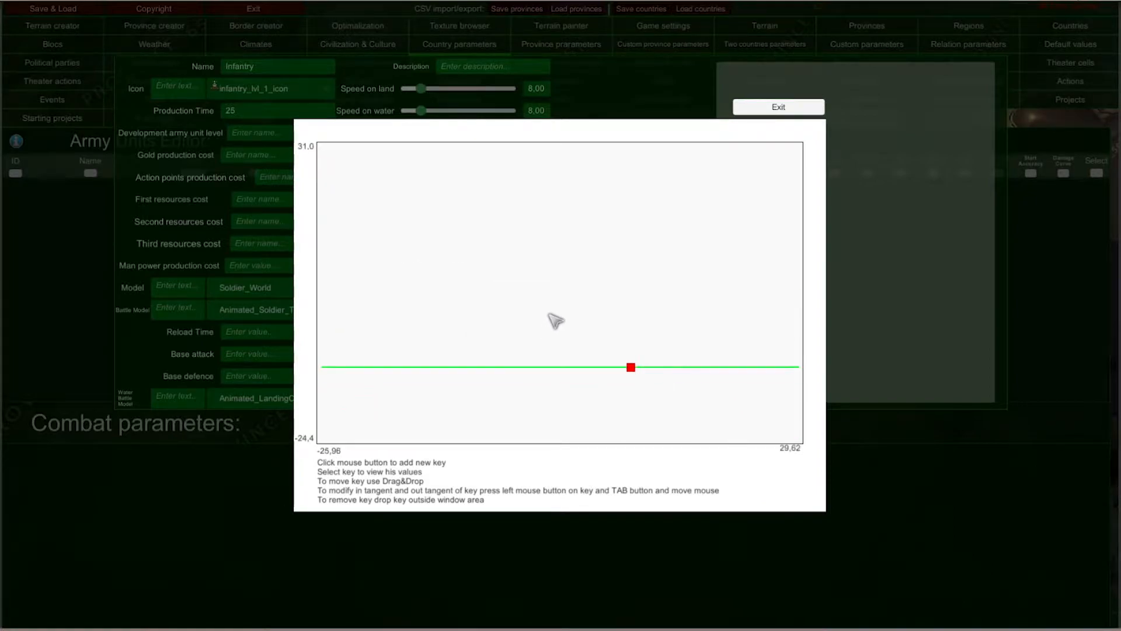
# - Add a second damage curve key with time 0 and value 0, and close the curve editor
pyautogui.click(514, 267)
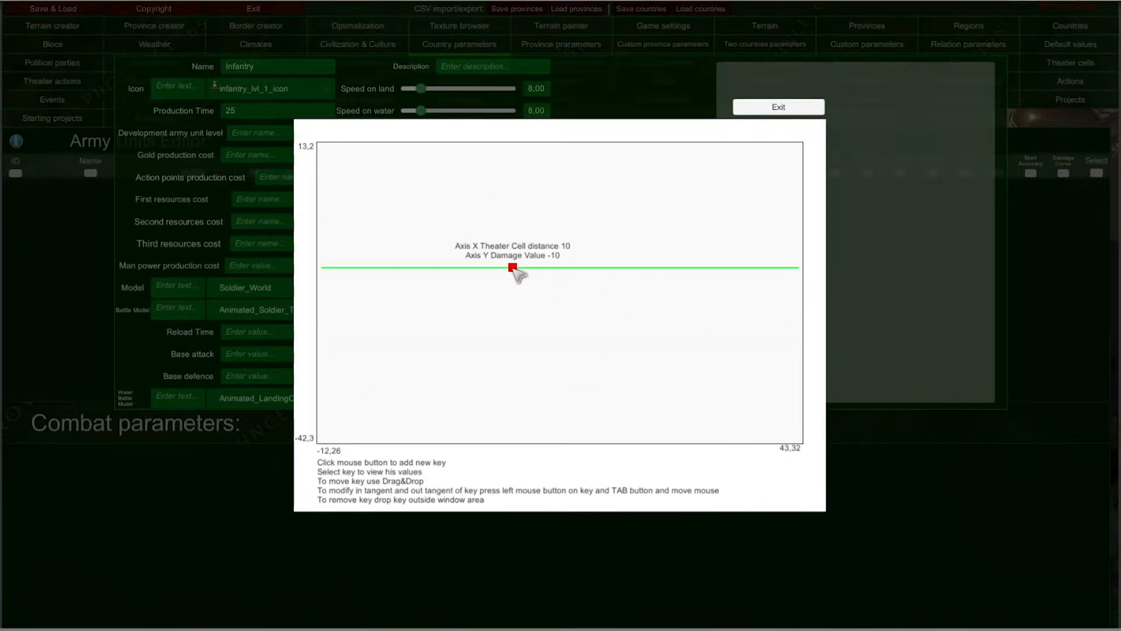
pyautogui.click(413, 268)
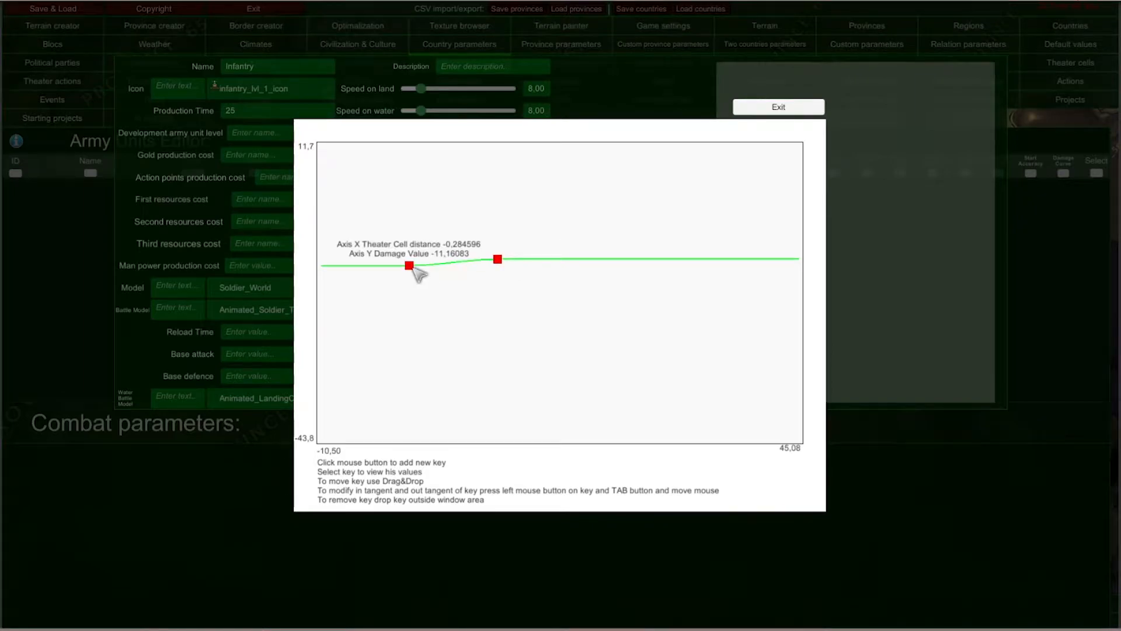
pyautogui.rightClick(411, 266)
pyautogui.write('0')
pyautogui.click(480, 288)
pyautogui.write('0')
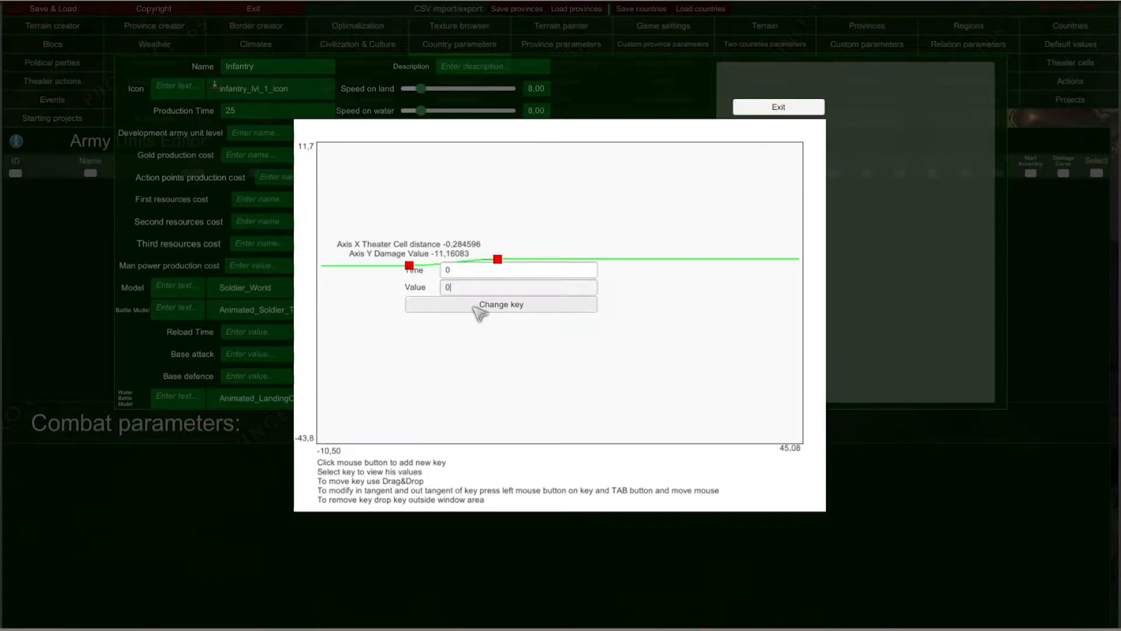
pyautogui.click(450, 307)
pyautogui.click(413, 286)
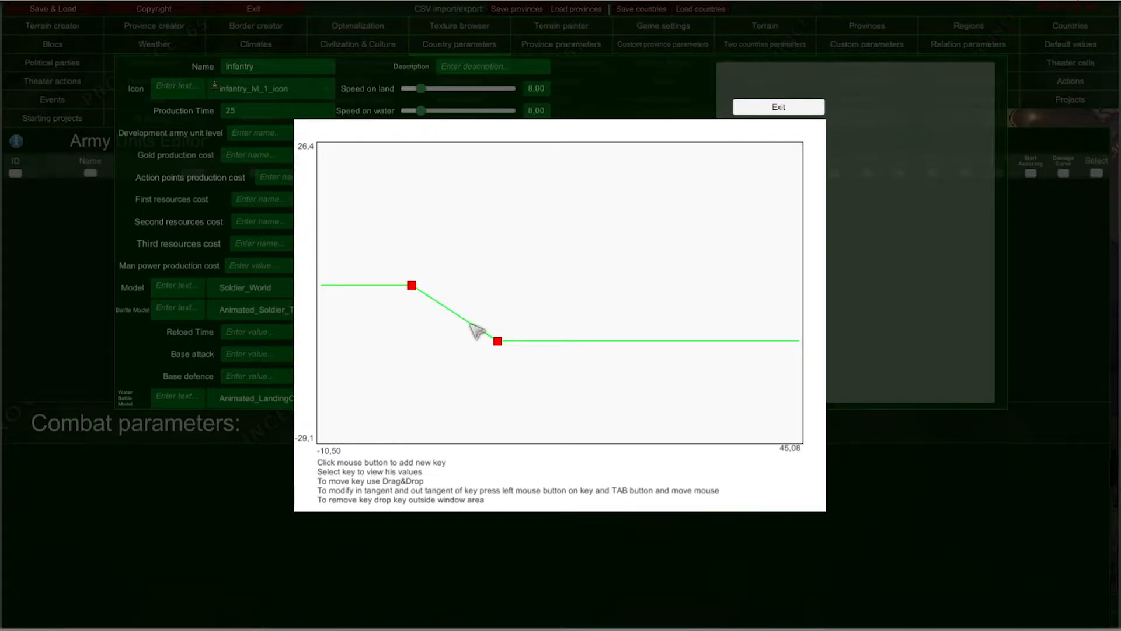
pyautogui.click(498, 343)
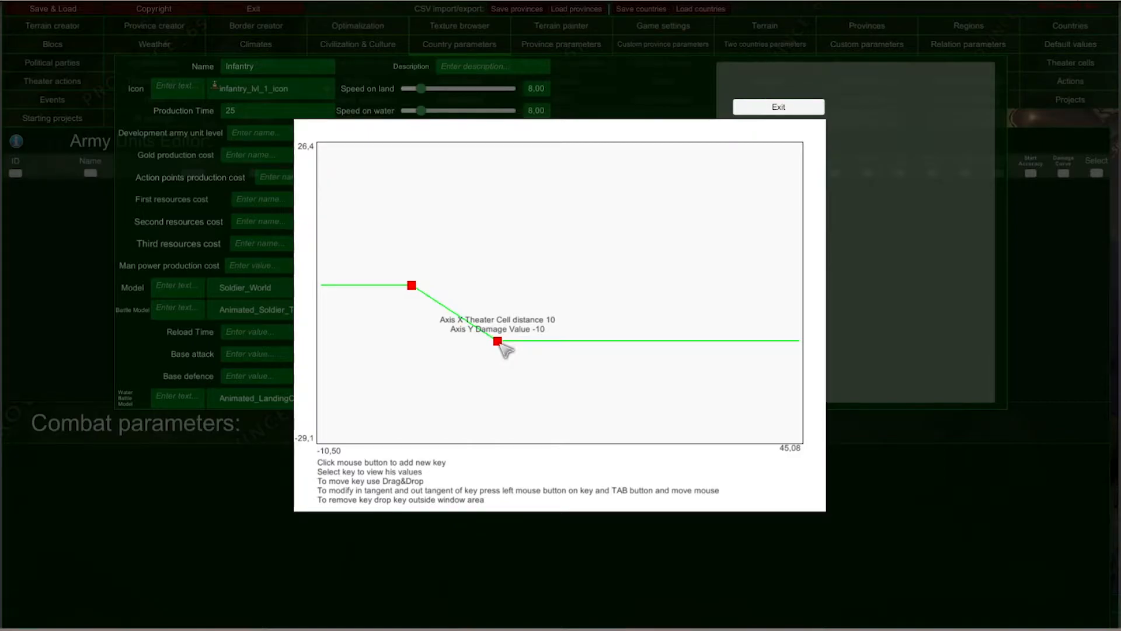
pyautogui.click(781, 110)
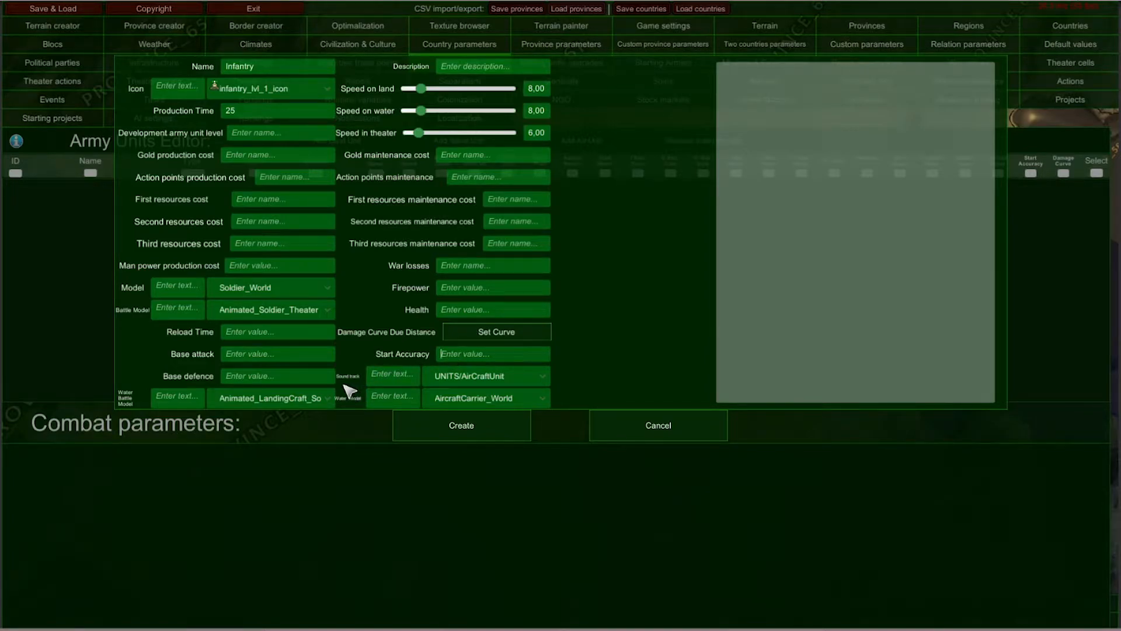
# - Set the sound track to UNITS/Soldier and the water model to the soldier landing craft, Animated_LandingCraft_So…
pyautogui.click(476, 379)
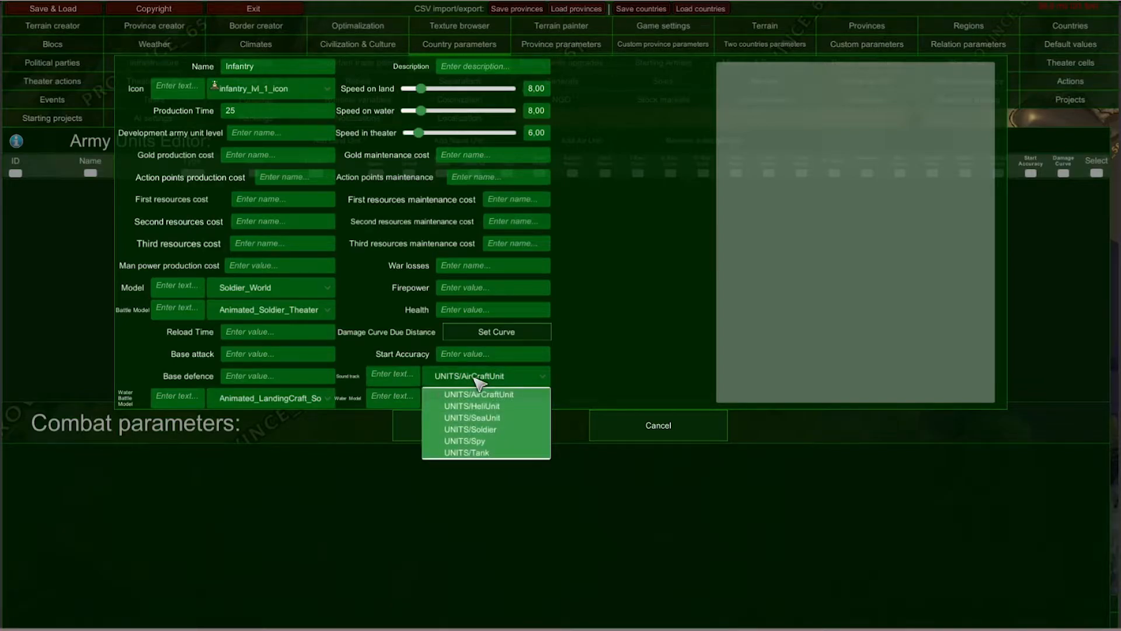
pyautogui.click(497, 430)
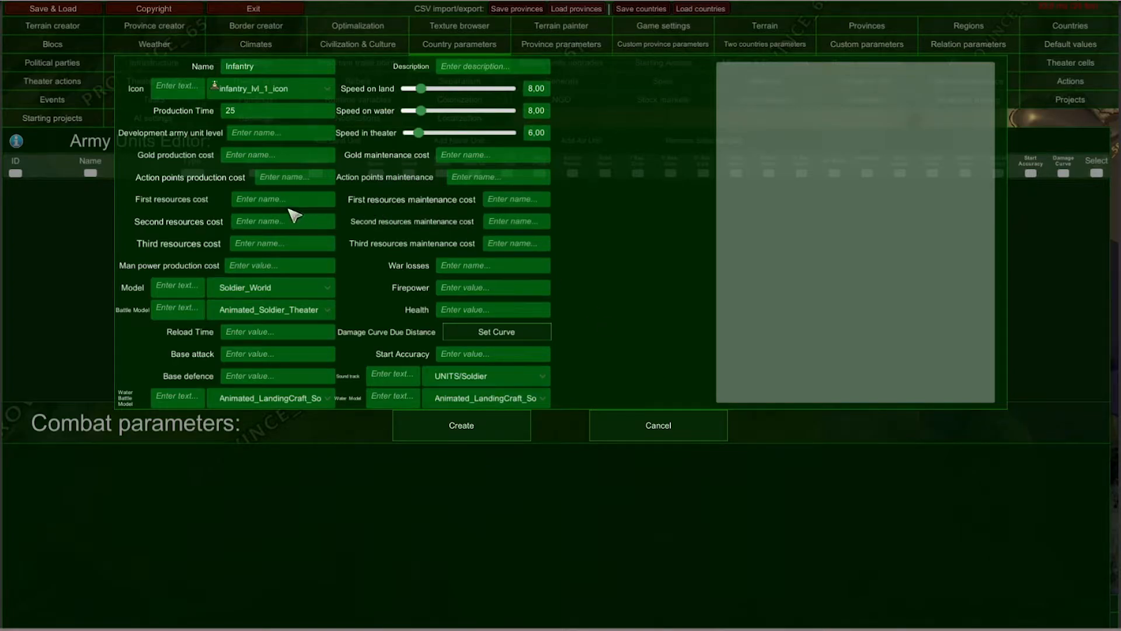
# - Set the development army unit level to 0, gold production cost to 250 and action points production cost to 300
pyautogui.click(236, 132)
pyautogui.write('0')
pyautogui.click(240, 156)
pyautogui.write('250')
pyautogui.click(278, 180)
pyautogui.write('300')
# - Set the first resources cost to 150, the second to 150 and the third to 0
pyautogui.click(258, 204)
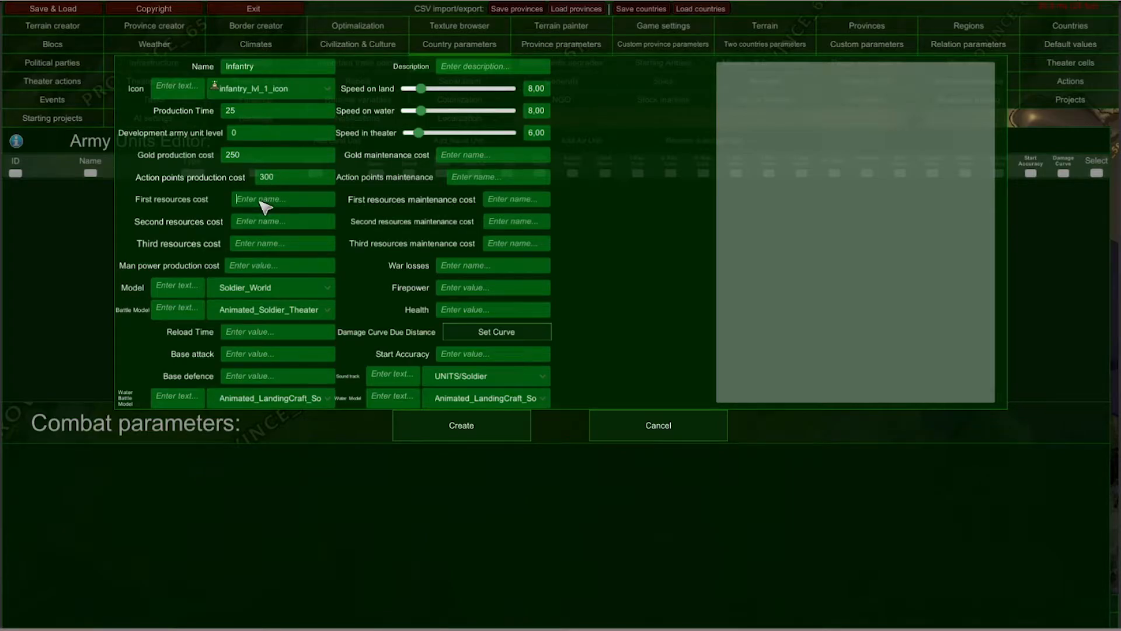
pyautogui.write('150')
pyautogui.click(255, 224)
pyautogui.write('150')
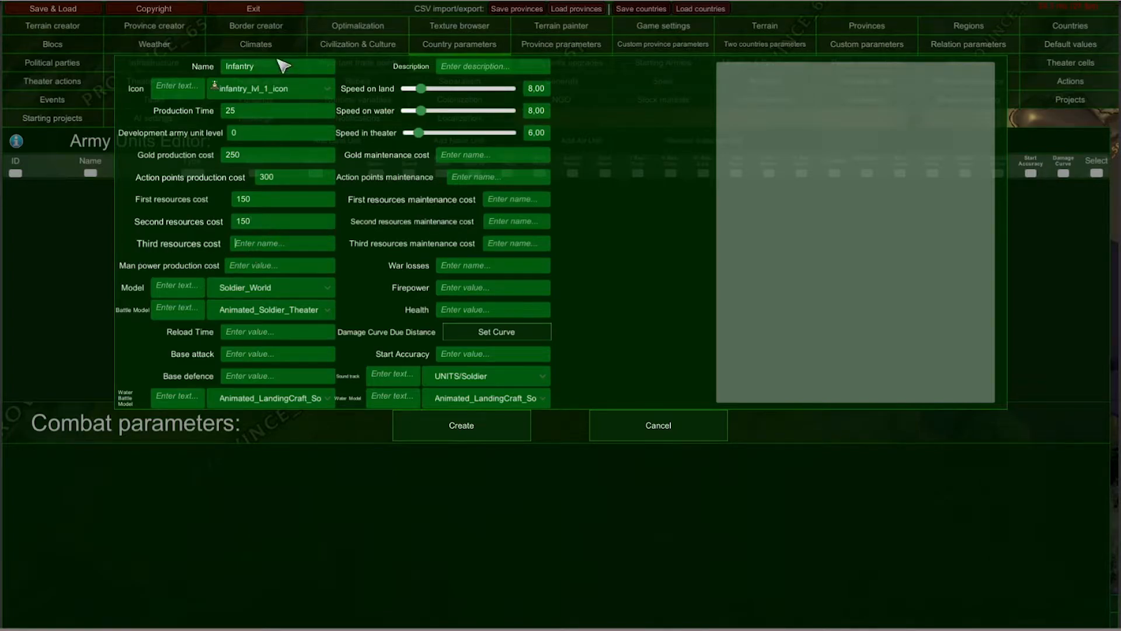
pyautogui.write('0')
# - Set the gold maintenance cost to 5 and the action points maintenance to 1
pyautogui.click(466, 155)
pyautogui.write('5')
pyautogui.click(467, 178)
pyautogui.write('1')
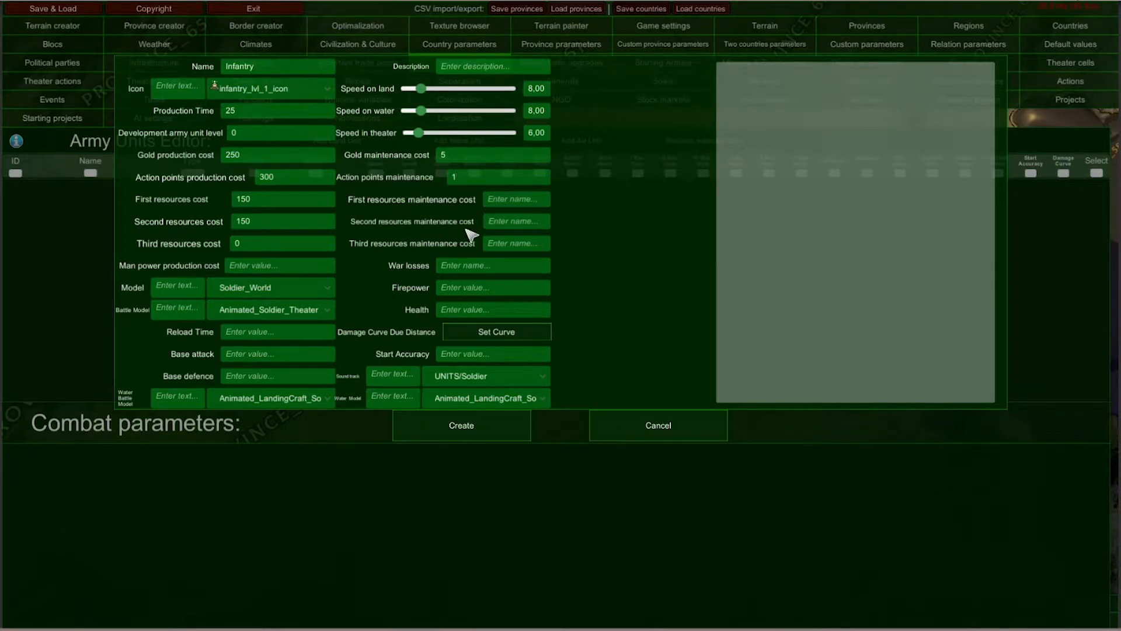
# - Set the first and second resources maintenance costs to 3 each and the third to 0
pyautogui.click(507, 201)
pyautogui.write('3')
pyautogui.click(511, 222)
pyautogui.write('3')
pyautogui.click(509, 244)
pyautogui.write('0')
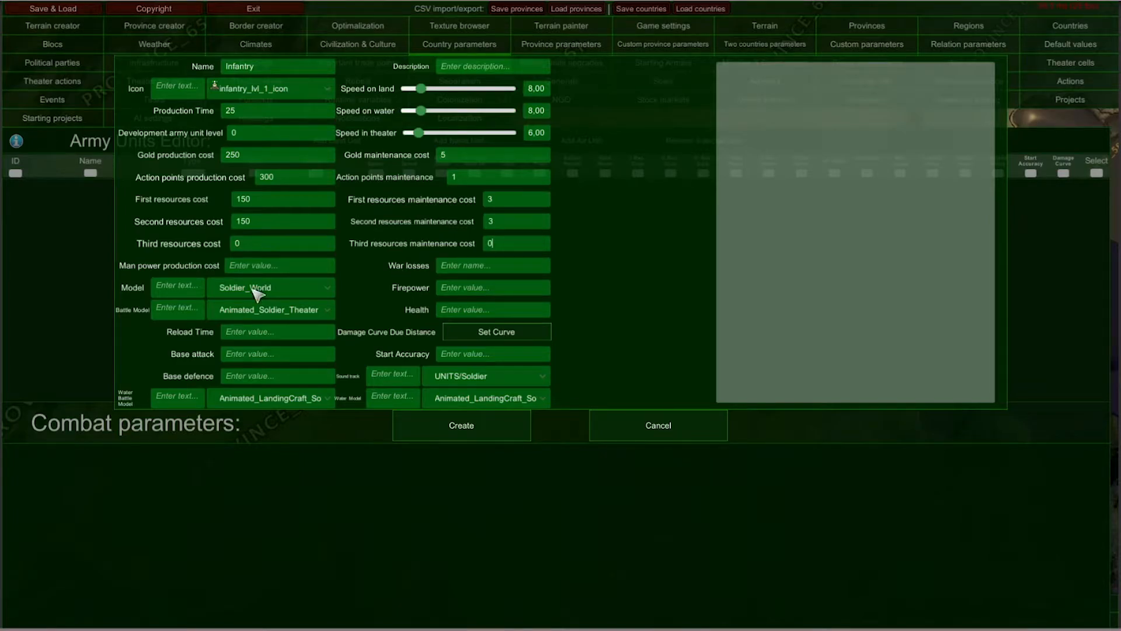
# - Set man power production cost to 1000, war losses to 1, firepower to 10, health to 50 and reload time to 8
pyautogui.click(449, 266)
pyautogui.write('11')
pyautogui.write('10')
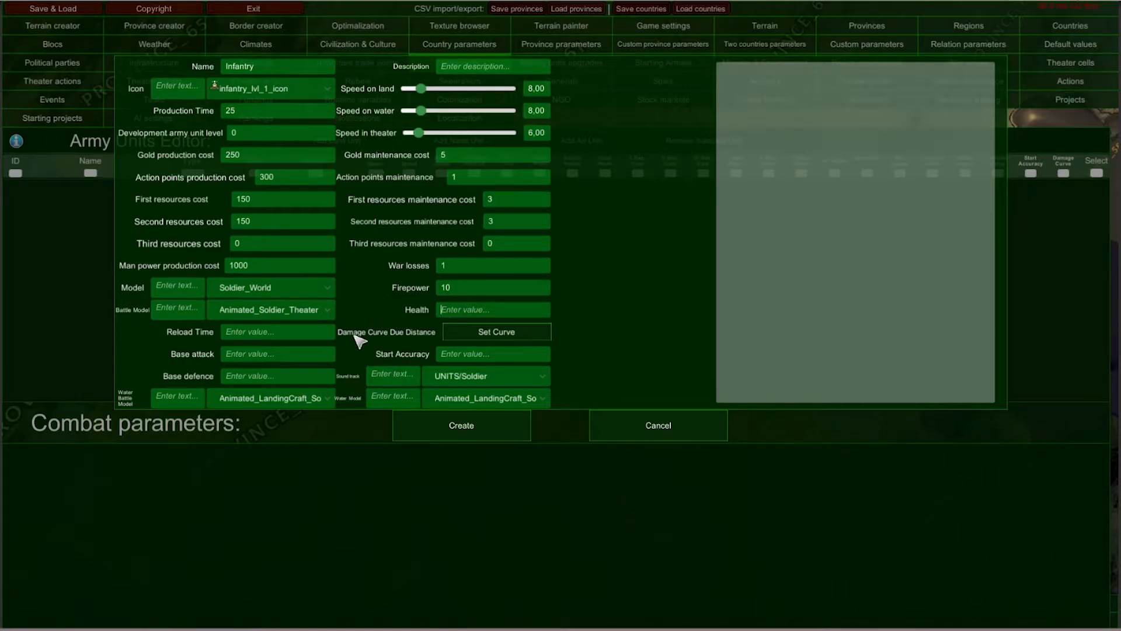
pyautogui.write('50')
pyautogui.click(241, 334)
pyautogui.write('8')
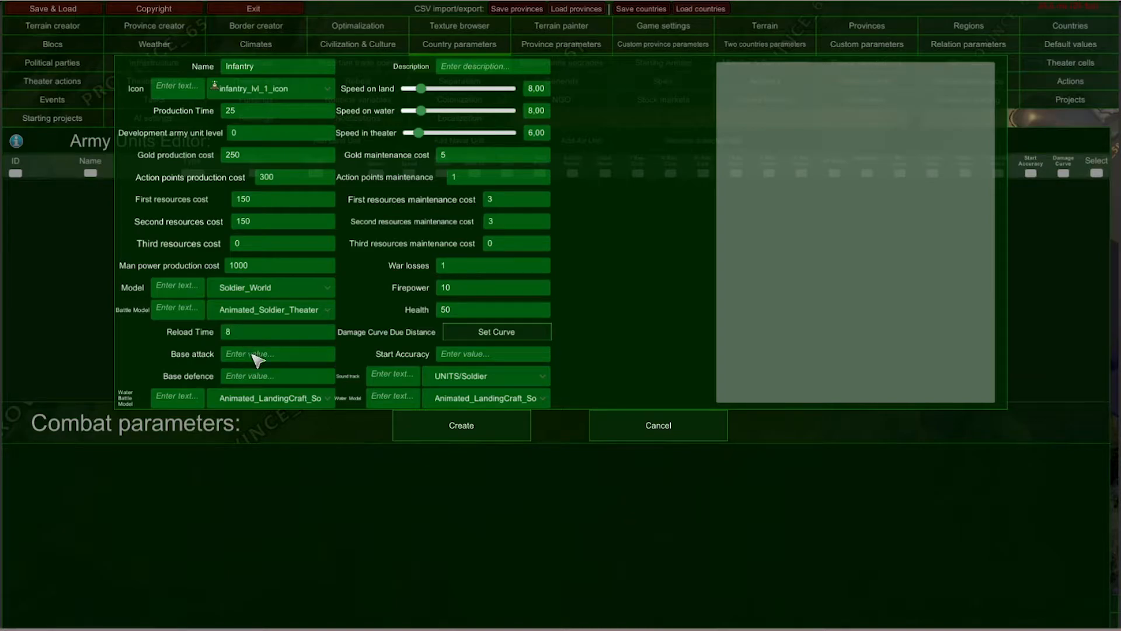
# - Set base attack to 10, base defence to 10 and start accuracy to 75, and create the Infantry unit
pyautogui.write('10')
pyautogui.click(266, 376)
pyautogui.write('10')
pyautogui.click(441, 353)
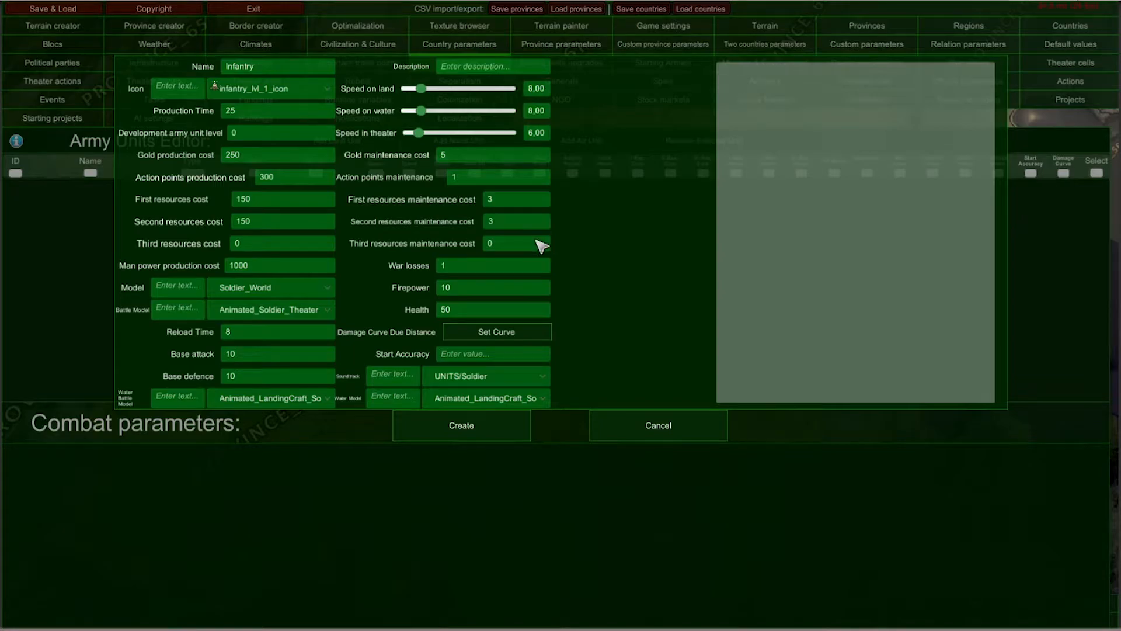
pyautogui.write('75')
pyautogui.click(458, 425)
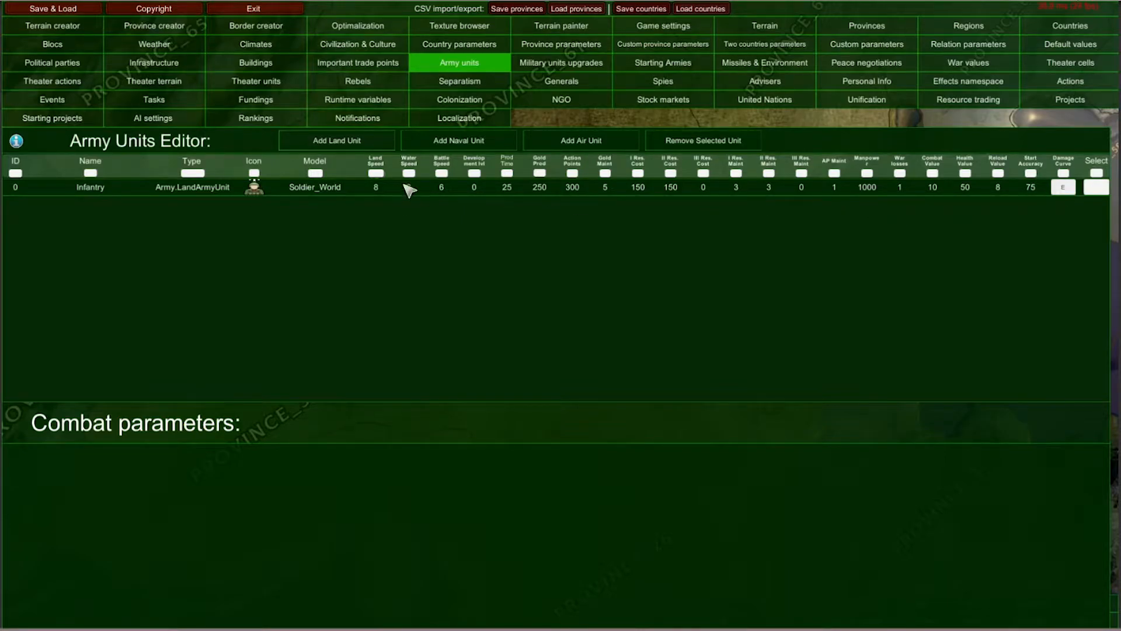
# - Create a new air unit named Chopper, leaving its other values at their defaults
pyautogui.click(591, 144)
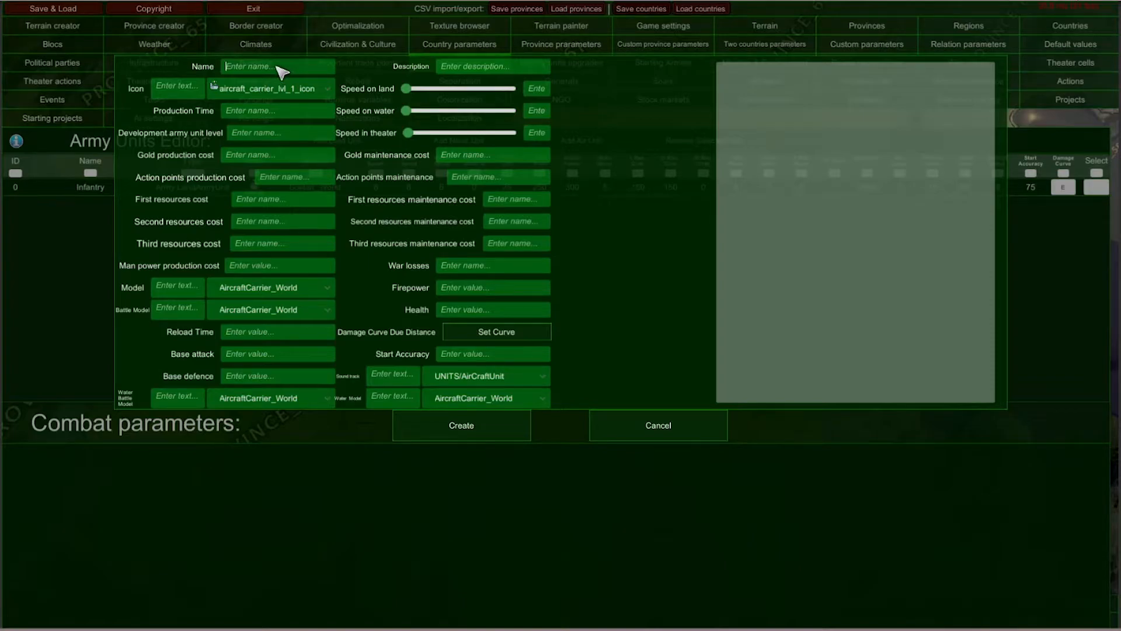
pyautogui.write('Chopper')
pyautogui.click(462, 426)
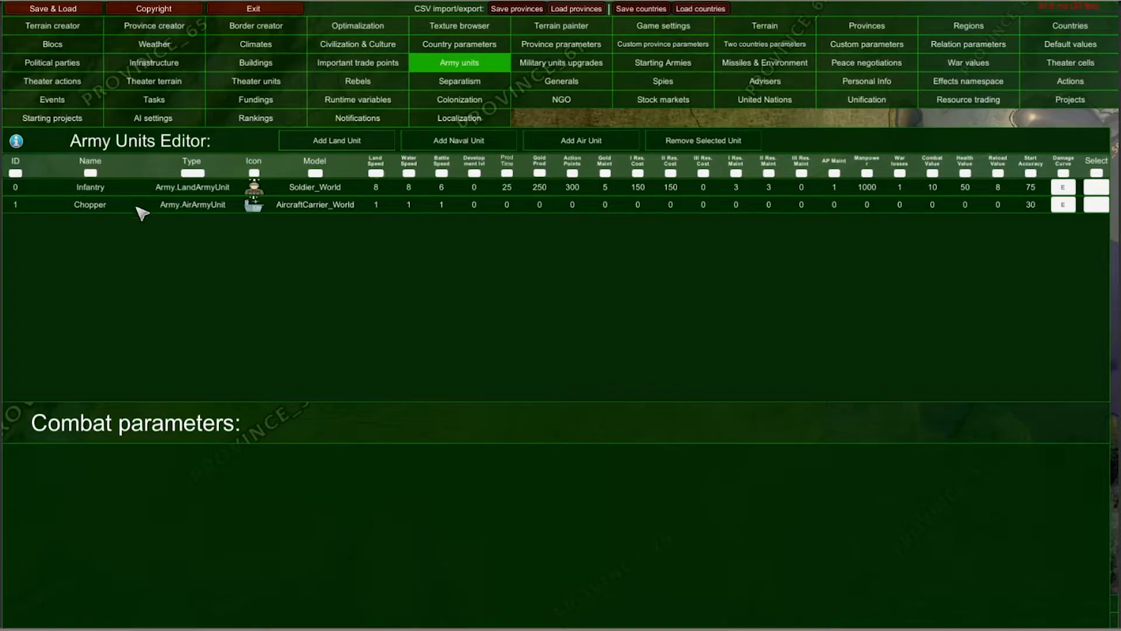
# - Update Infantry's combat parameters against Chopper: attack -5, defence -5, friendly fire off and support accuracy 10
pyautogui.click(1096, 187)
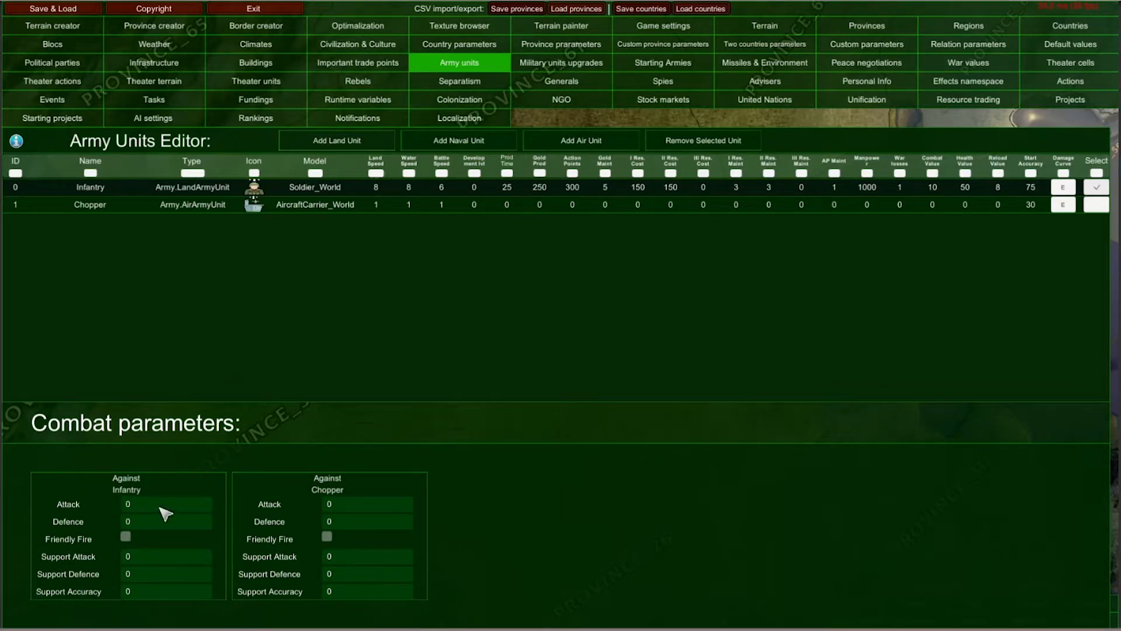
pyautogui.doubleClick(94, 190)
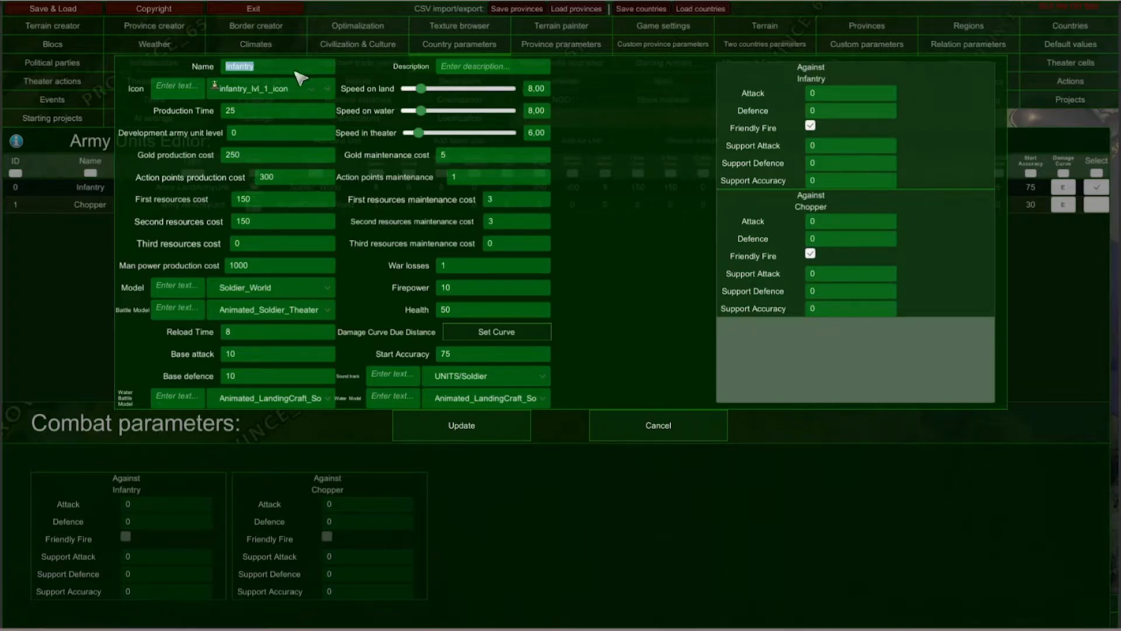
pyautogui.click(252, 68)
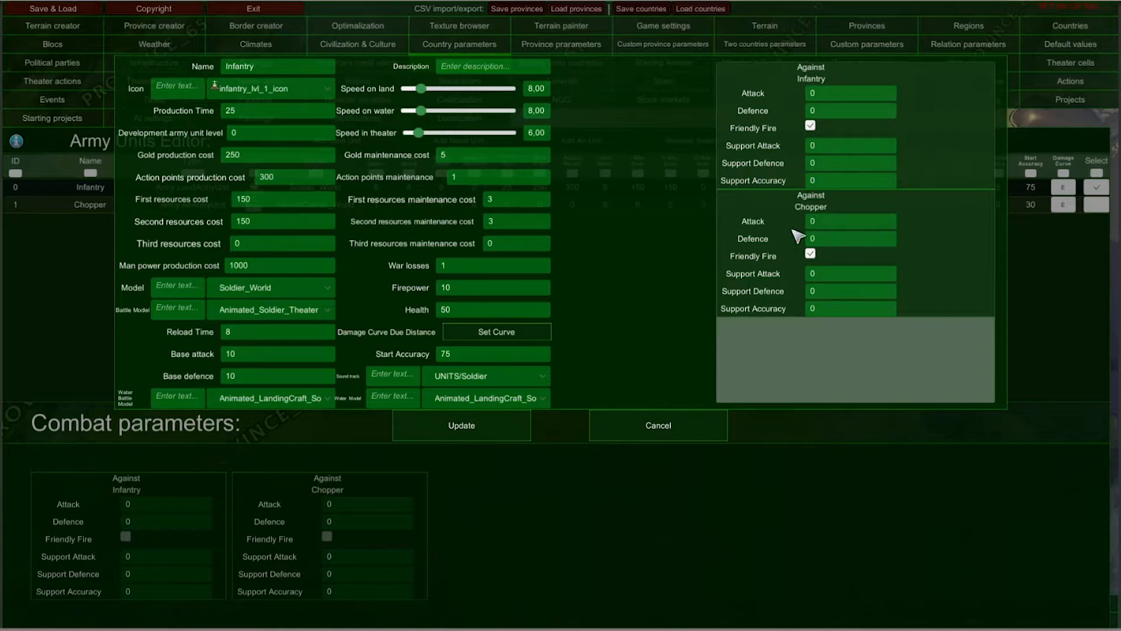
pyautogui.click(832, 228)
pyautogui.click(828, 239)
pyautogui.write('-5')
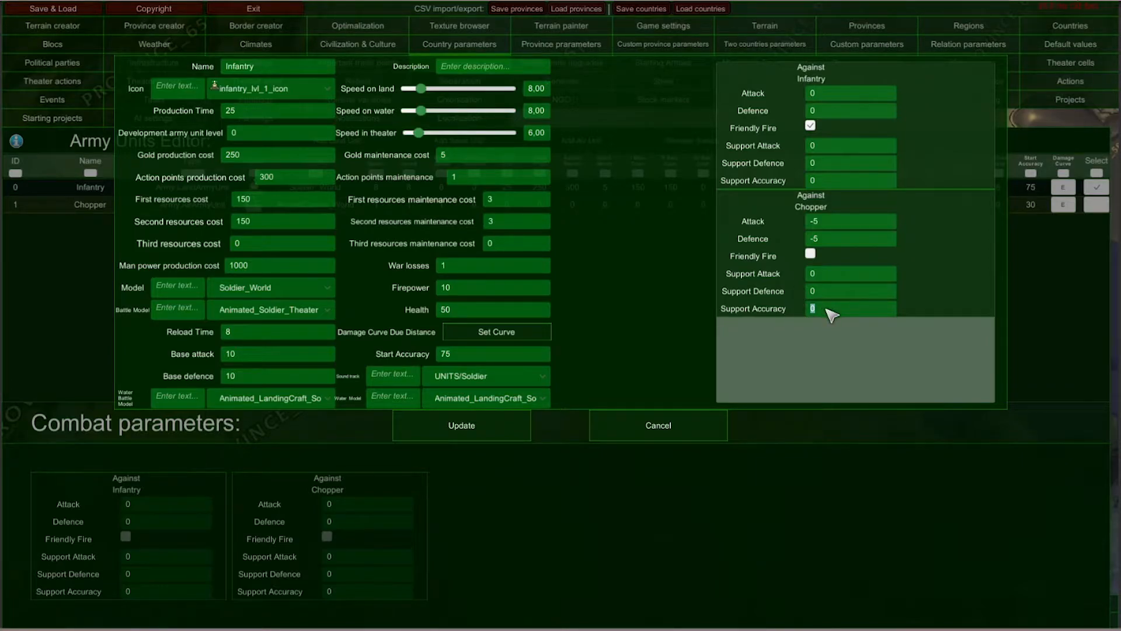
pyautogui.write('10')
pyautogui.click(464, 430)
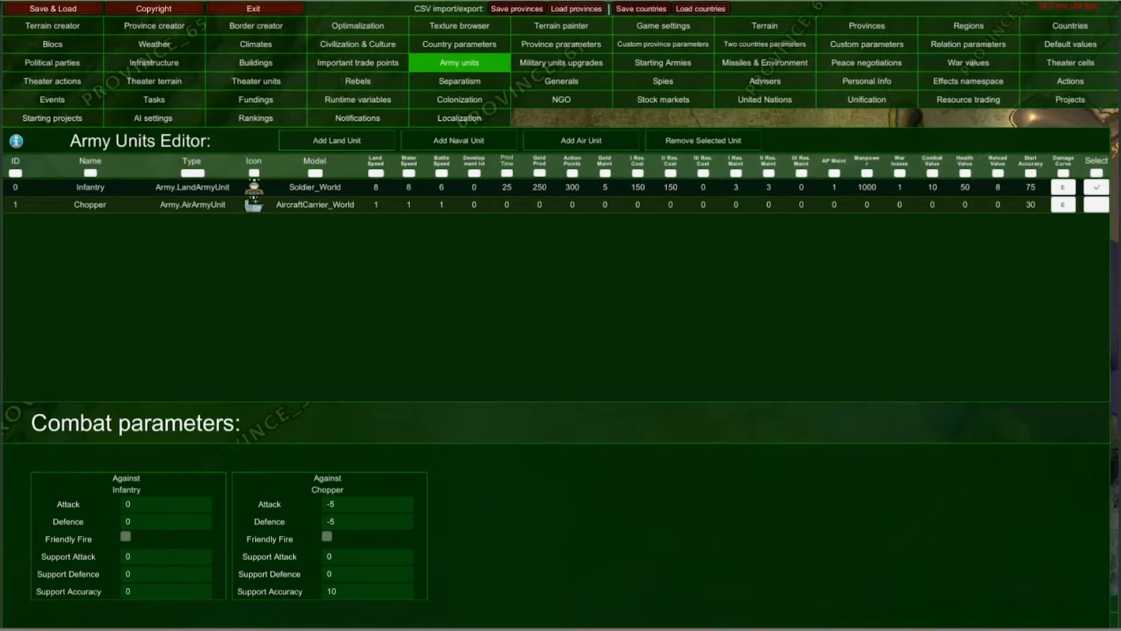
# - Examine Infantry's default upgrades for development levels 1 and 2 in the military units upgrades
pyautogui.click(551, 65)
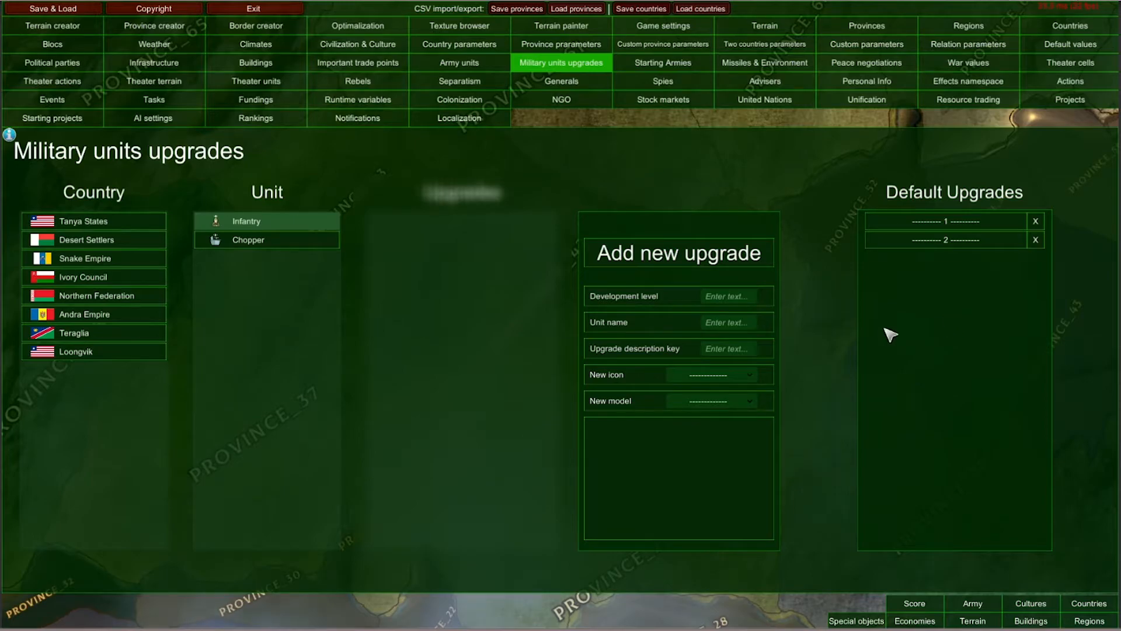
pyautogui.click(256, 245)
pyautogui.click(262, 224)
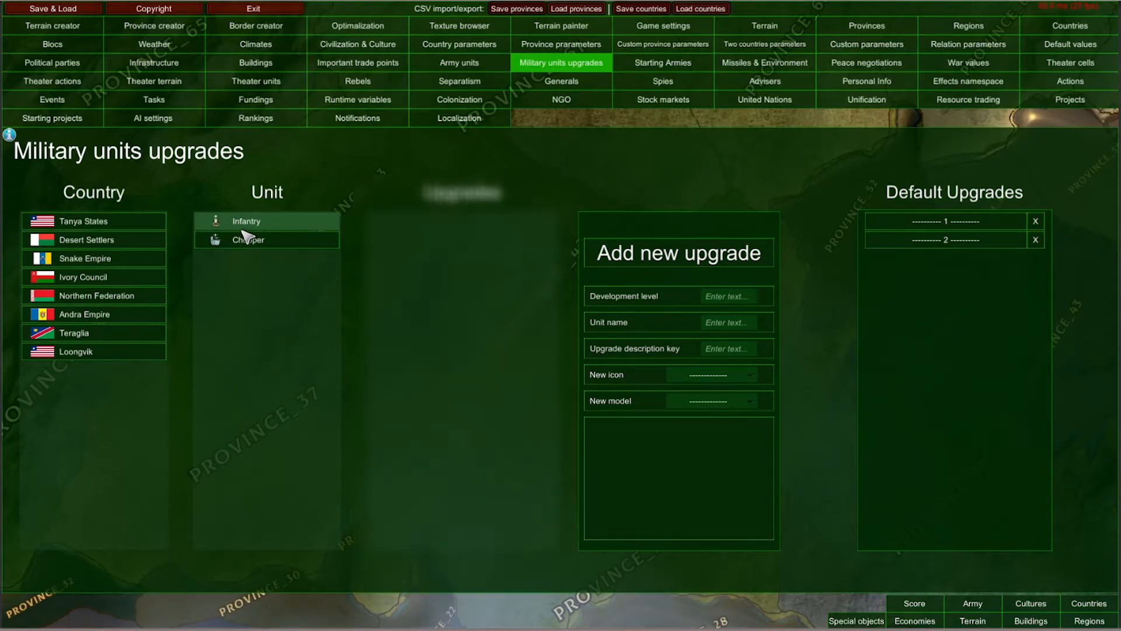
pyautogui.click(961, 225)
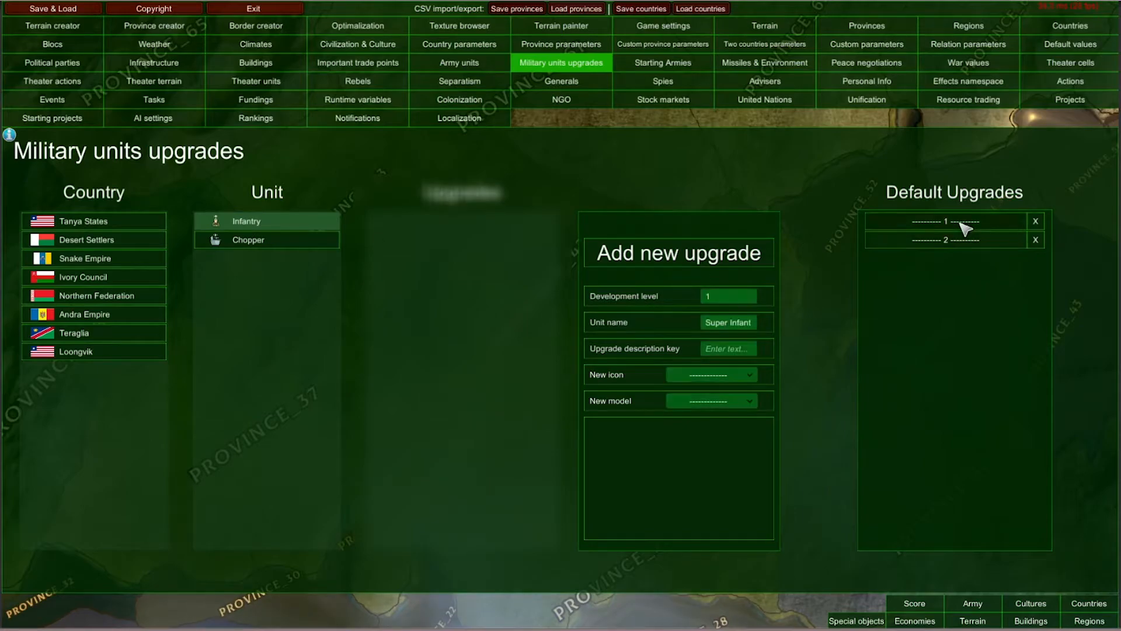
pyautogui.click(943, 244)
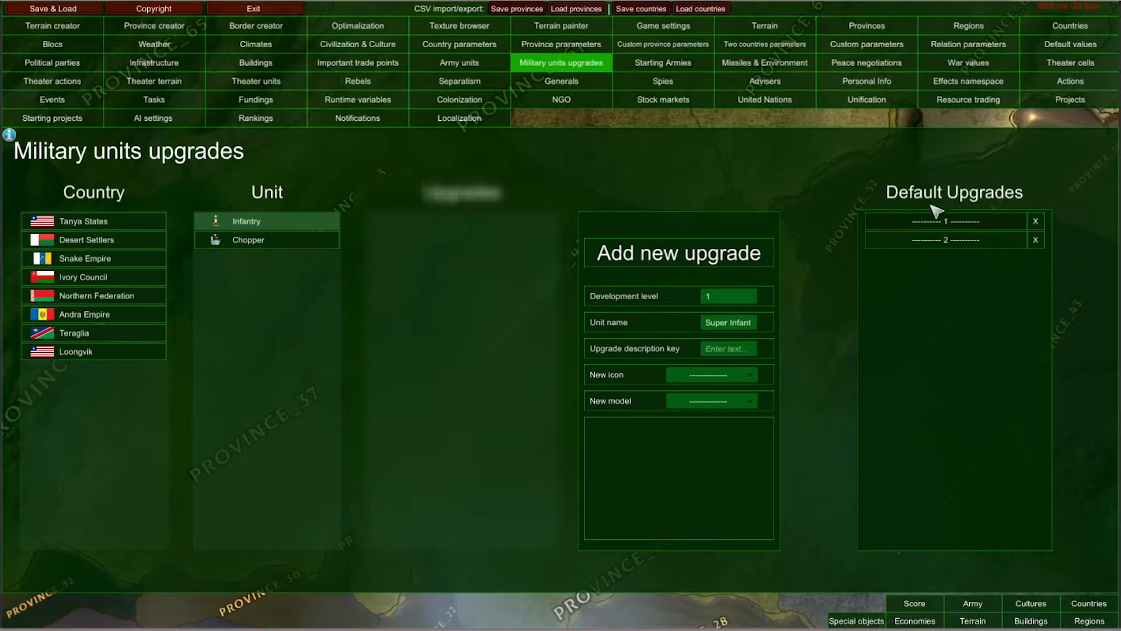
pyautogui.click(953, 240)
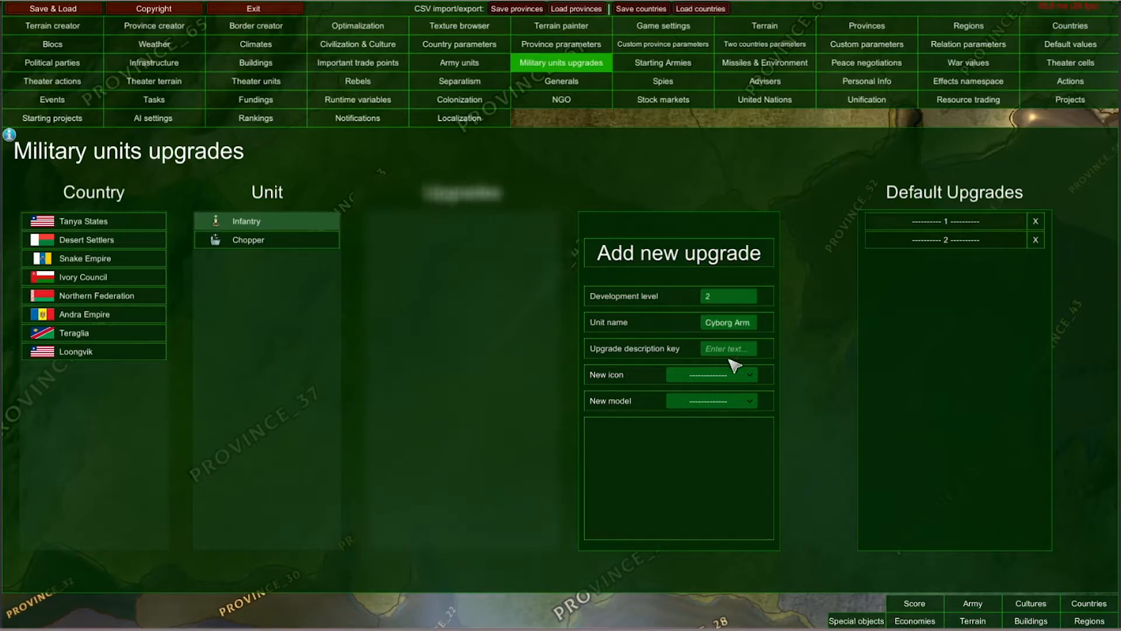
pyautogui.click(940, 226)
pyautogui.click(949, 242)
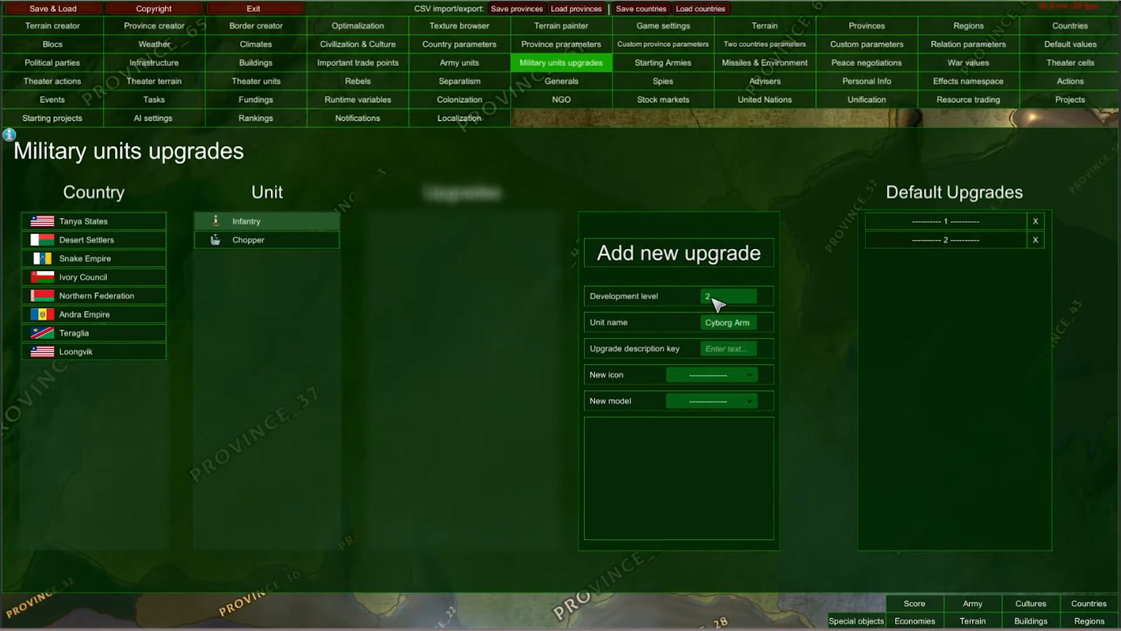
# - Check the development level of Infantry in the army units settings and return to the military units upgrades
pyautogui.click(447, 65)
pyautogui.doubleClick(135, 189)
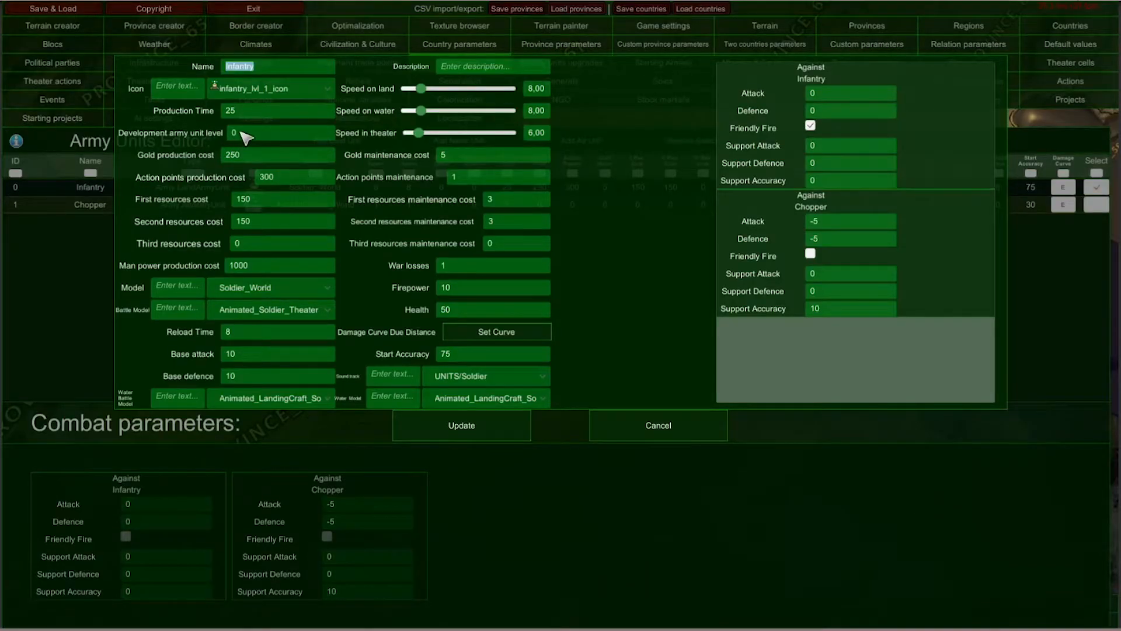
pyautogui.click(687, 421)
pyautogui.click(569, 63)
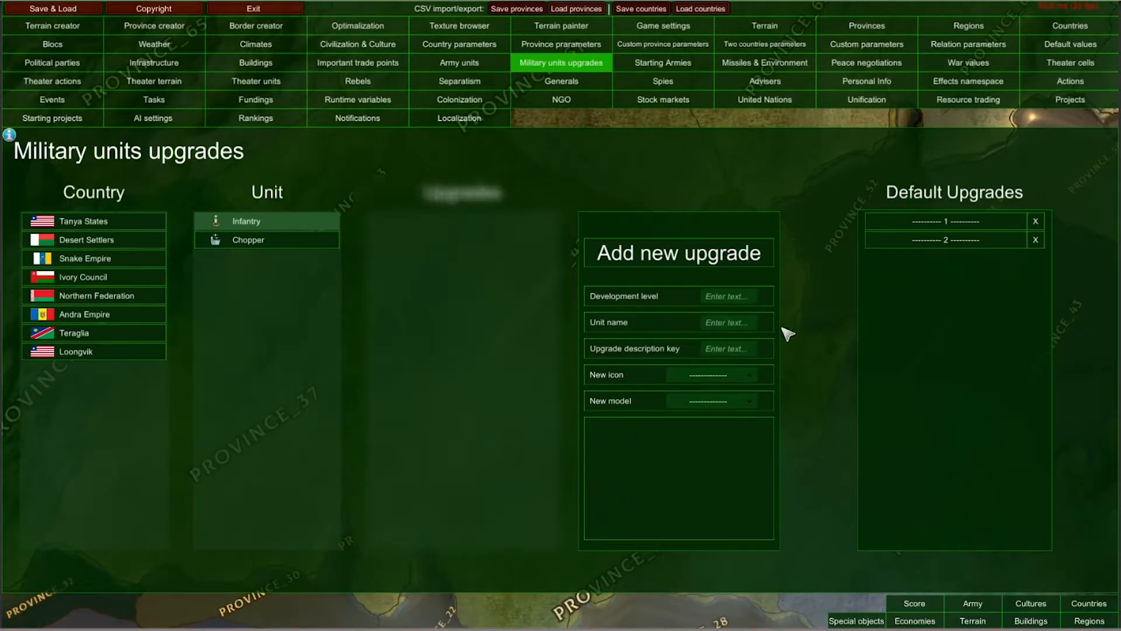
# - Set the new icon of Infantry's level 1 default upgrade to the infantry_lvl_2 icon
pyautogui.click(928, 223)
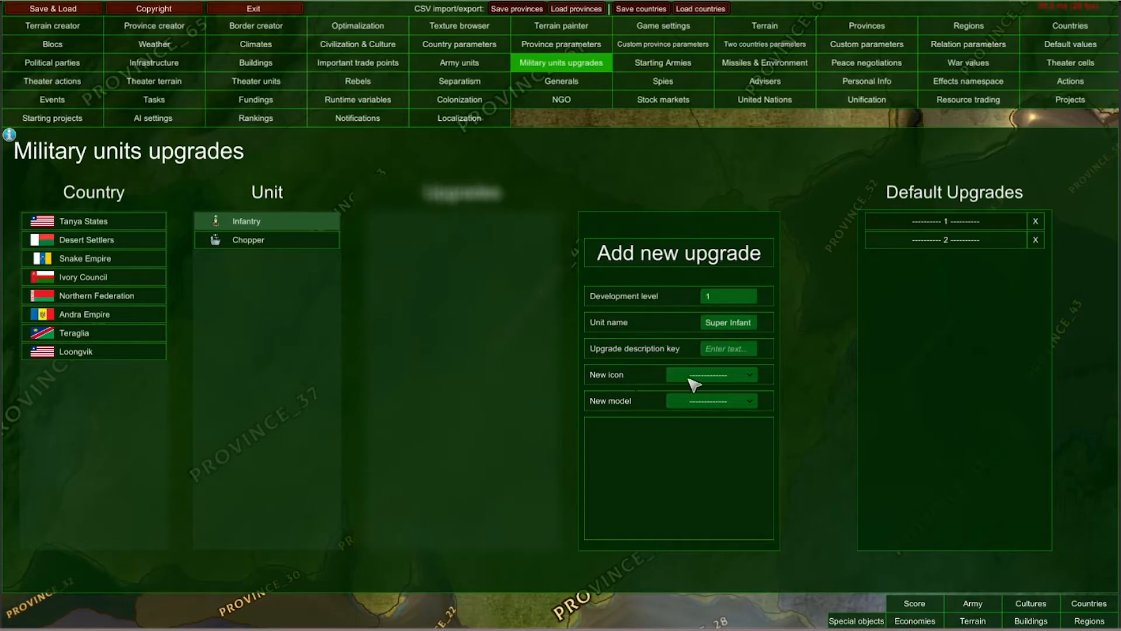
pyautogui.click(730, 375)
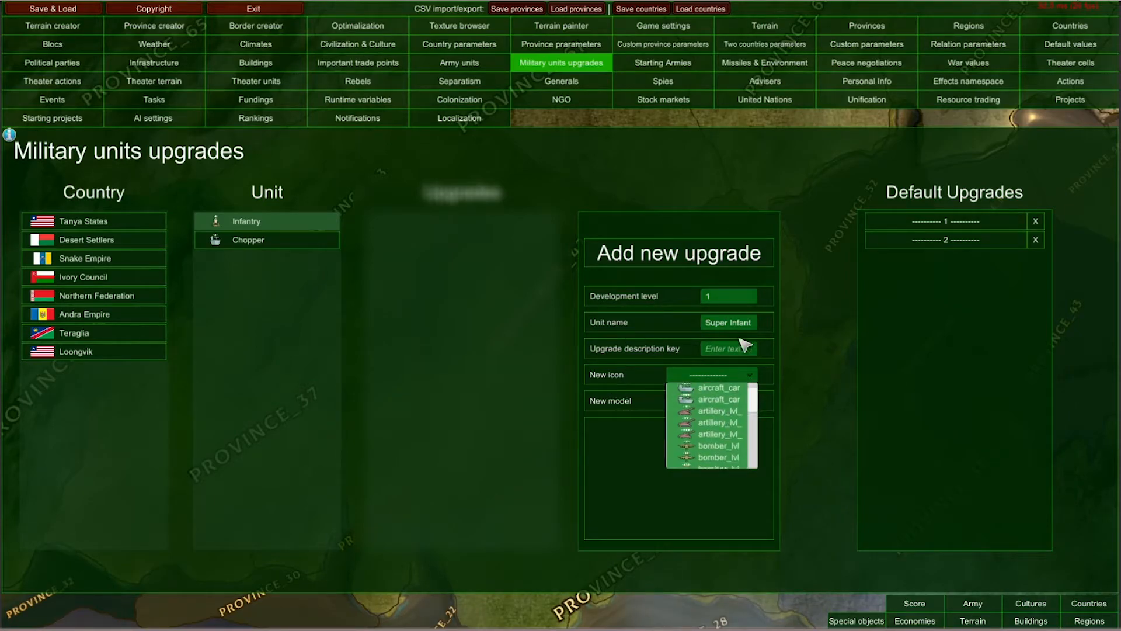
pyautogui.scroll(3, 718, 426)
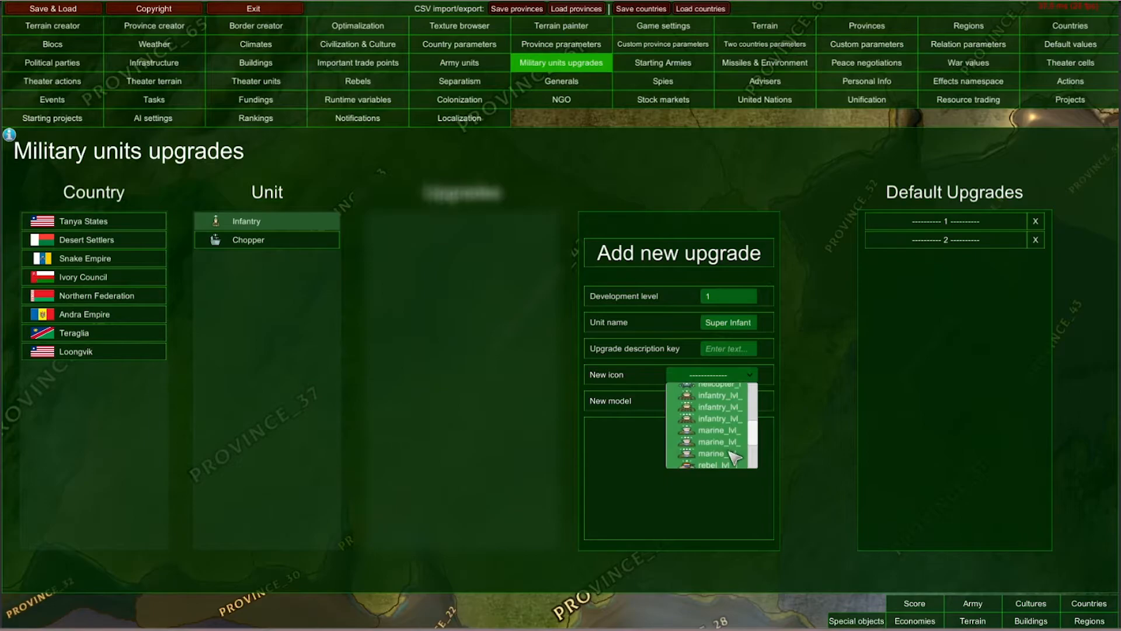
pyautogui.click(724, 419)
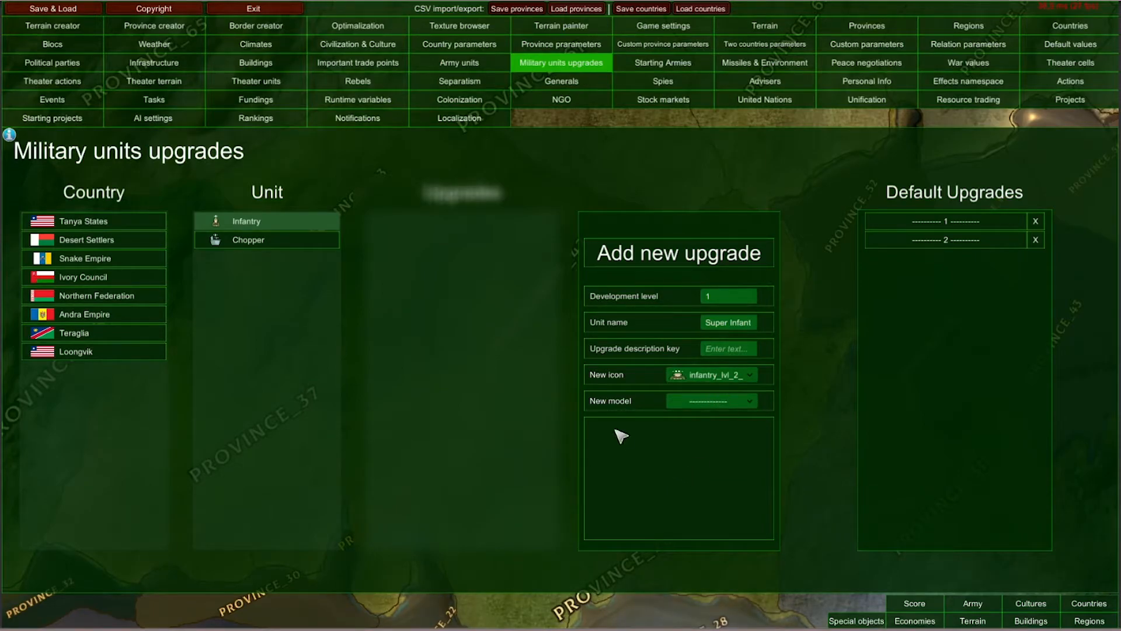
# - Browse the new models available for Infantry's level 1 default upgrade without choosing one
pyautogui.click(708, 402)
pyautogui.scroll(-3, 720, 482)
pyautogui.moveTo(727, 417); pyautogui.dragTo(727, 513)
pyautogui.moveTo(728, 461); pyautogui.dragTo(732, 398)
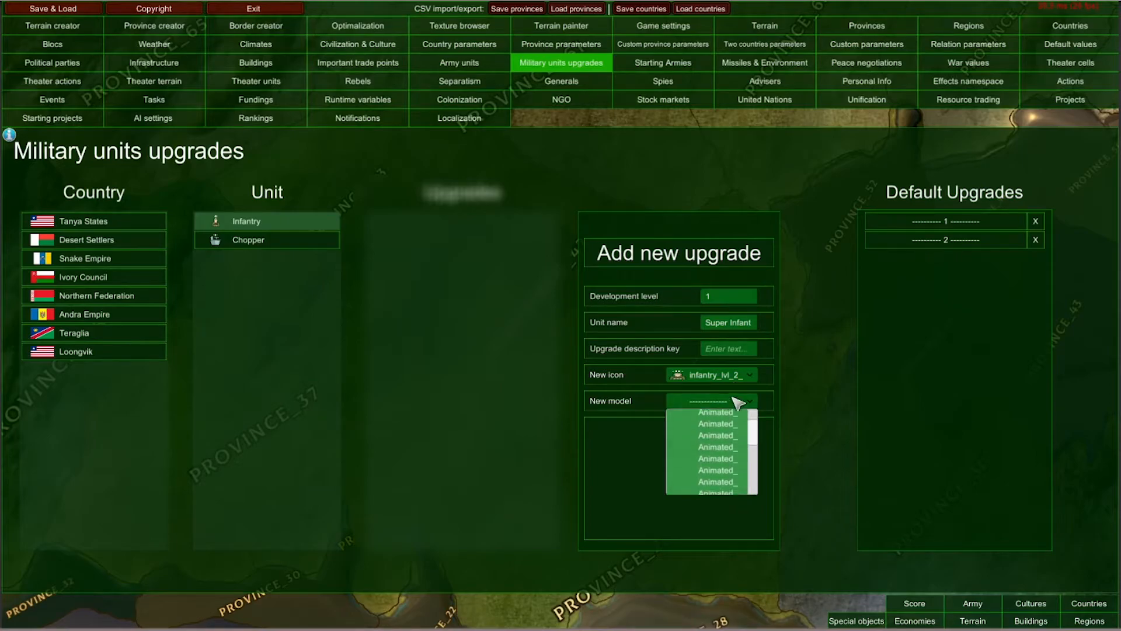
pyautogui.click(819, 386)
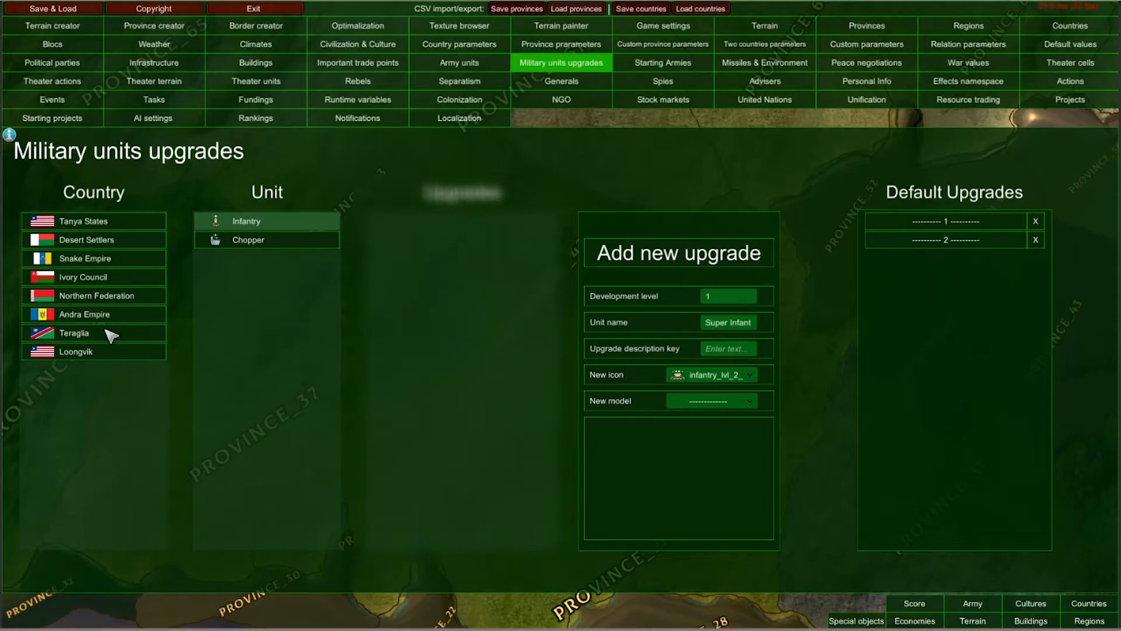
# - Add a Snake Empire upgrade for Infantry and set its development level to 3
pyautogui.click(112, 261)
pyautogui.click(299, 241)
pyautogui.click(304, 223)
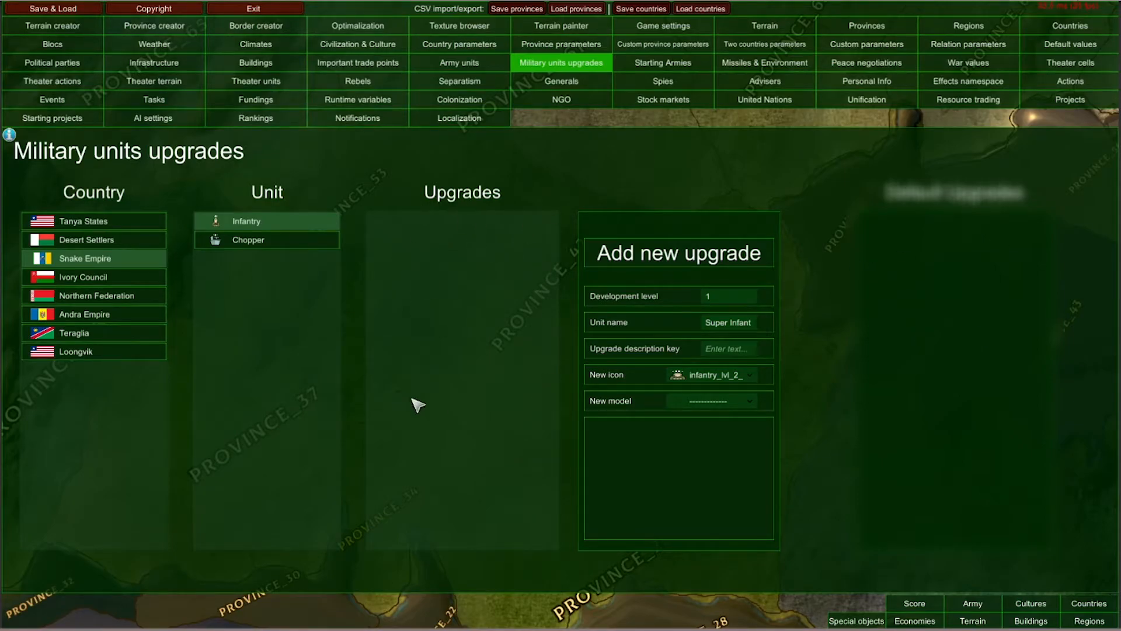
pyautogui.click(668, 252)
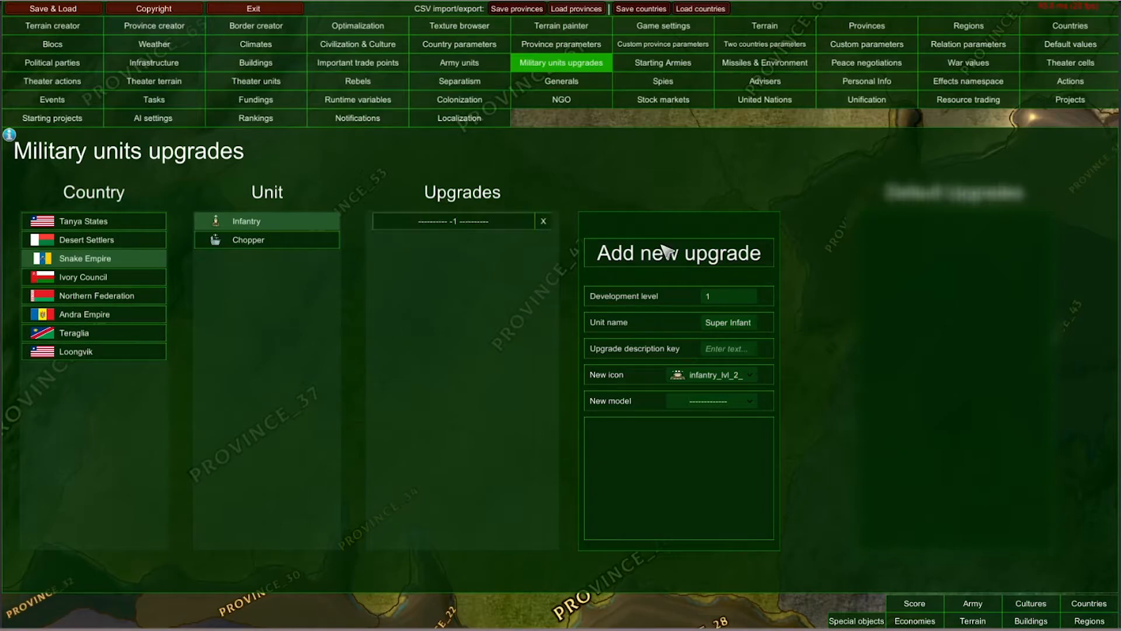
pyautogui.click(442, 229)
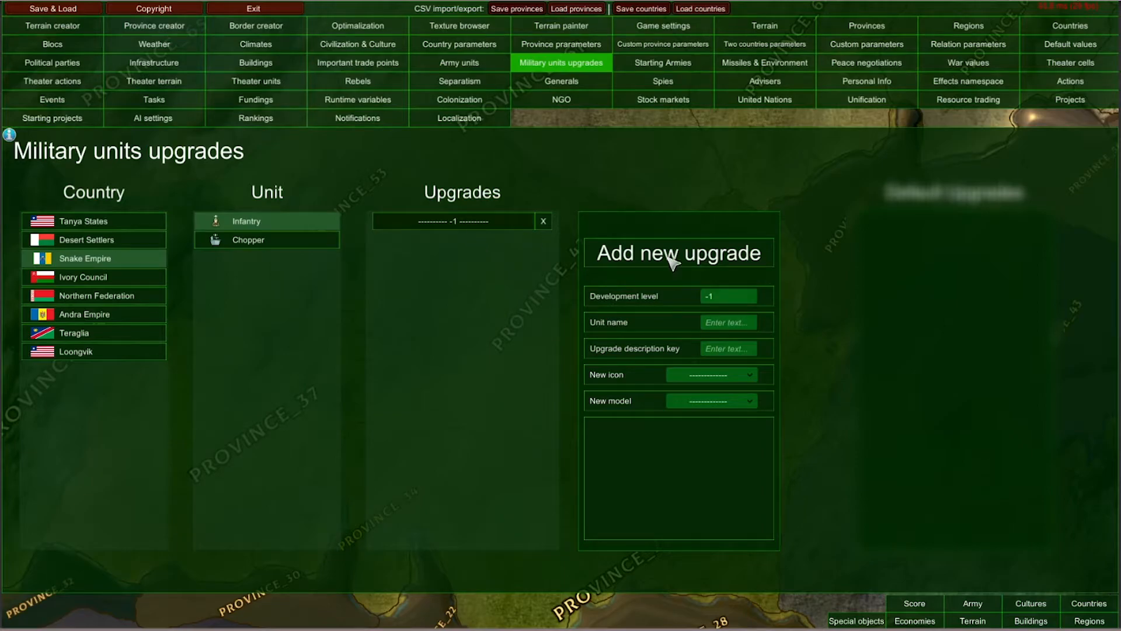
pyautogui.click(720, 297)
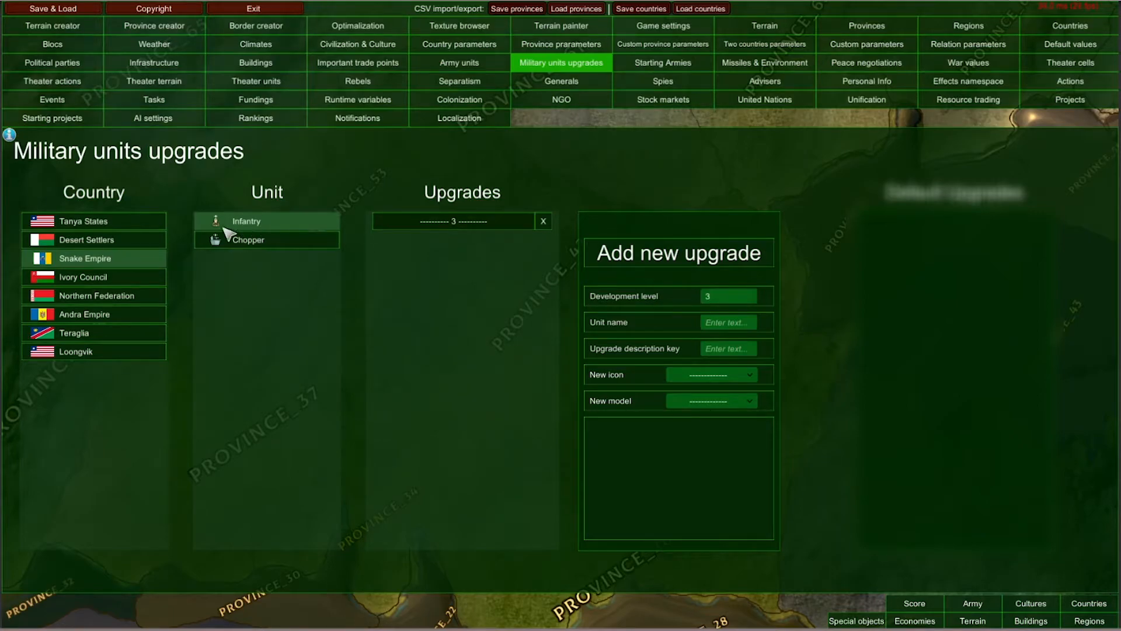
# - Compare Infantry's level 1 and 2 default upgrades with the upgrade specific to Snake Empire
pyautogui.click(128, 265)
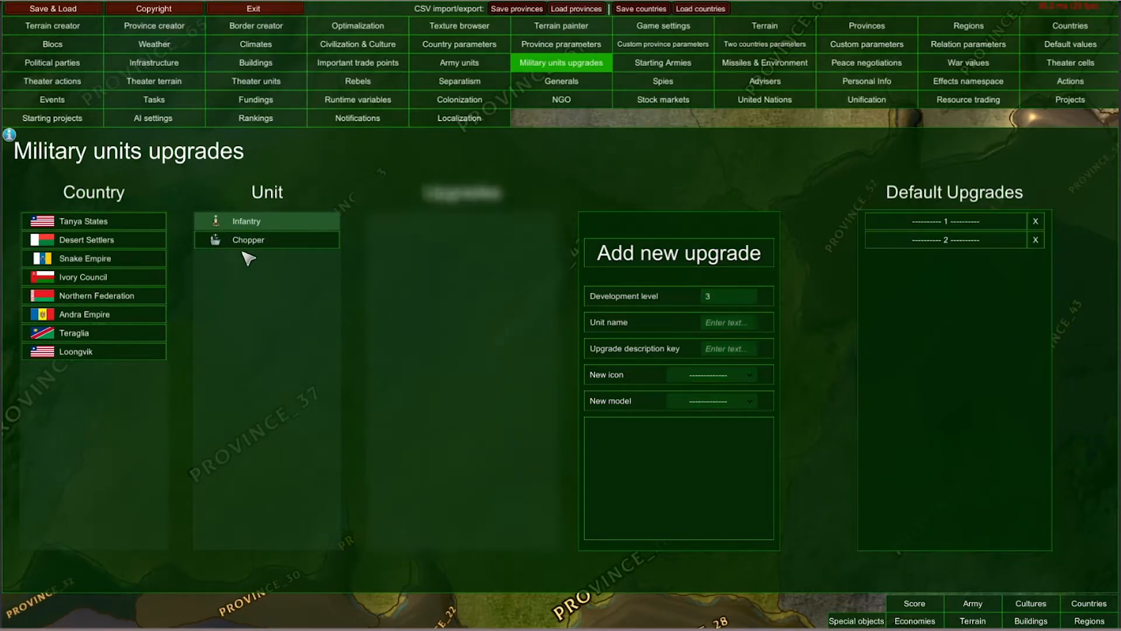
pyautogui.click(954, 221)
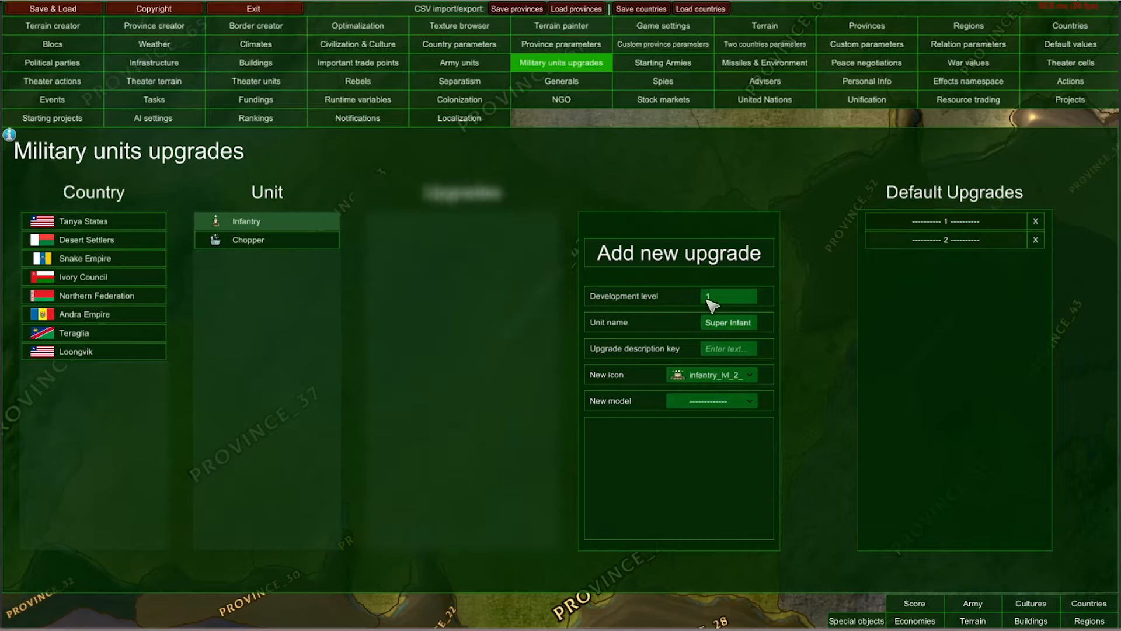
pyautogui.click(936, 240)
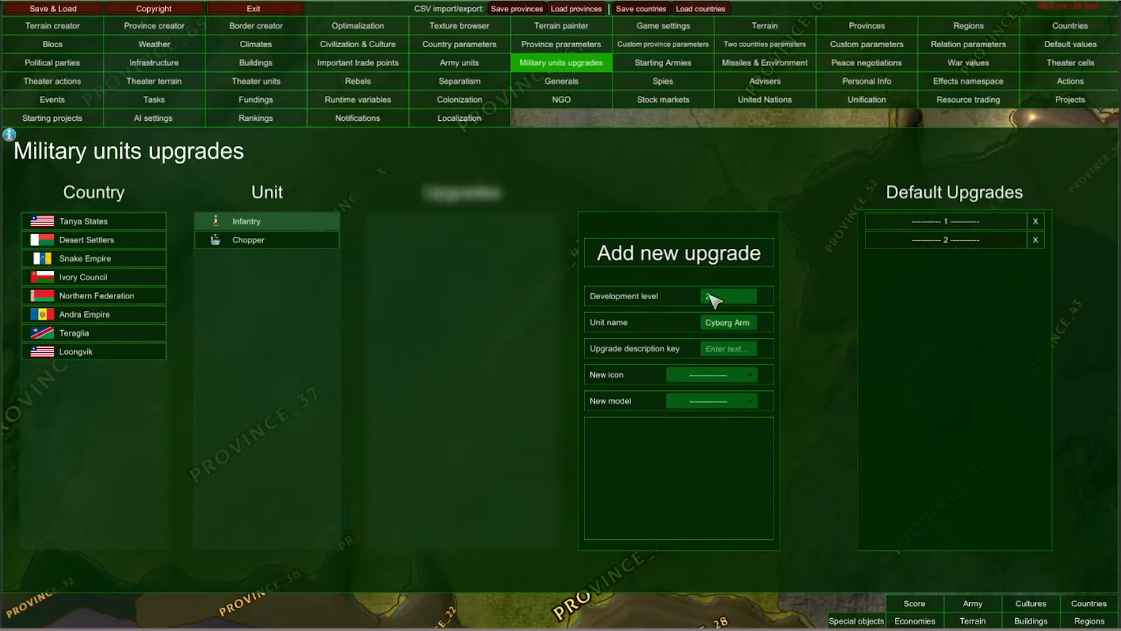
pyautogui.click(130, 263)
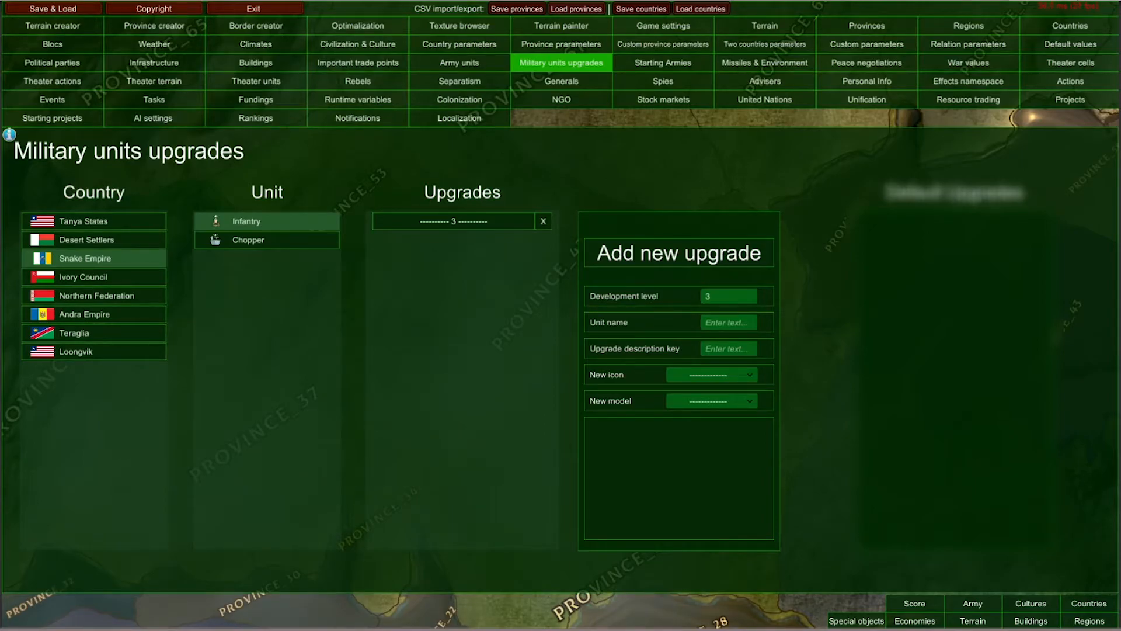
# - Add a starting army group for Snake Empire in Province_34 and set its Infantry count to 1
pyautogui.click(665, 63)
pyautogui.moveTo(441, 457); pyautogui.dragTo(763, 225)
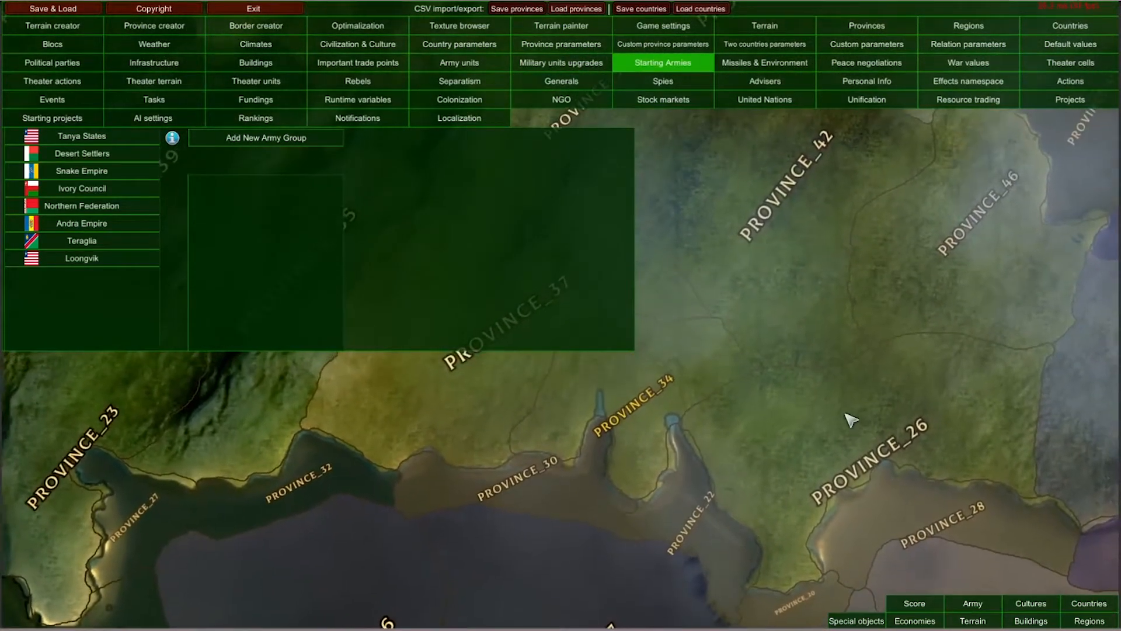
pyautogui.scroll(3, 876, 403)
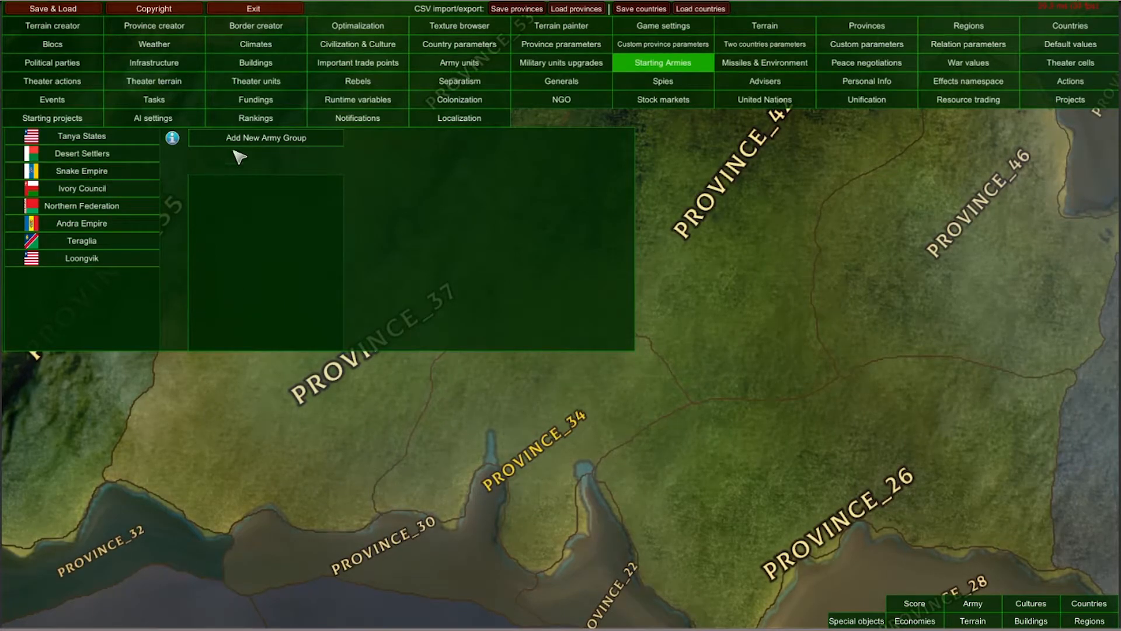
pyautogui.click(254, 140)
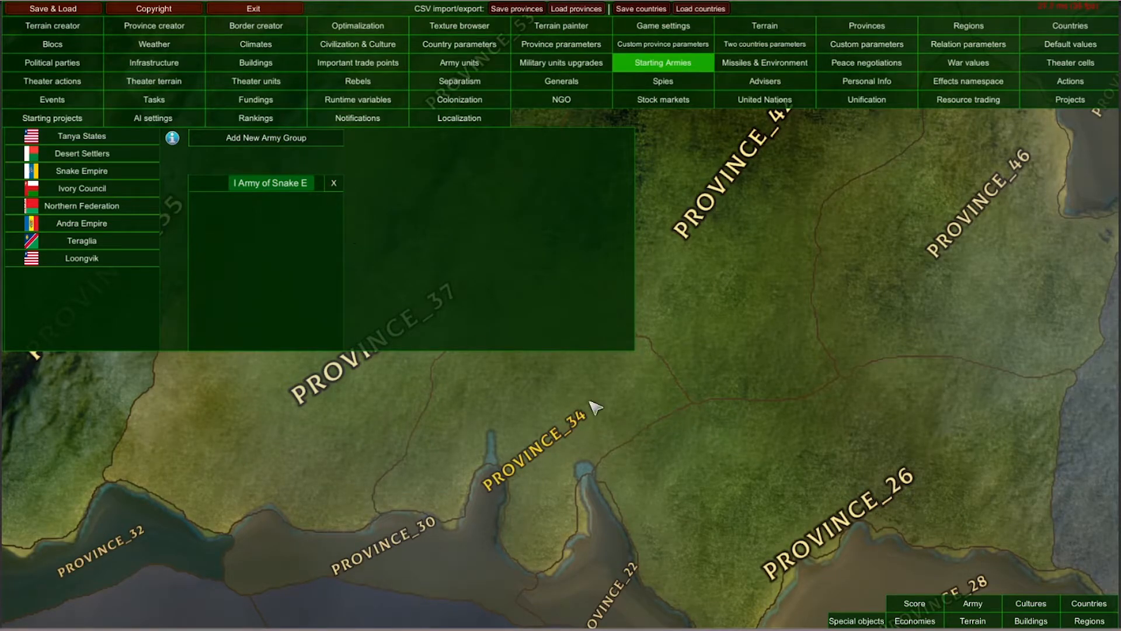
pyautogui.click(231, 184)
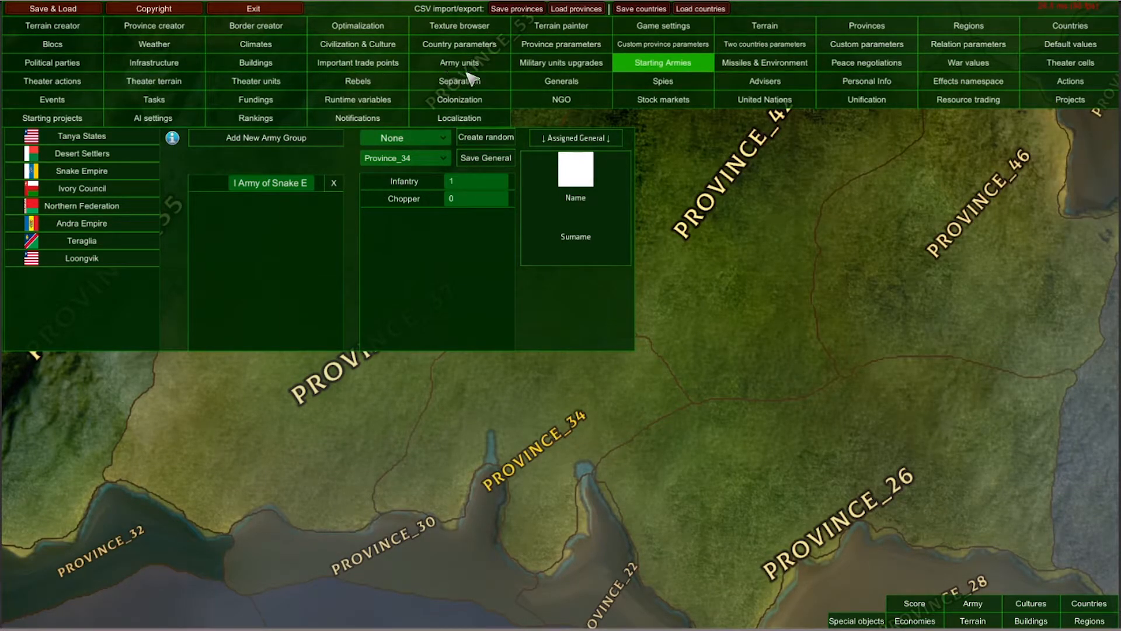
# - Set Snake Empire's first starting army to 10 Infantry and 5 Chopper units
pyautogui.click(469, 184)
pyautogui.click(474, 186)
pyautogui.click(479, 184)
pyautogui.click(476, 205)
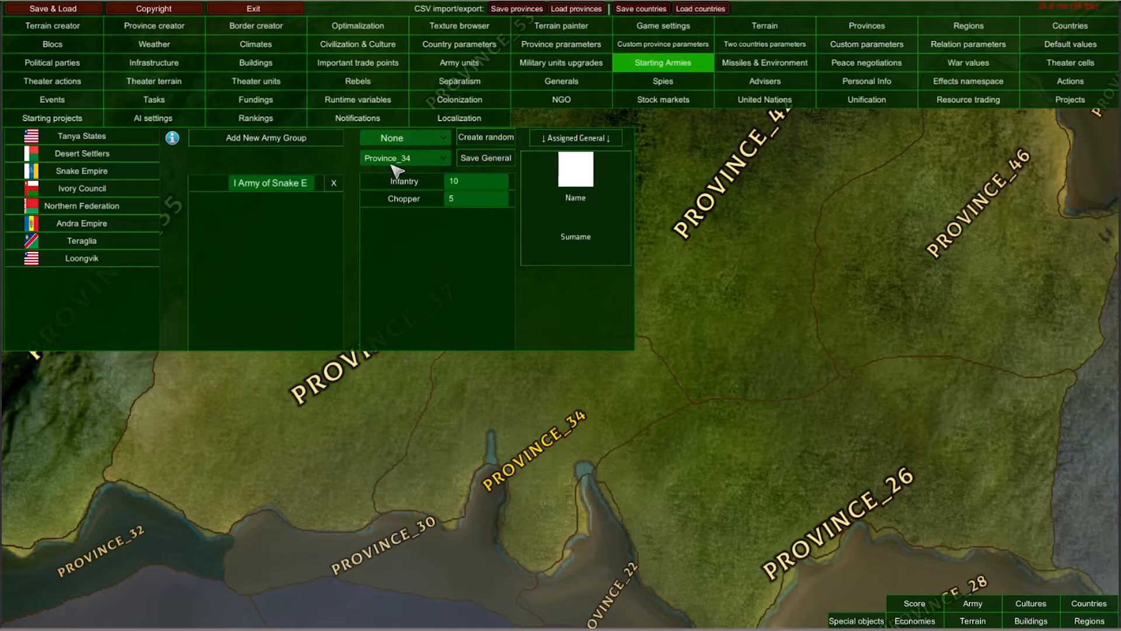
# - Relocate Snake Empire's first starting army to Province_26
pyautogui.click(423, 159)
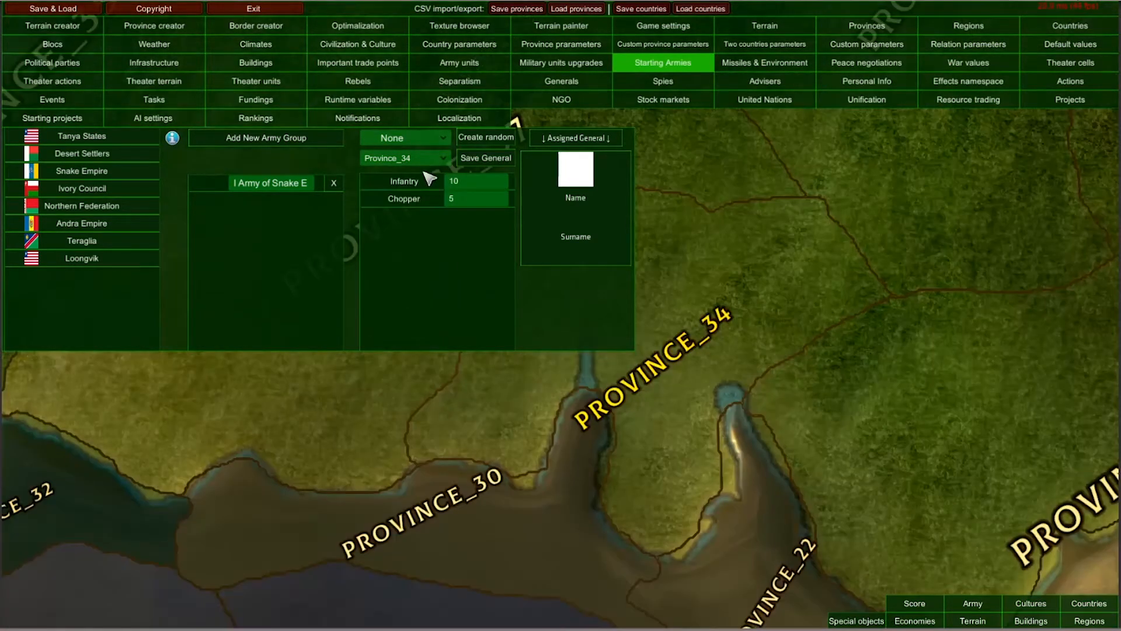
pyautogui.click(418, 161)
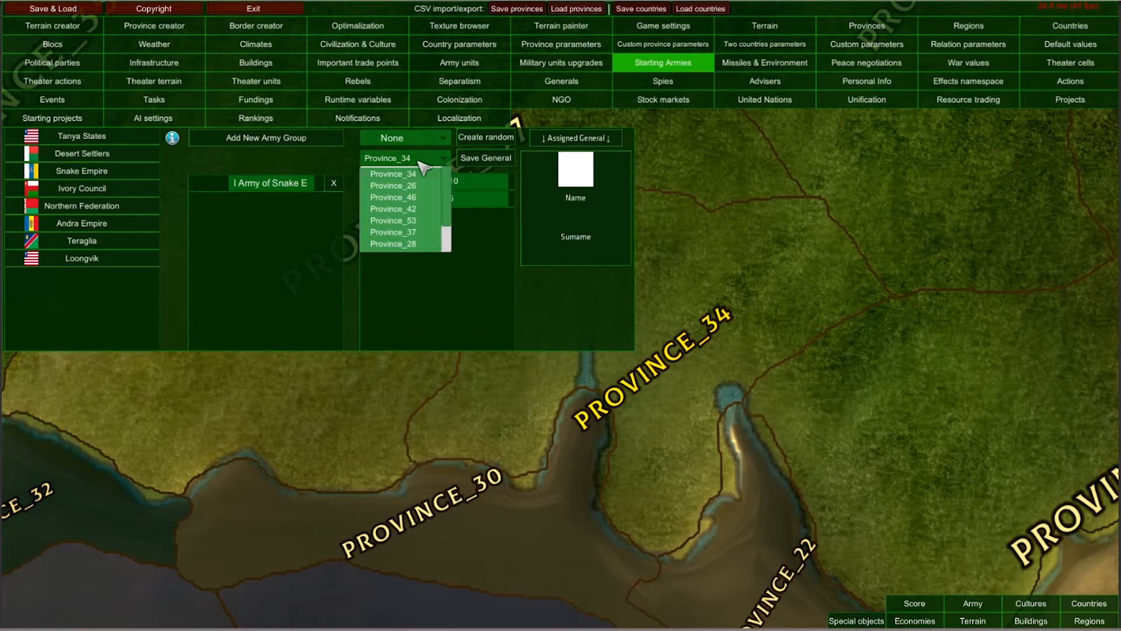
pyautogui.click(753, 247)
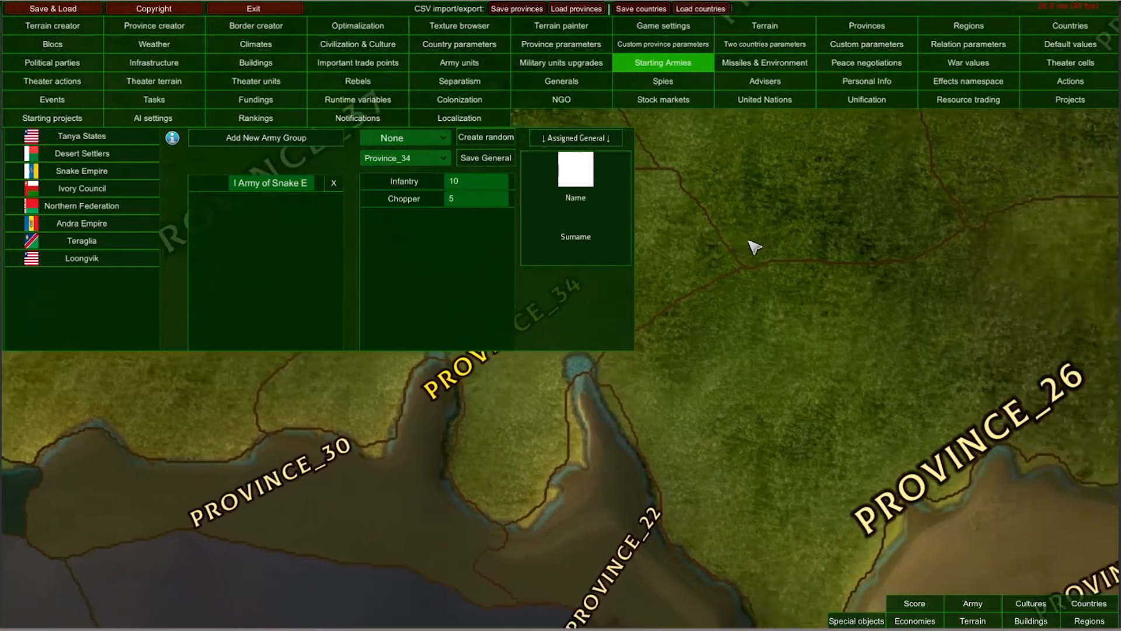
pyautogui.click(397, 159)
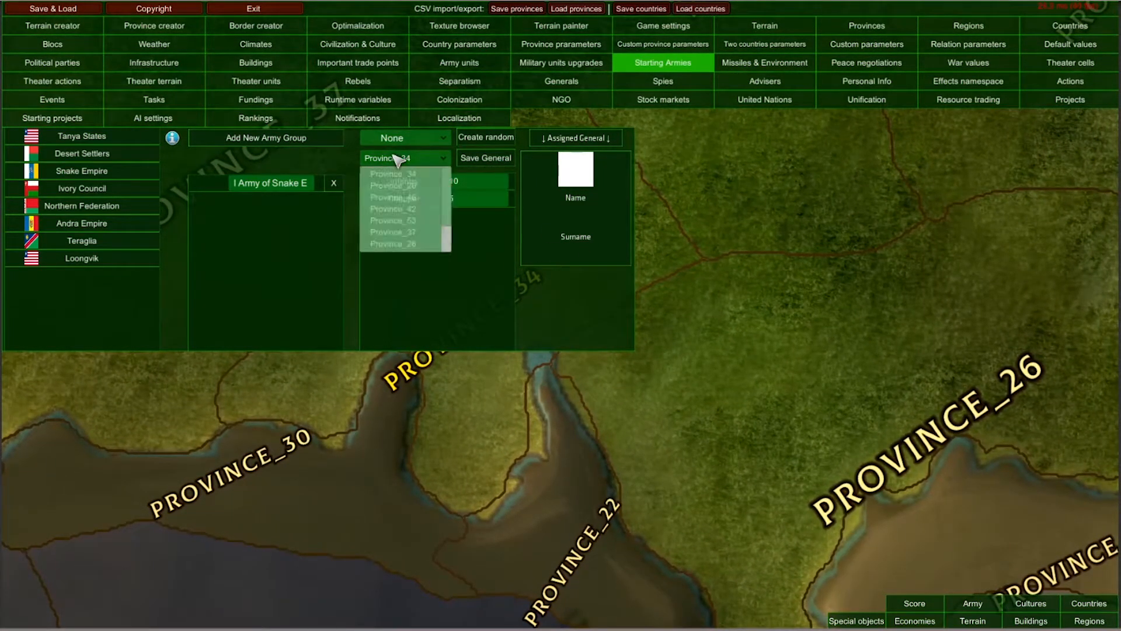
pyautogui.click(397, 185)
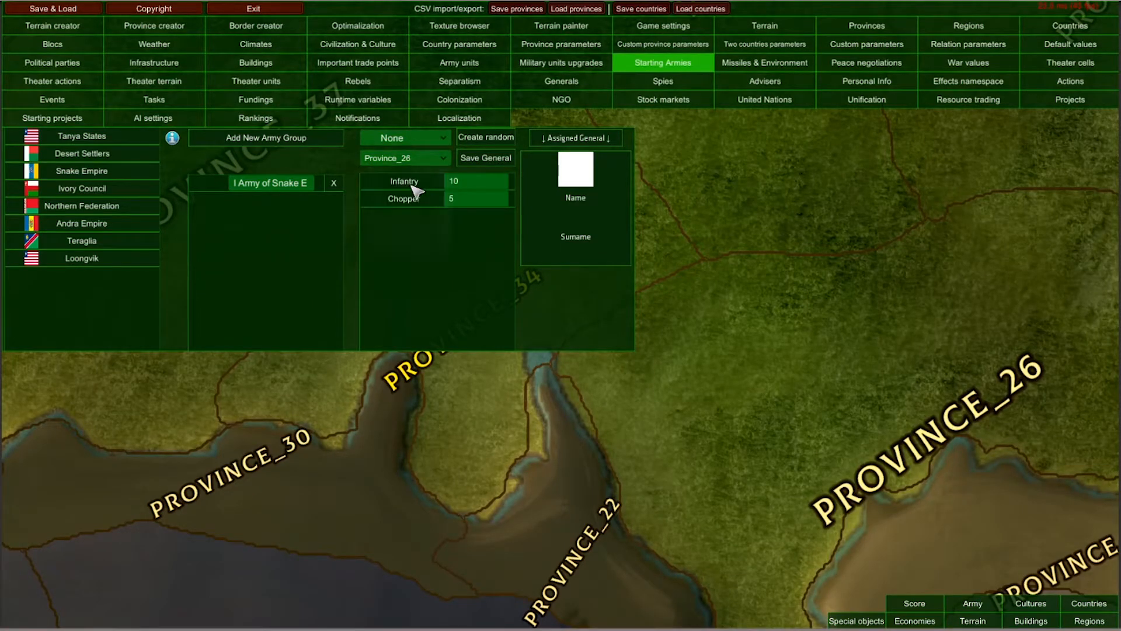
# - Examine the first army's unit model and strength label on the map in Province_26
pyautogui.click(953, 380)
pyautogui.scroll(10, 909, 429)
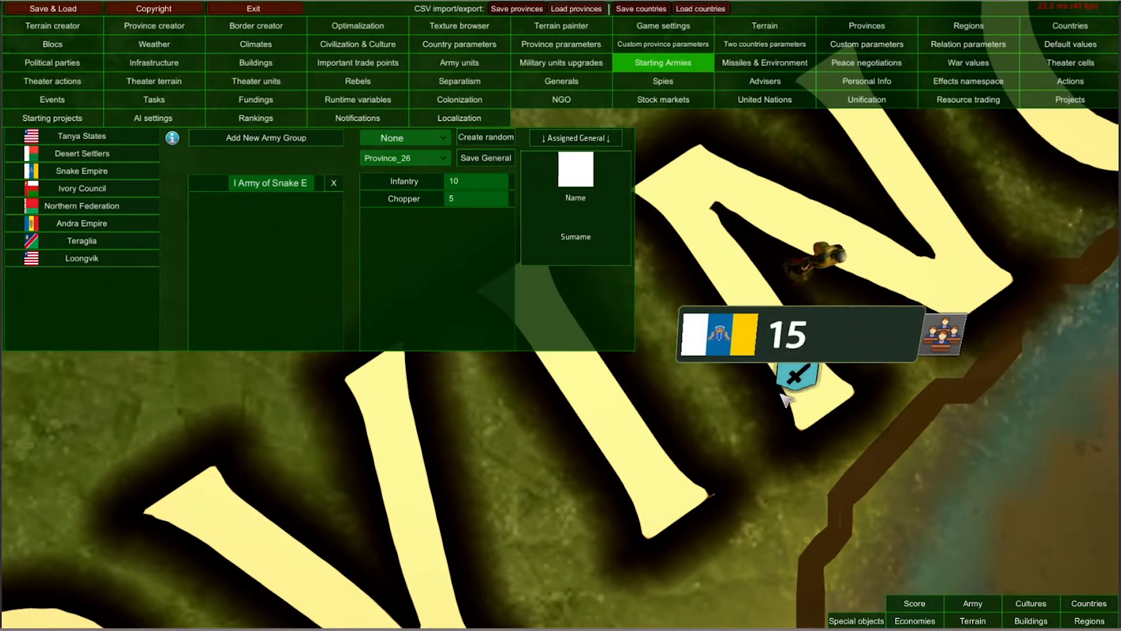
pyautogui.scroll(-5, 759, 383)
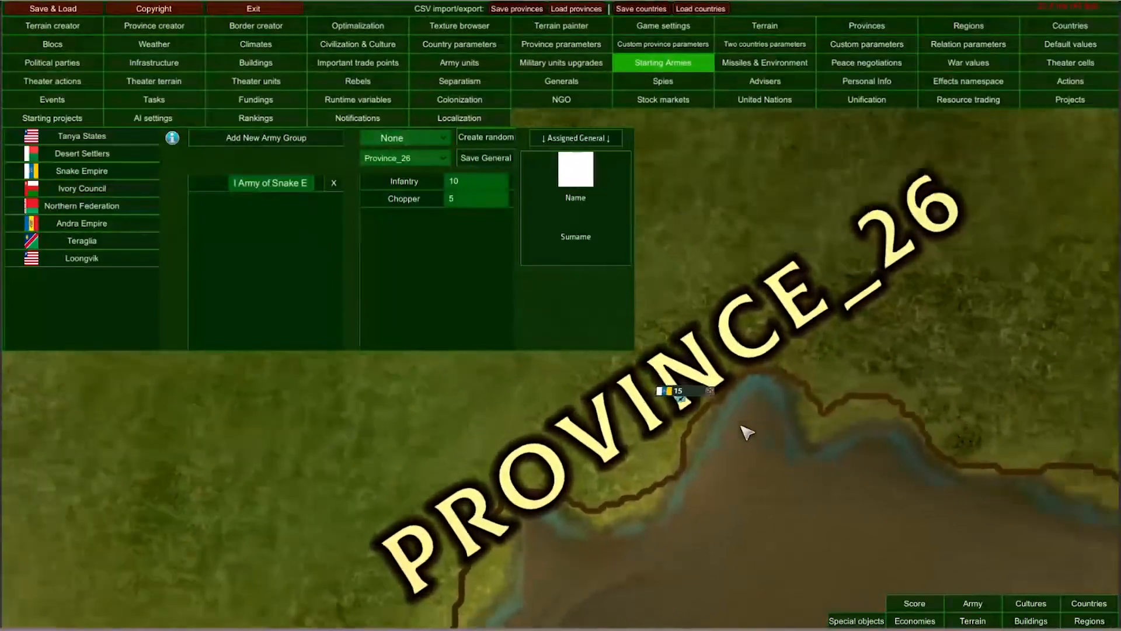
pyautogui.scroll(5, 743, 431)
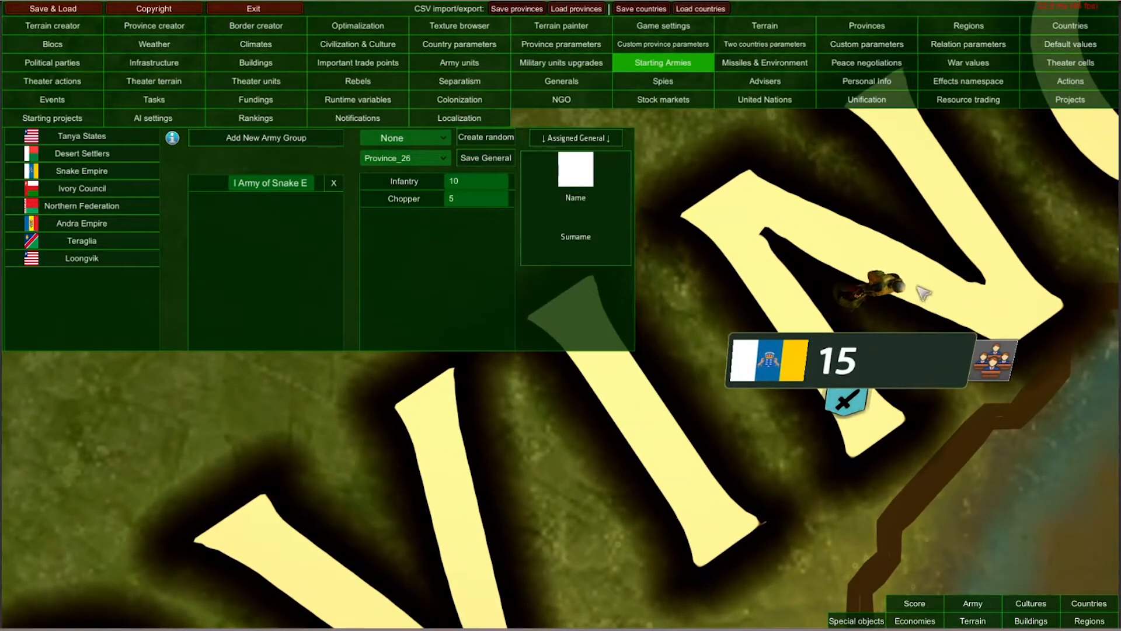
pyautogui.scroll(2, 838, 322)
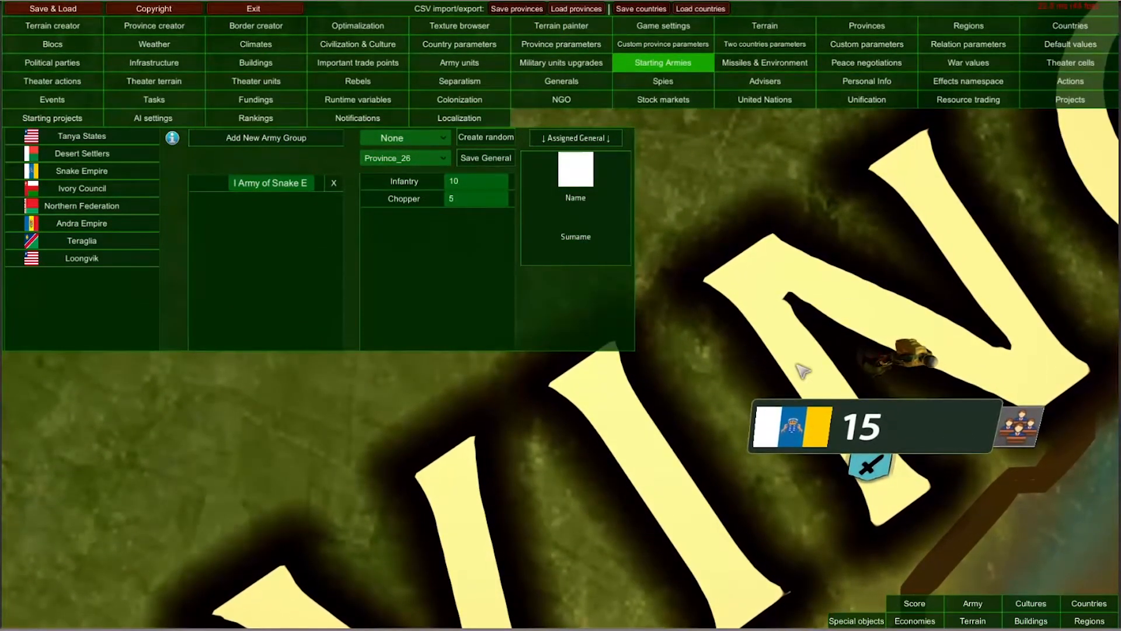
pyautogui.scroll(-3, 838, 323)
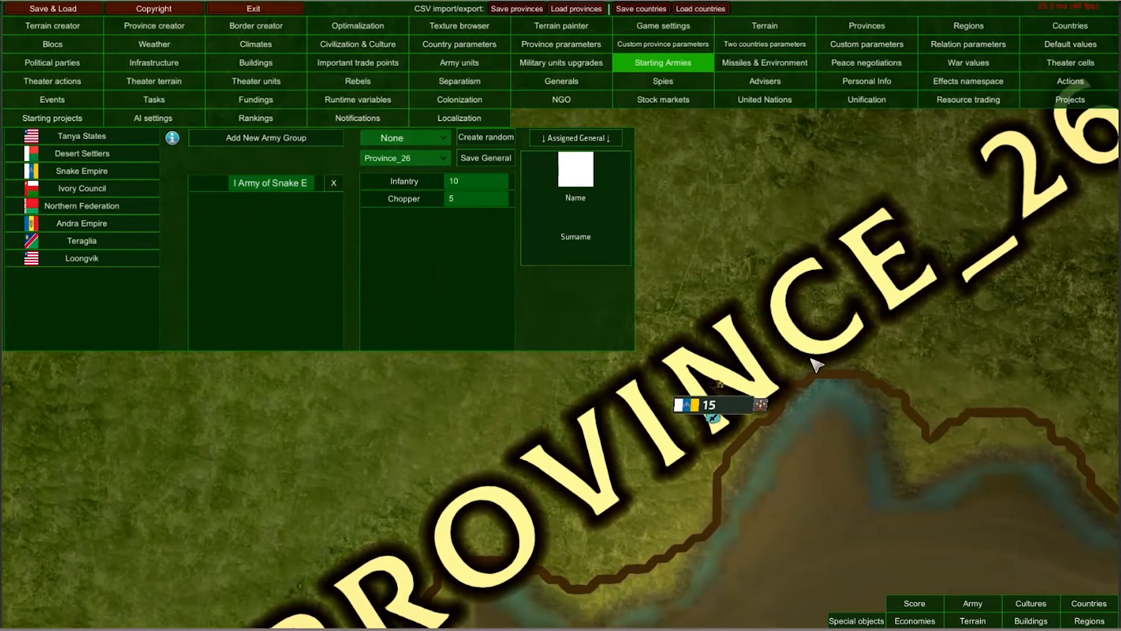
pyautogui.scroll(3, 724, 402)
pyautogui.scroll(-5, 802, 456)
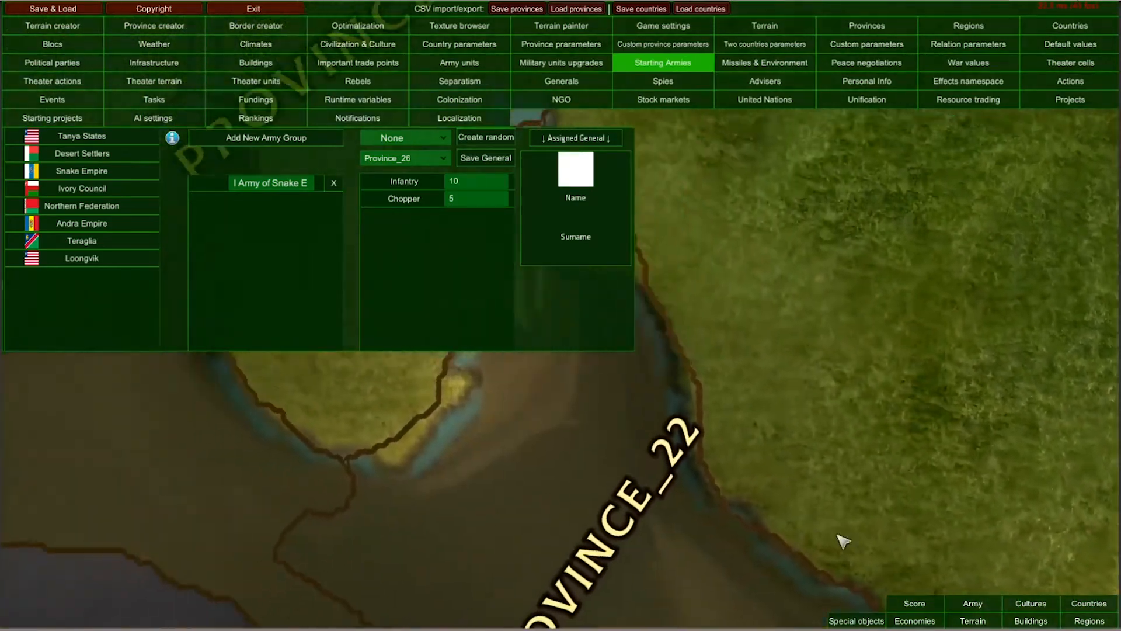
# - Add a second starting army group for Snake Empire and check its placement on the map
pyautogui.scroll(5, 808, 546)
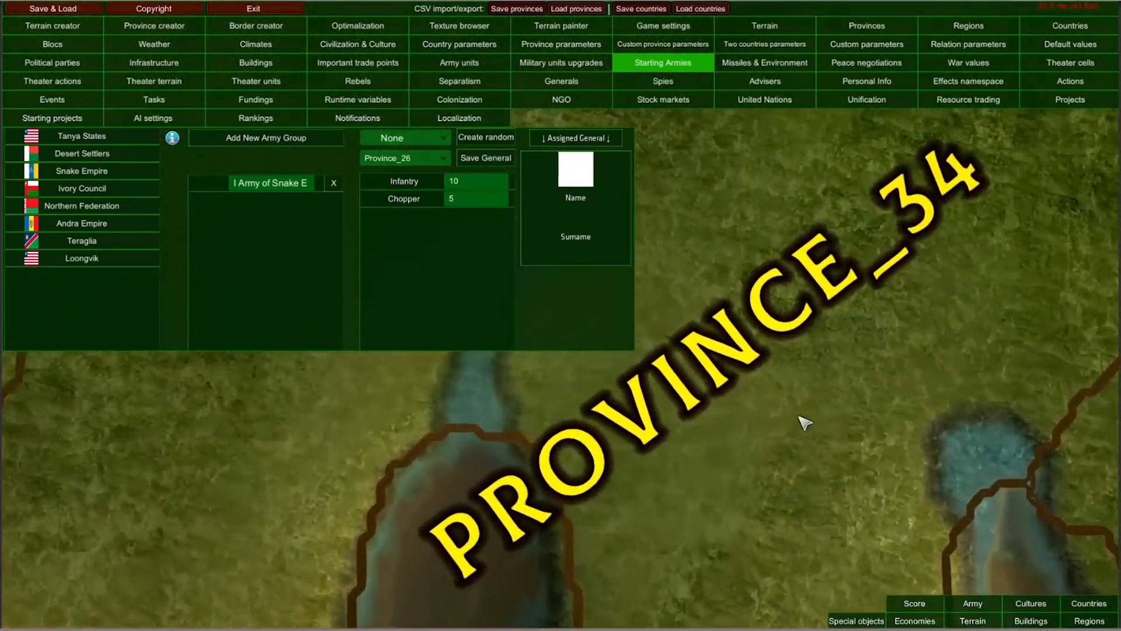
pyautogui.scroll(-2, 717, 342)
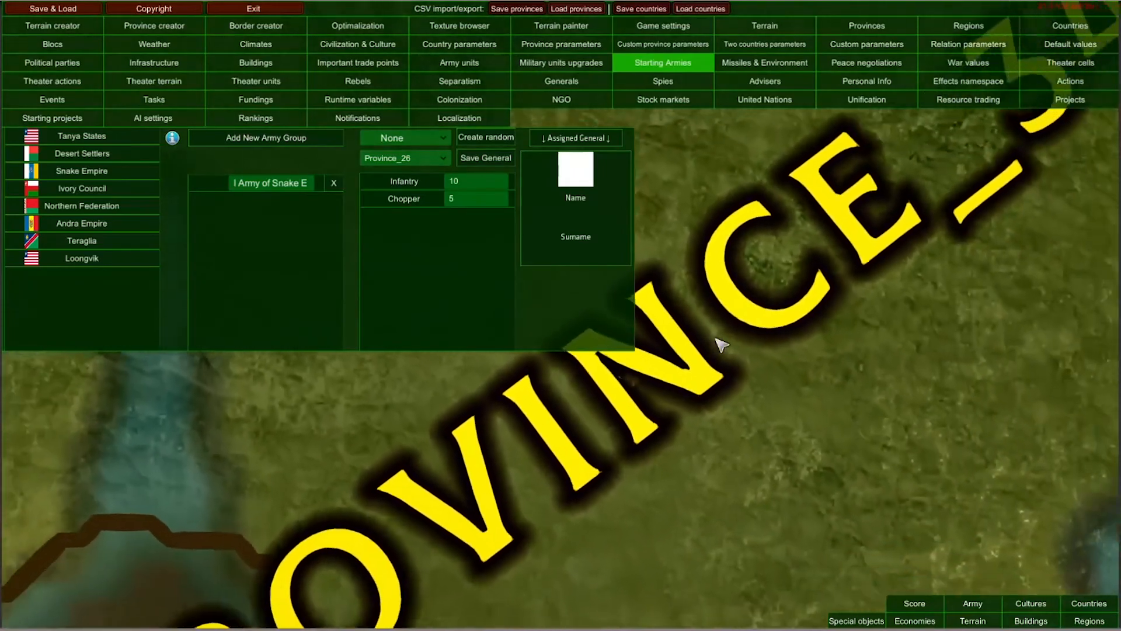
pyautogui.click(271, 140)
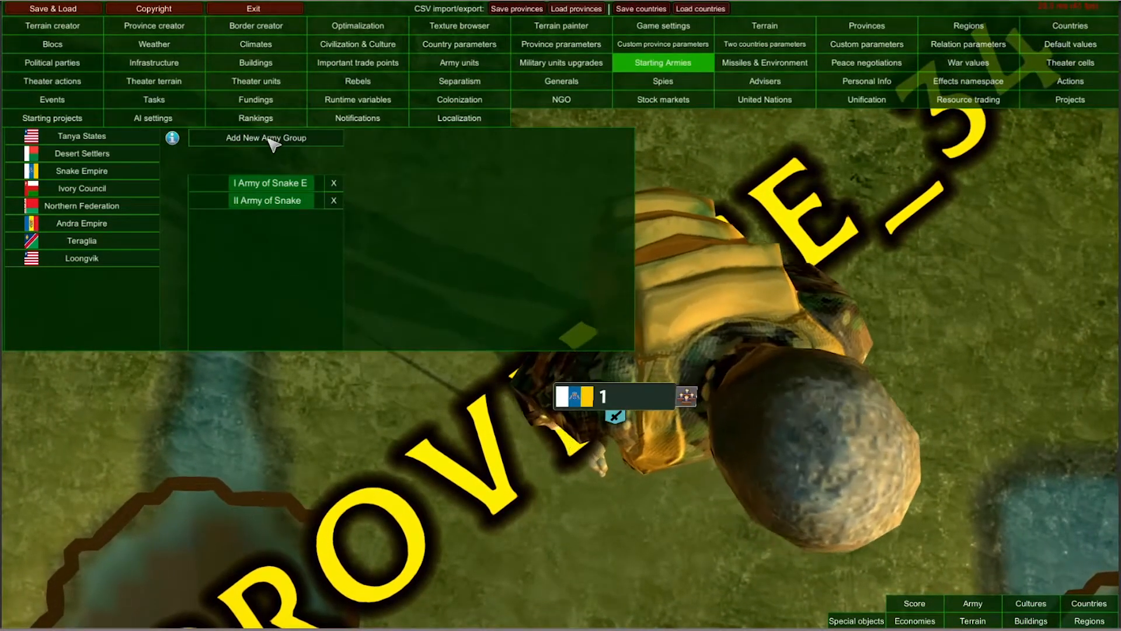
pyautogui.scroll(-3, 627, 430)
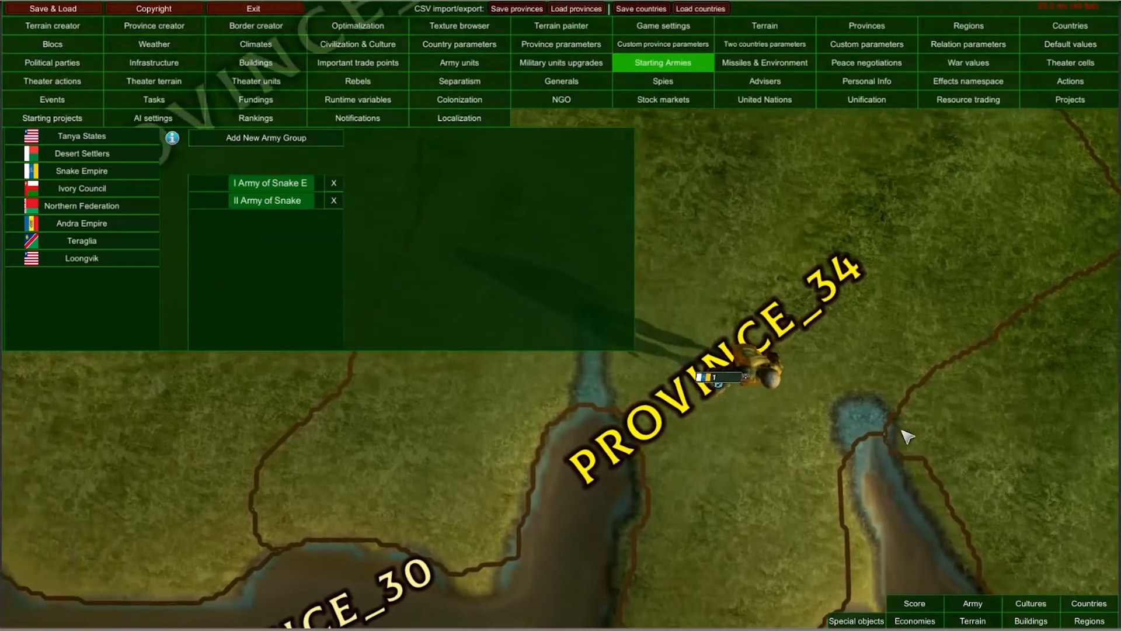
pyautogui.moveTo(818, 468); pyautogui.dragTo(906, 179)
pyautogui.moveTo(894, 316); pyautogui.dragTo(844, 432)
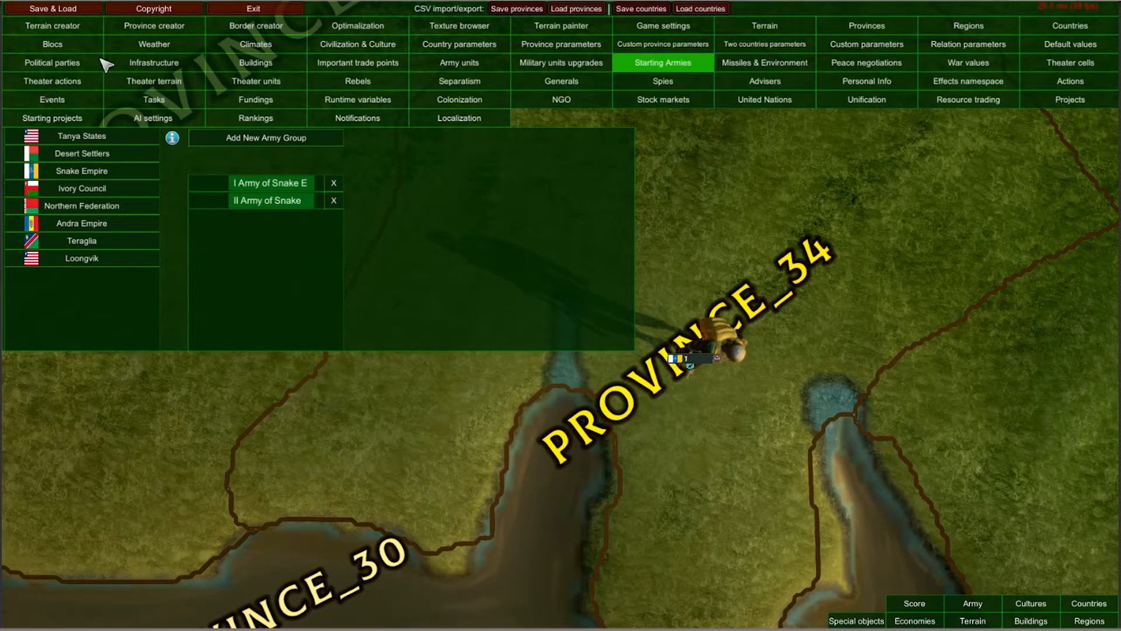
# - Set Snake Empire's second starting army to 25 Infantry and 10 Chopper units
pyautogui.click(223, 200)
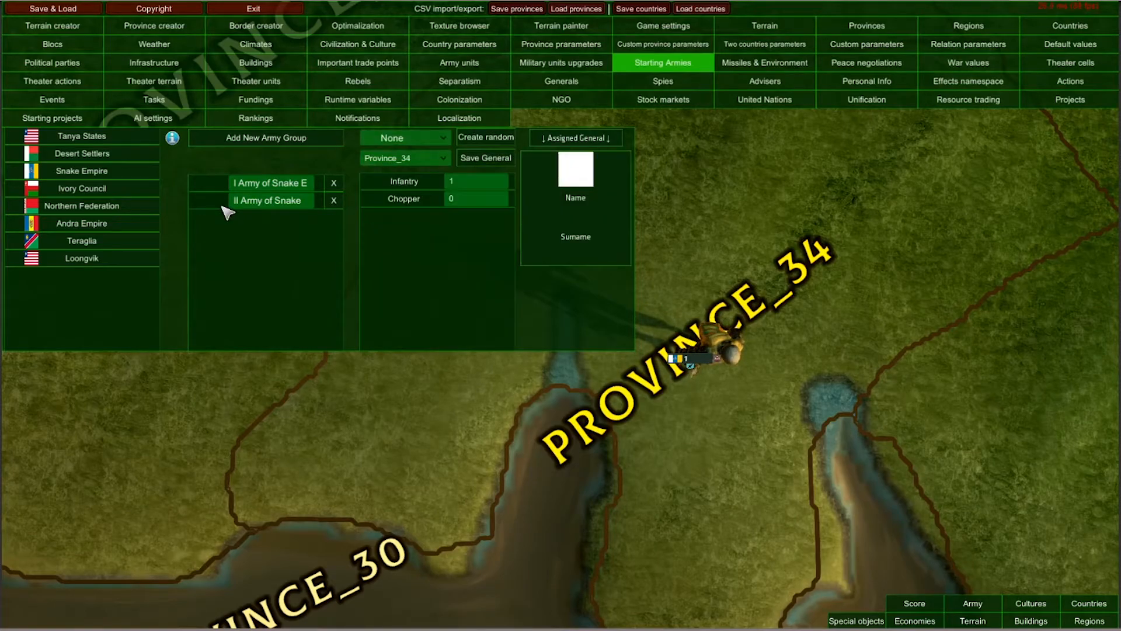
pyautogui.click(477, 184)
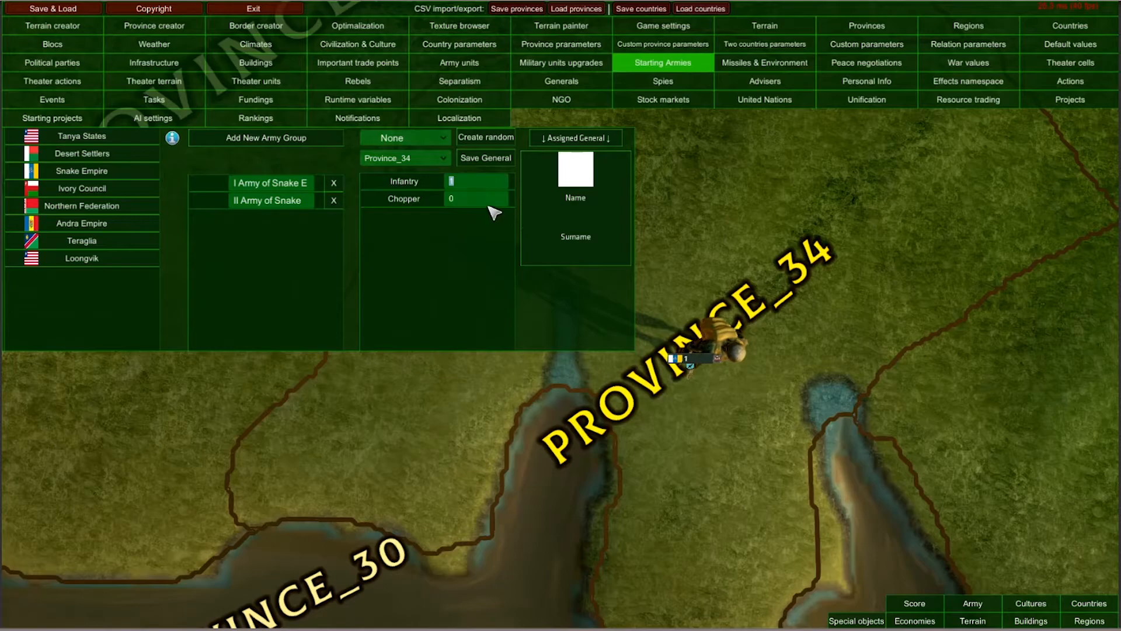
pyautogui.write('2')
pyautogui.click(475, 181)
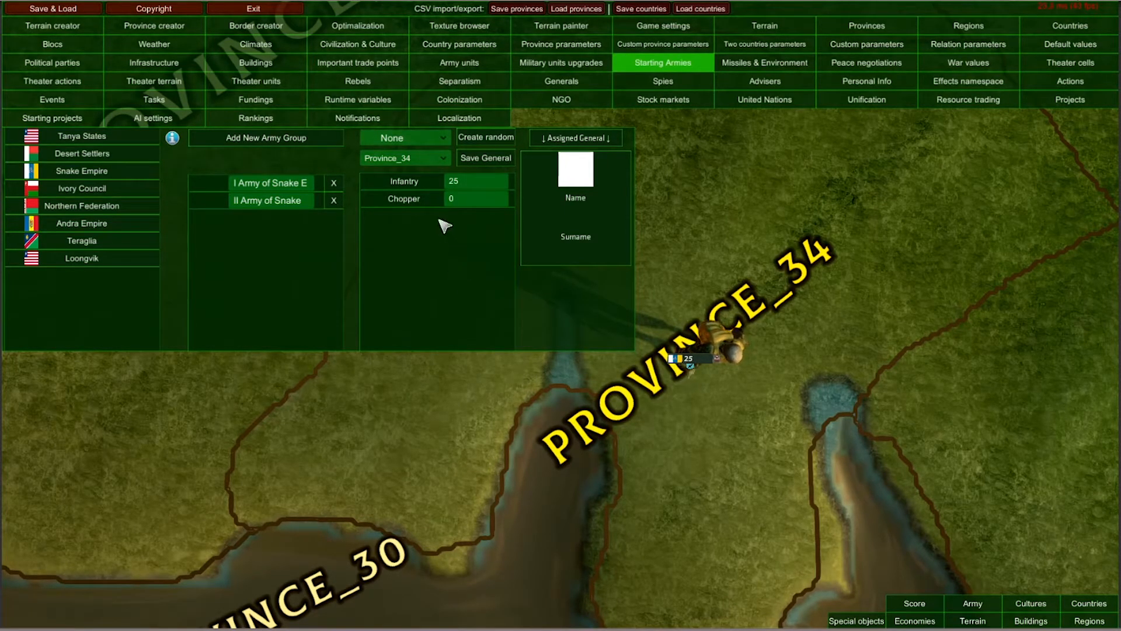
pyautogui.click(478, 201)
pyautogui.write('10')
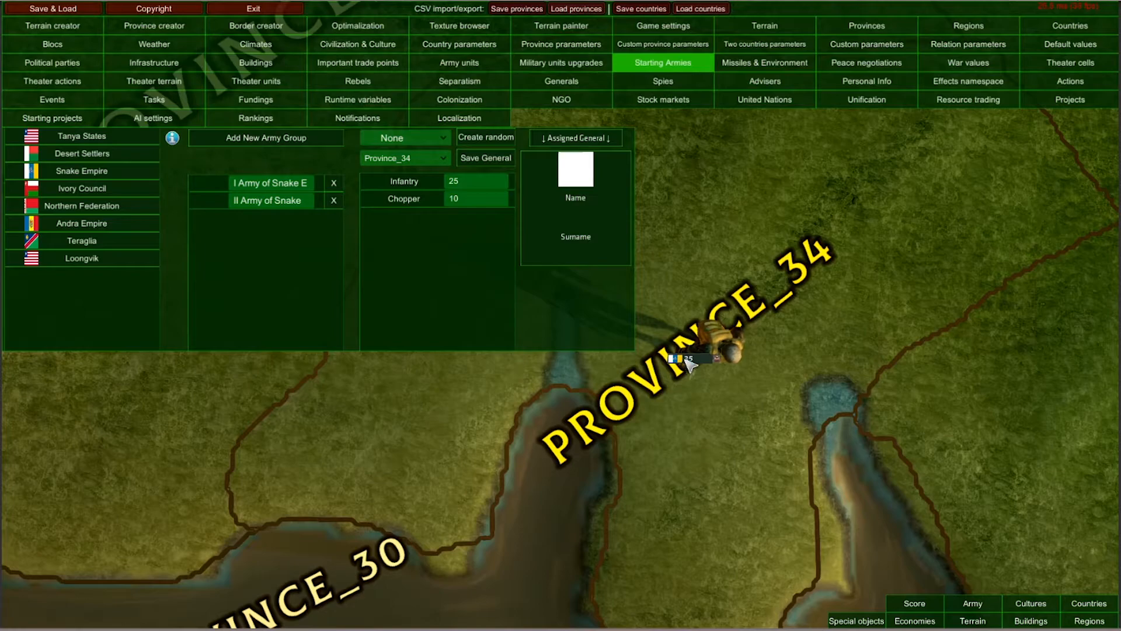
pyautogui.scroll(4, 756, 432)
pyautogui.moveTo(921, 442); pyautogui.dragTo(839, 432)
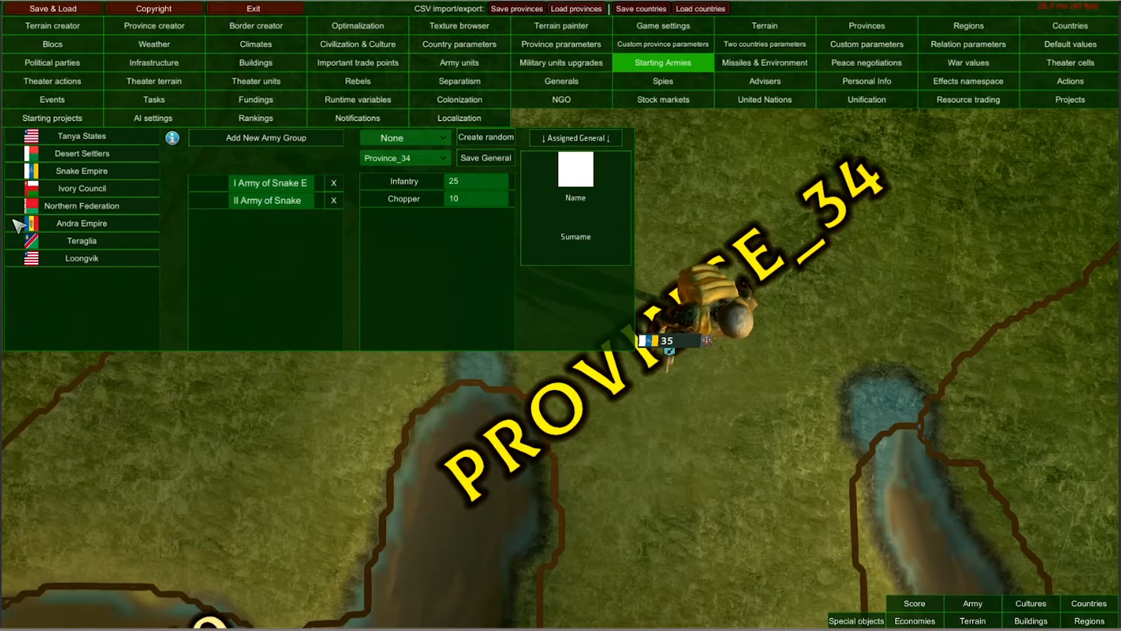
# - Check the starting army groups of Tanya States and Northern Federation, then return to Snake Empire's second army
pyautogui.click(89, 139)
pyautogui.click(61, 207)
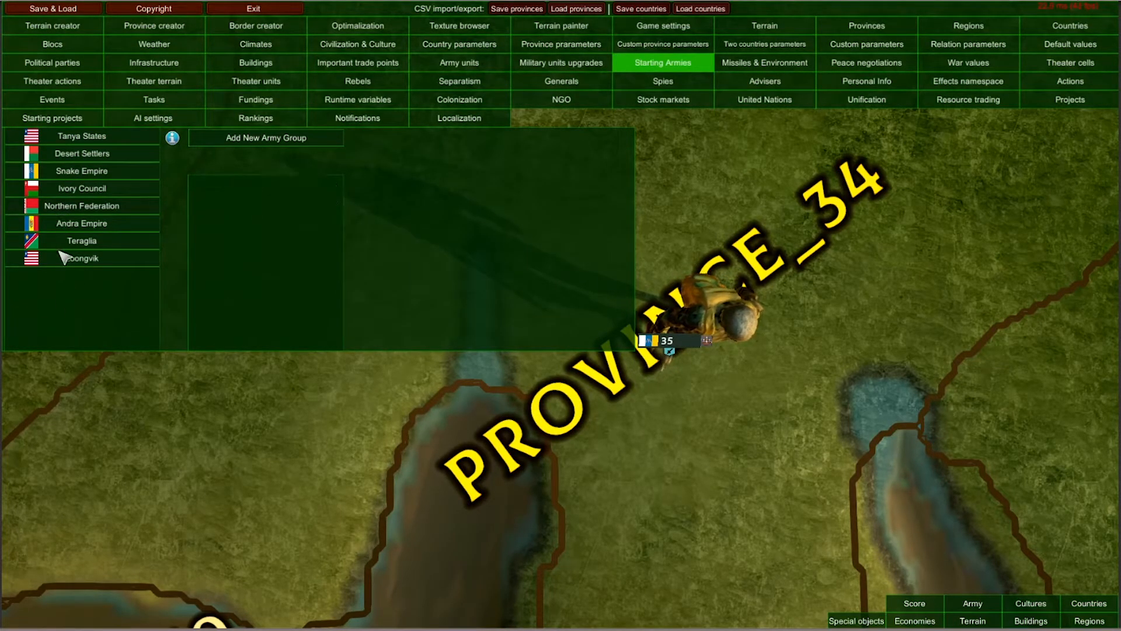
pyautogui.click(91, 172)
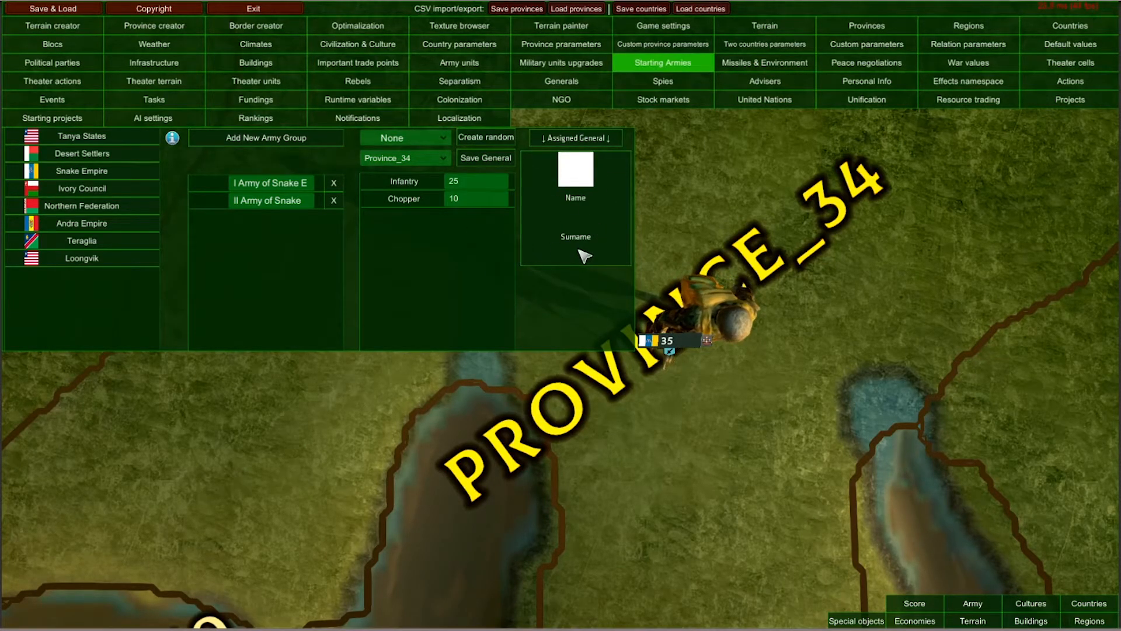
pyautogui.moveTo(584, 255); pyautogui.dragTo(588, 258)
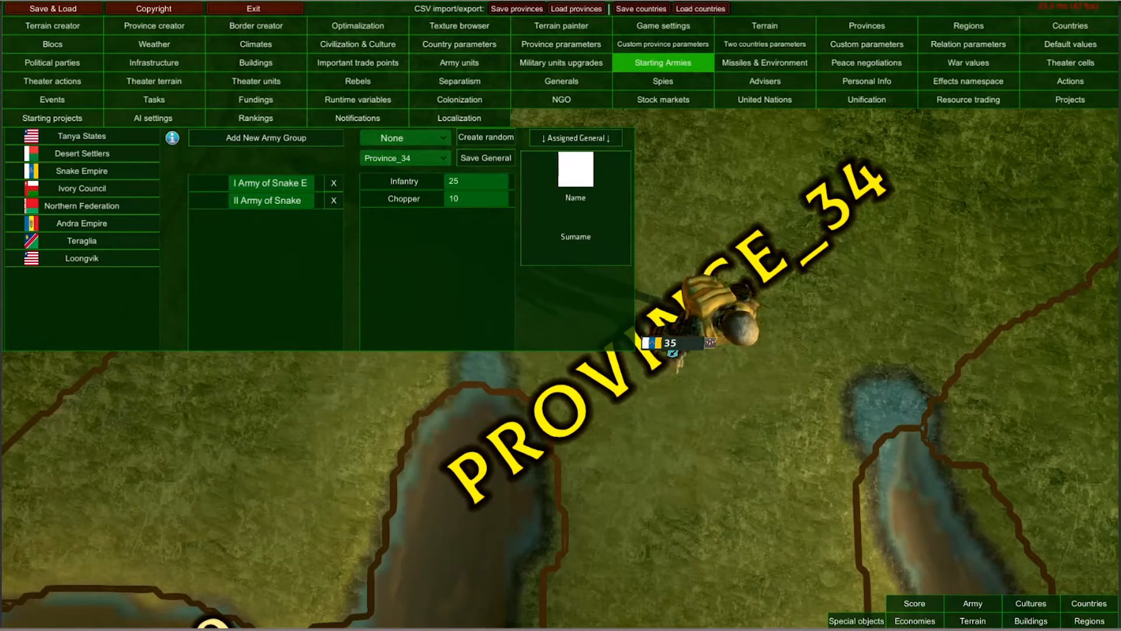
# - Create a new naval army unit named Corvette, leaving its other parameters blank
pyautogui.click(487, 66)
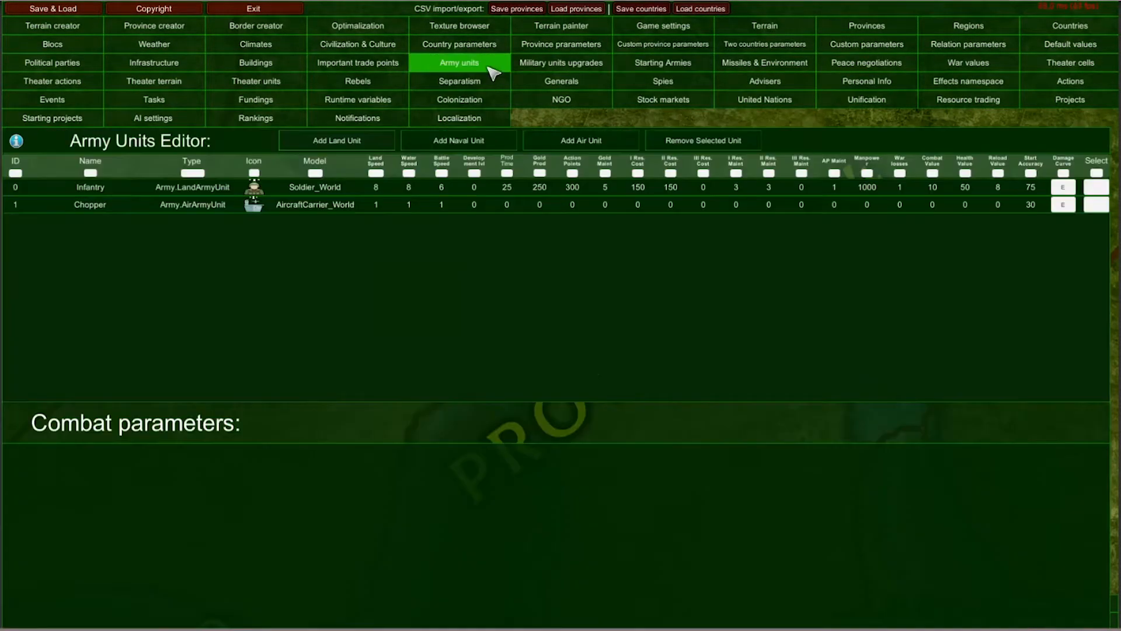
pyautogui.click(465, 142)
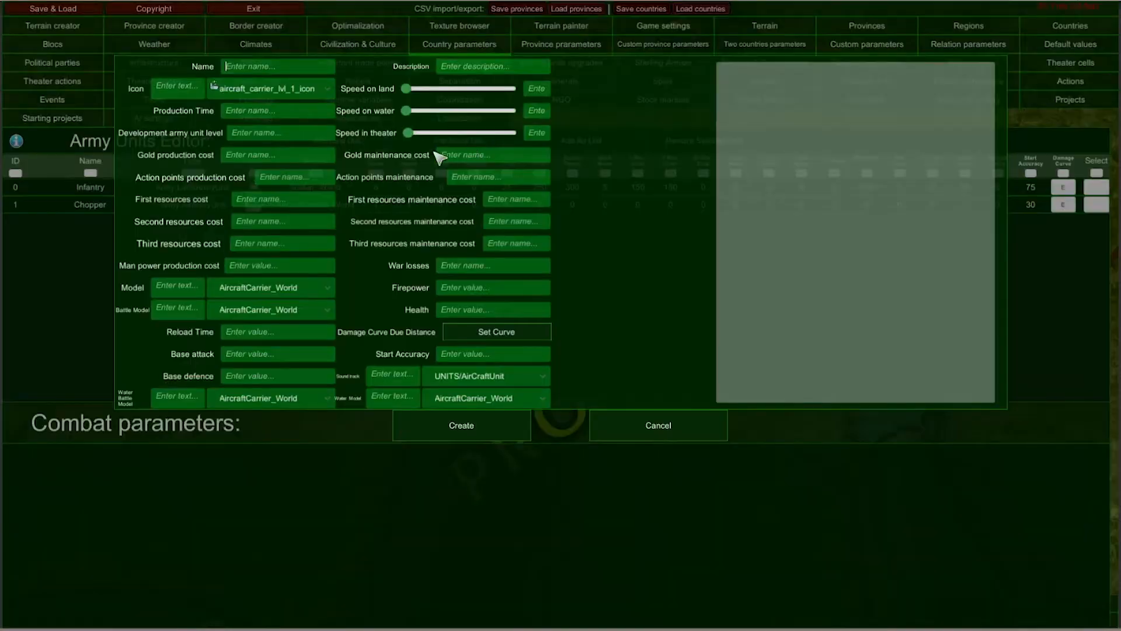
pyautogui.click(284, 70)
pyautogui.write('Corvette')
pyautogui.click(453, 429)
# - Add a third starting army group for Snake Empire and open its unit settings
pyautogui.click(665, 65)
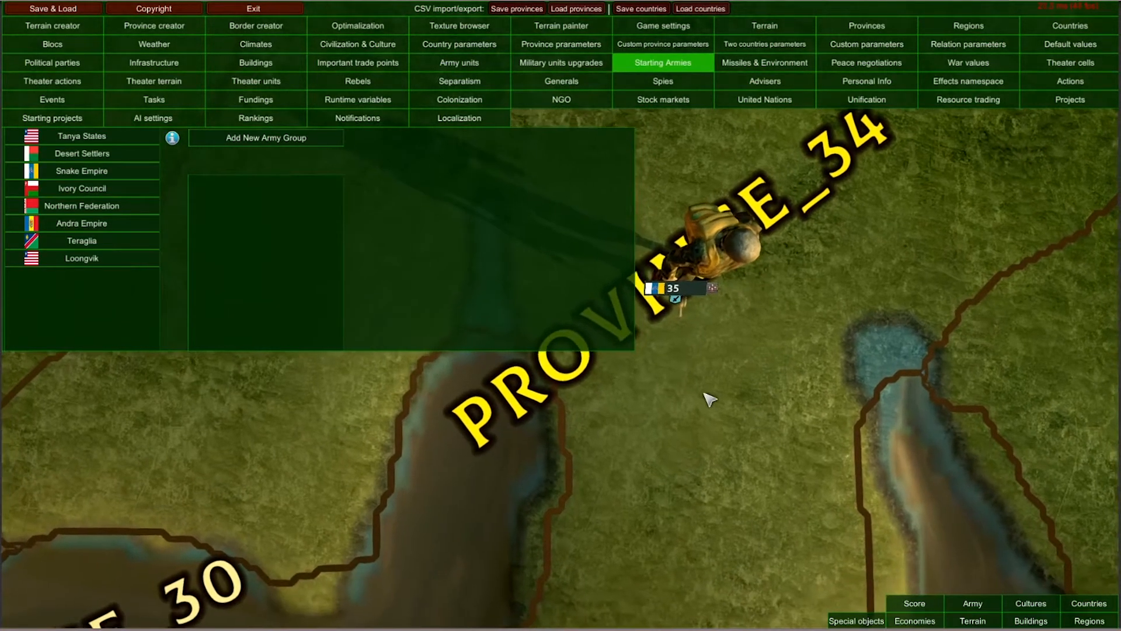
pyautogui.click(54, 174)
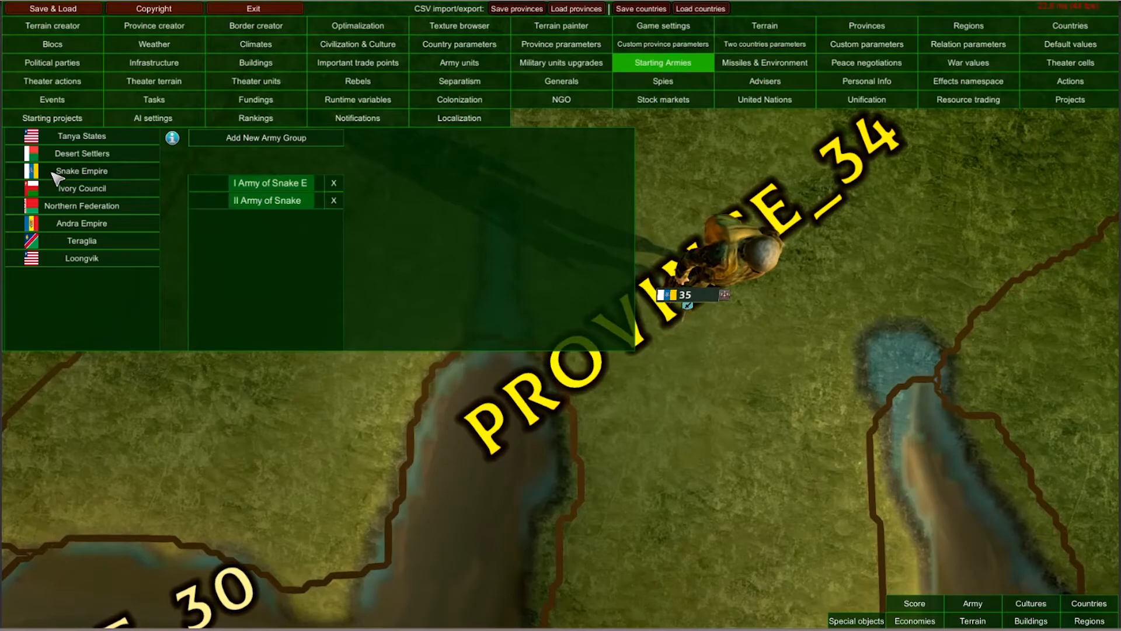
pyautogui.click(237, 143)
pyautogui.click(234, 218)
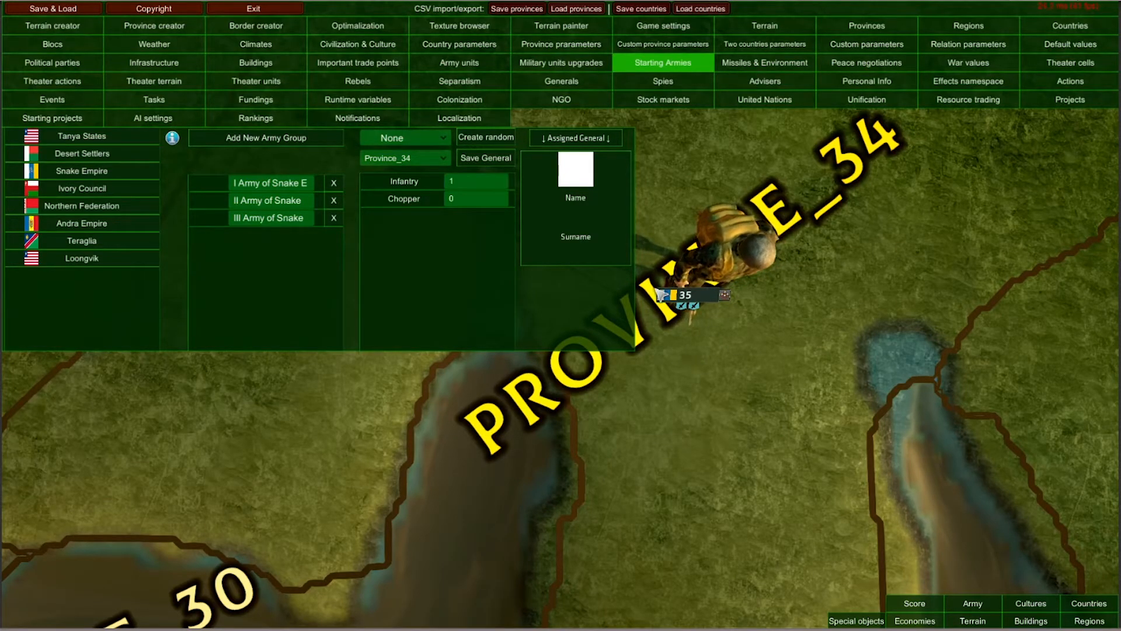
# - Relocate Snake Empire's third starting army to the water province Province_30 and reopen its unit settings
pyautogui.moveTo(725, 443); pyautogui.dragTo(930, 203)
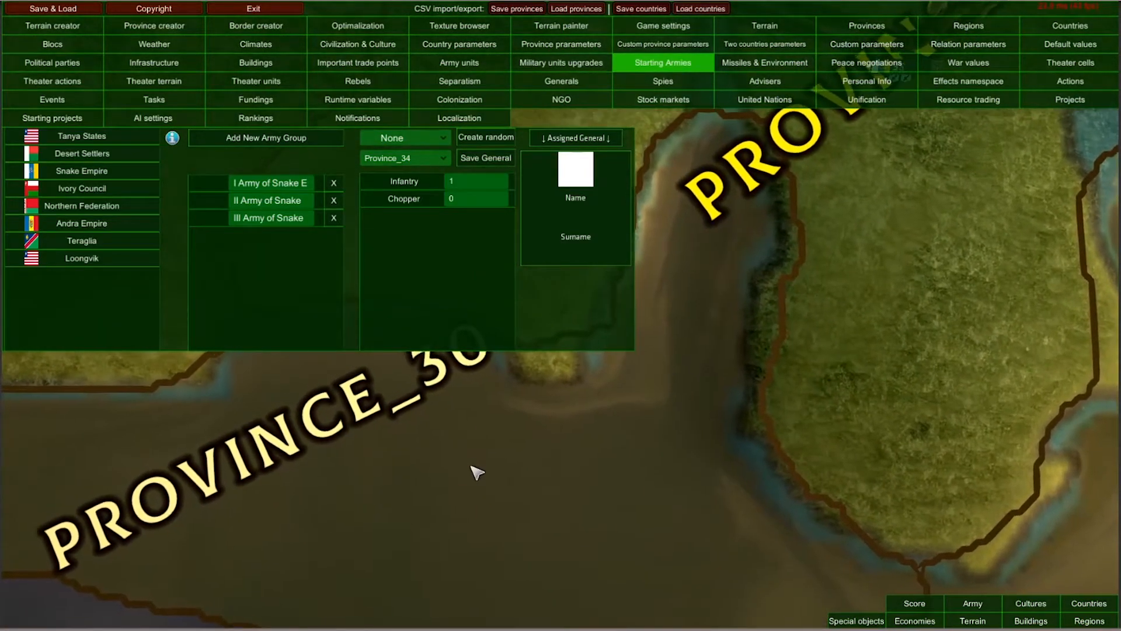
pyautogui.click(409, 158)
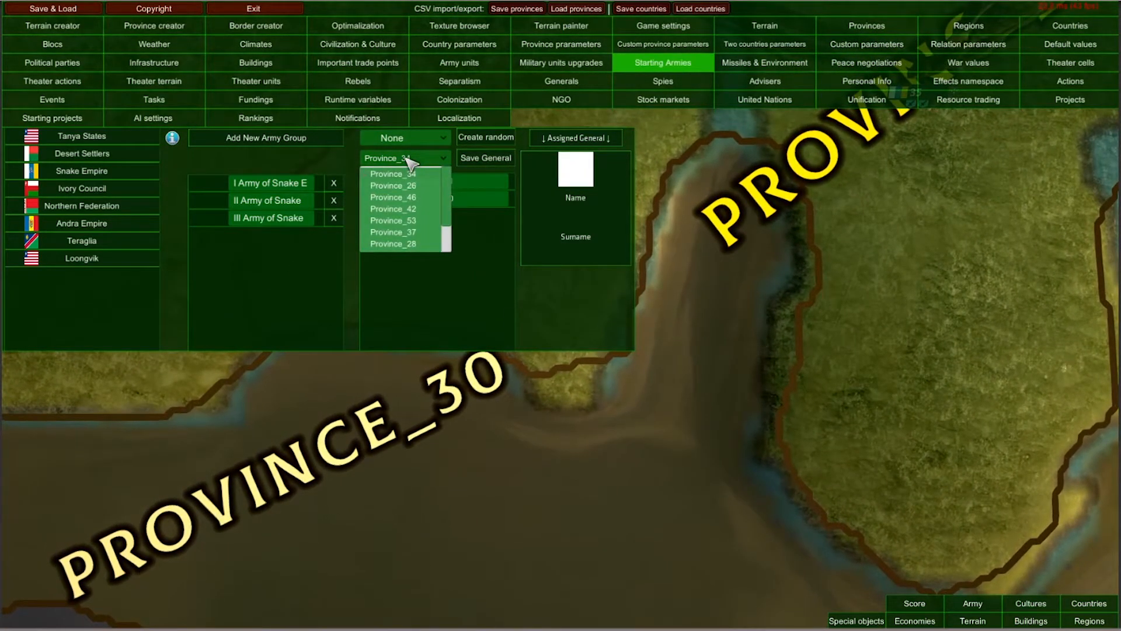
pyautogui.scroll(-3, 429, 246)
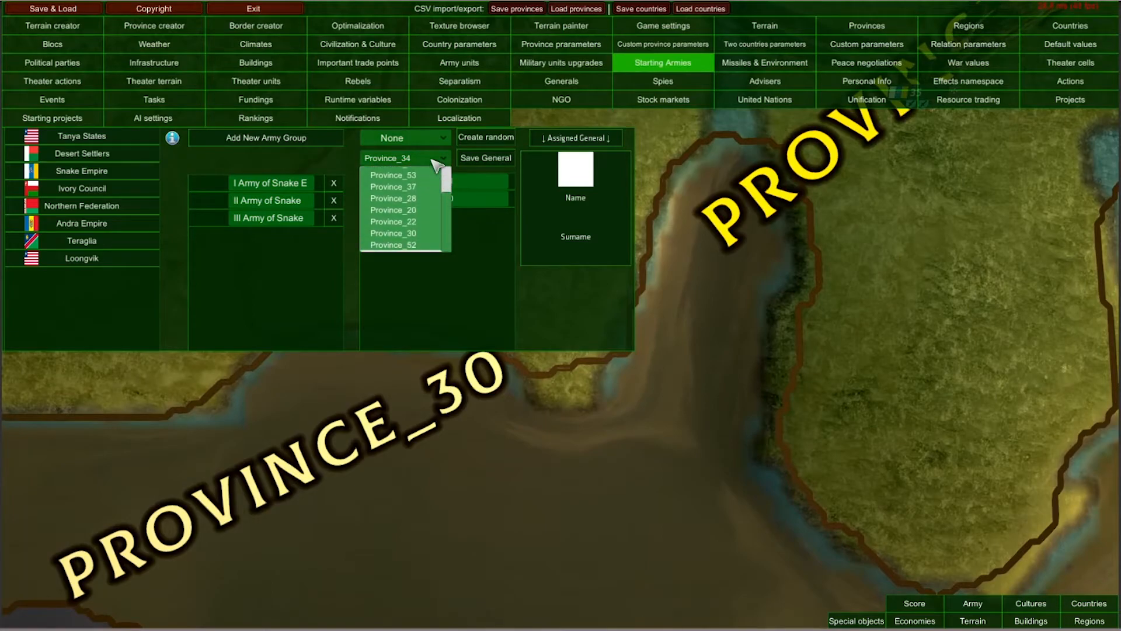
pyautogui.click(426, 244)
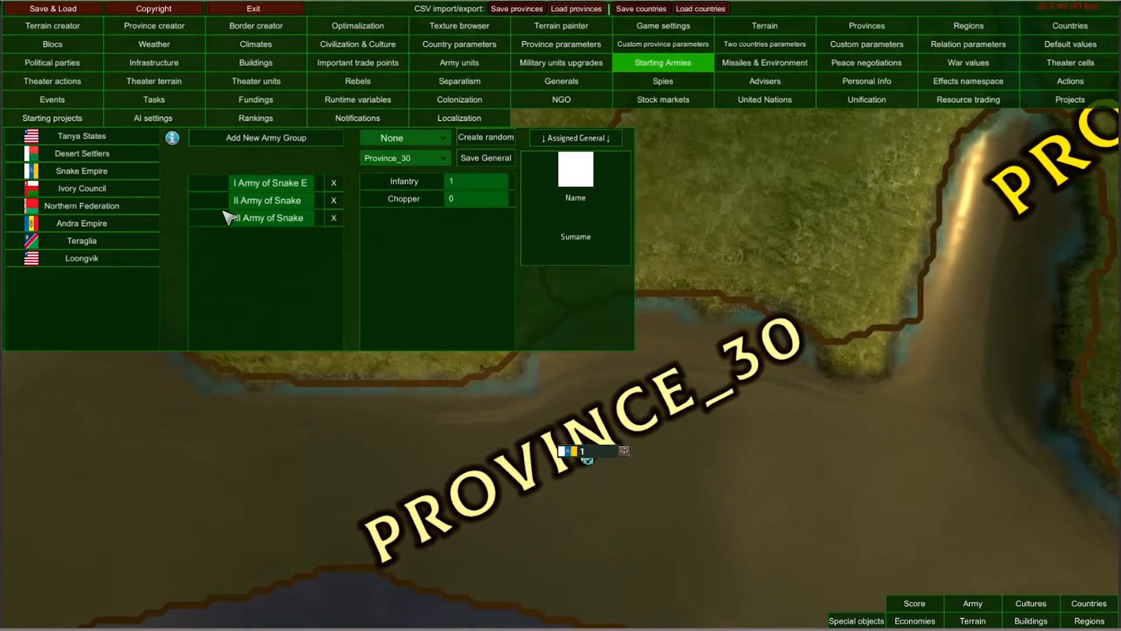
pyautogui.click(211, 221)
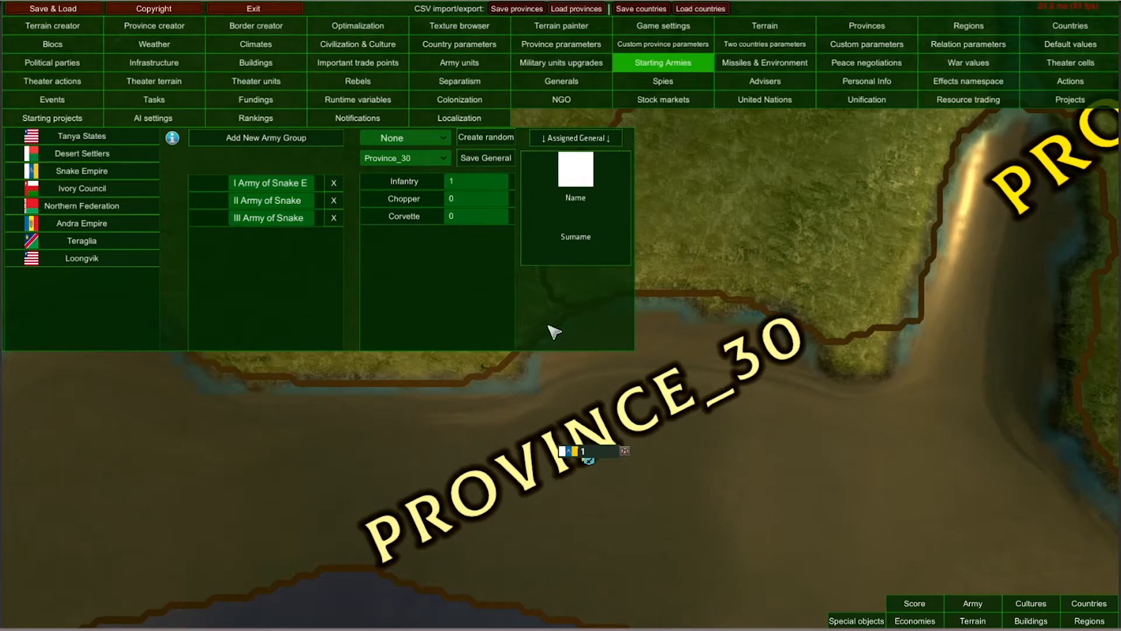
# - Set Snake Empire's third starting army to 10 Corvettes and 0 Infantry
pyautogui.click(464, 223)
pyautogui.write('10')
pyautogui.click(476, 184)
pyautogui.write('0')
pyautogui.moveTo(940, 412)
pyautogui.mouseDown()
pyautogui.moveTo(881, 382)
pyautogui.moveTo(953, 415)
pyautogui.mouseUp()
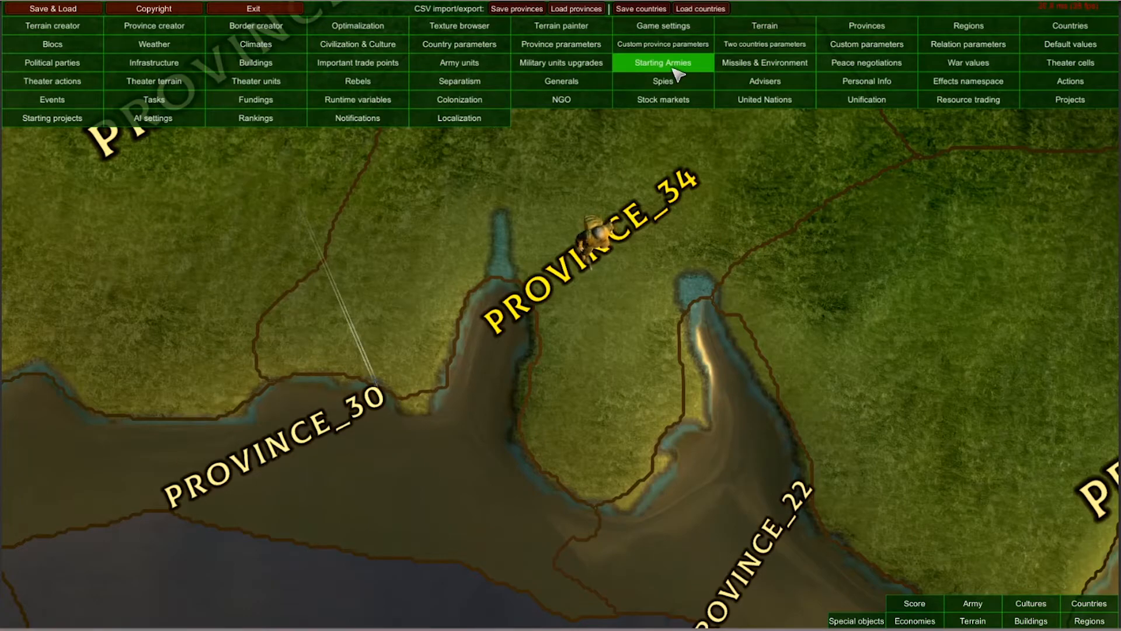
# - Set the missile attack defaults to silo cooldown 80, silo offensive range 150 and defensive silo range 100
pyautogui.click(774, 64)
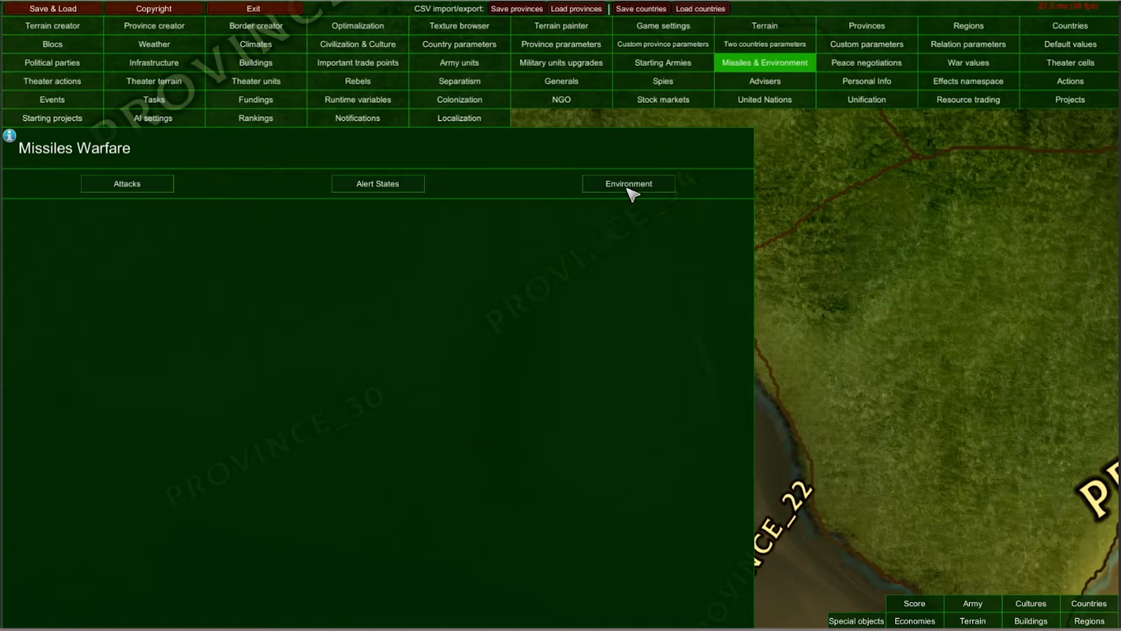
pyautogui.click(129, 192)
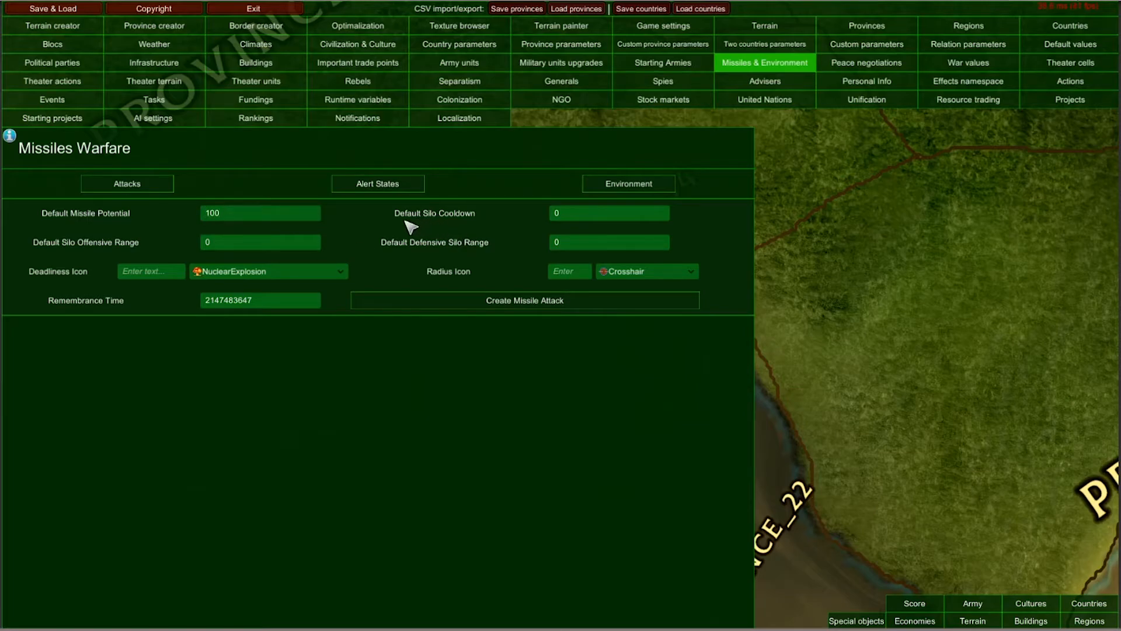
pyautogui.click(556, 214)
pyautogui.click(229, 246)
pyautogui.click(572, 244)
pyautogui.click(567, 243)
# - Check the choices for the missile deadliness and radius icons and the remembrance time without changing them
pyautogui.click(236, 274)
pyautogui.click(254, 273)
pyautogui.click(617, 274)
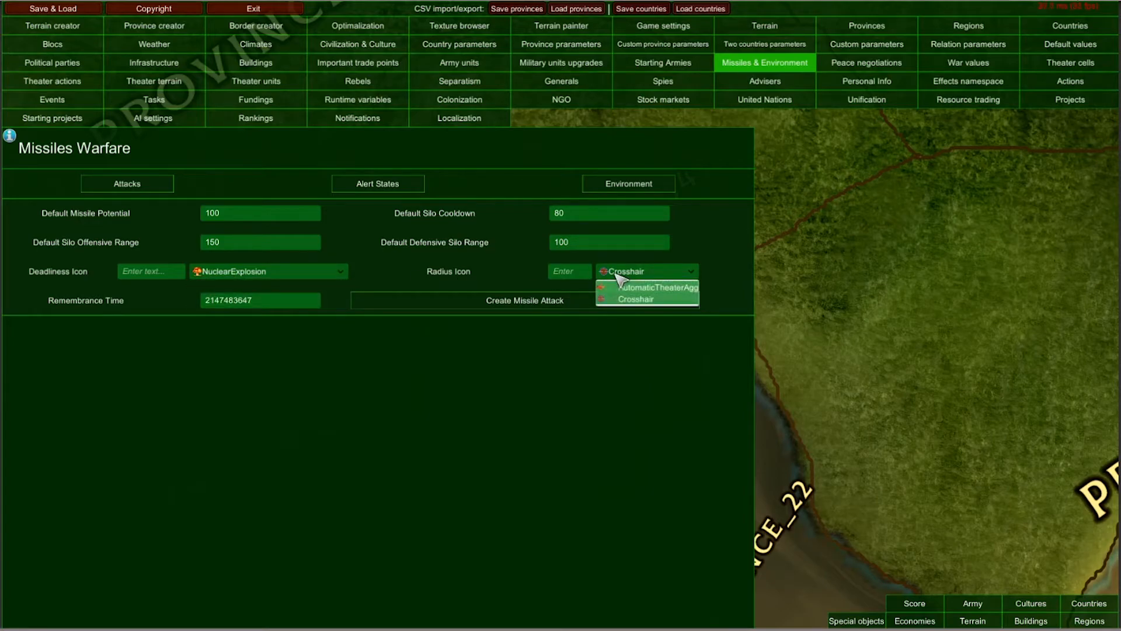
pyautogui.click(617, 277)
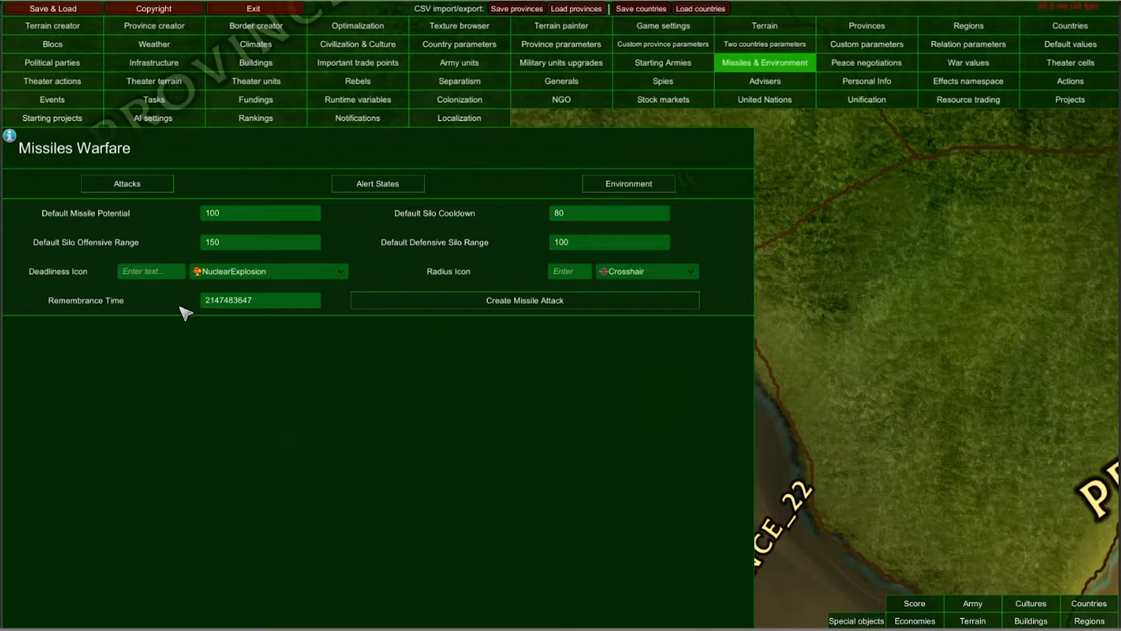
pyautogui.click(268, 308)
pyautogui.click(271, 308)
pyautogui.moveTo(290, 303); pyautogui.dragTo(190, 314)
pyautogui.click(274, 302)
pyautogui.doubleClick(266, 304)
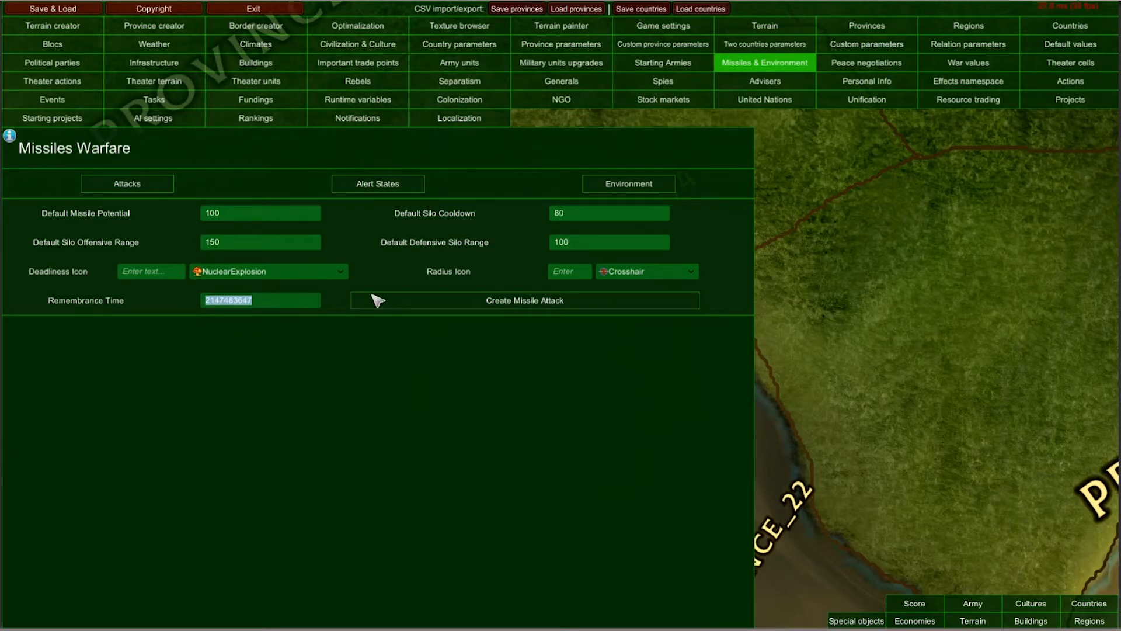
pyautogui.click(390, 290)
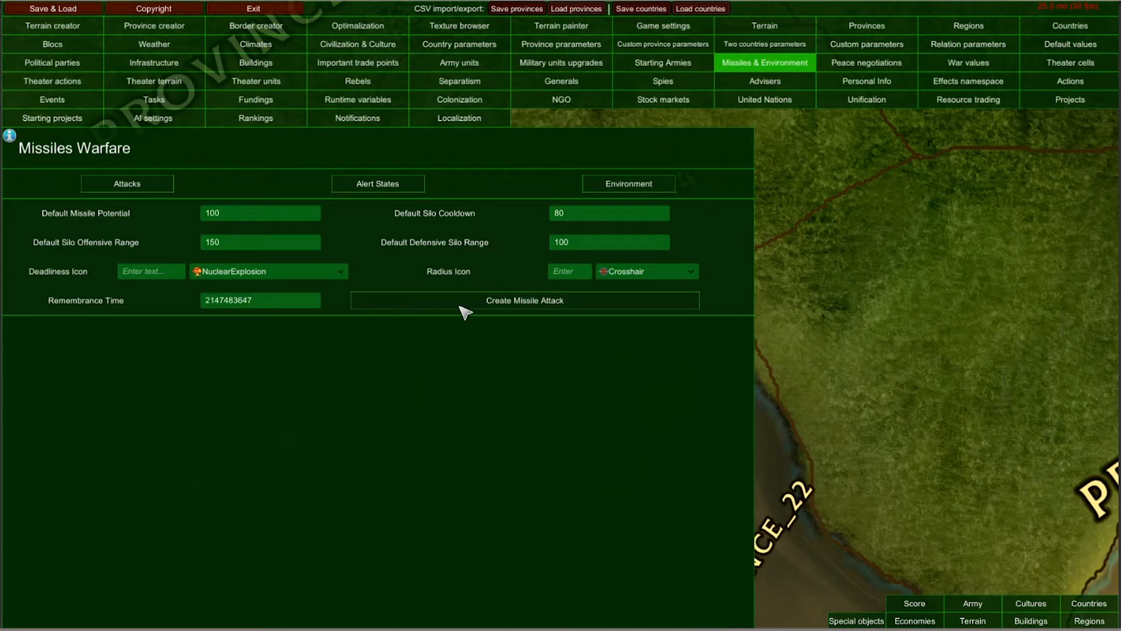
# - Create a missile attack named Nuke with deadliness level 25, radius level 15 and no required project
pyautogui.click(497, 308)
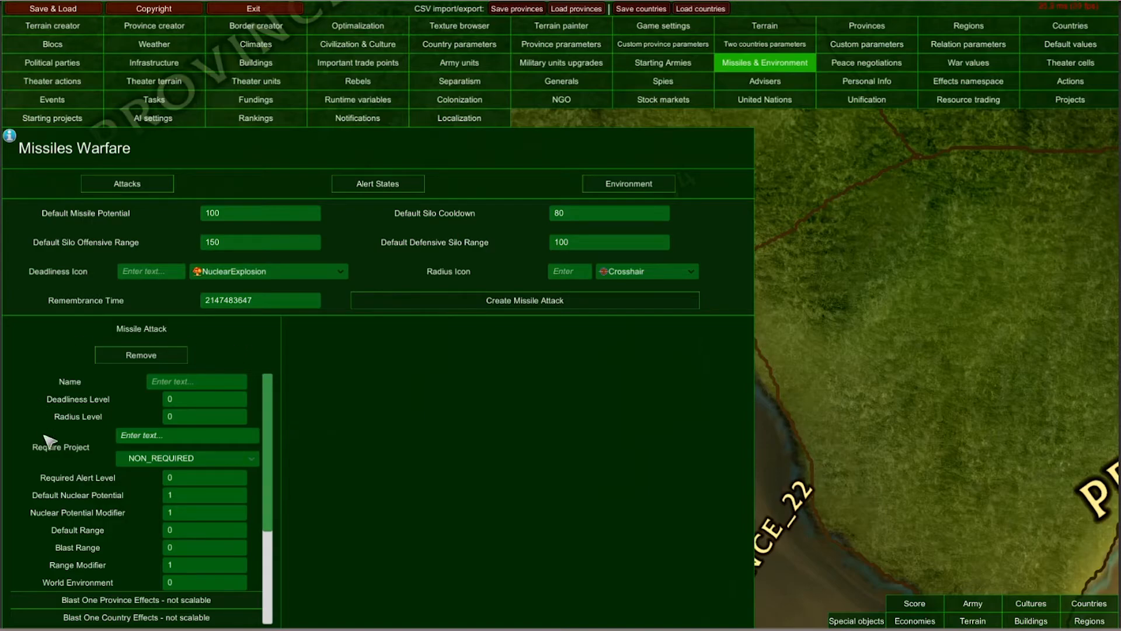
pyautogui.click(187, 384)
pyautogui.scroll(-2, 89, 403)
pyautogui.scroll(2, 99, 426)
pyautogui.click(182, 403)
pyautogui.click(176, 414)
pyautogui.write('15')
pyautogui.click(135, 460)
pyautogui.click(157, 460)
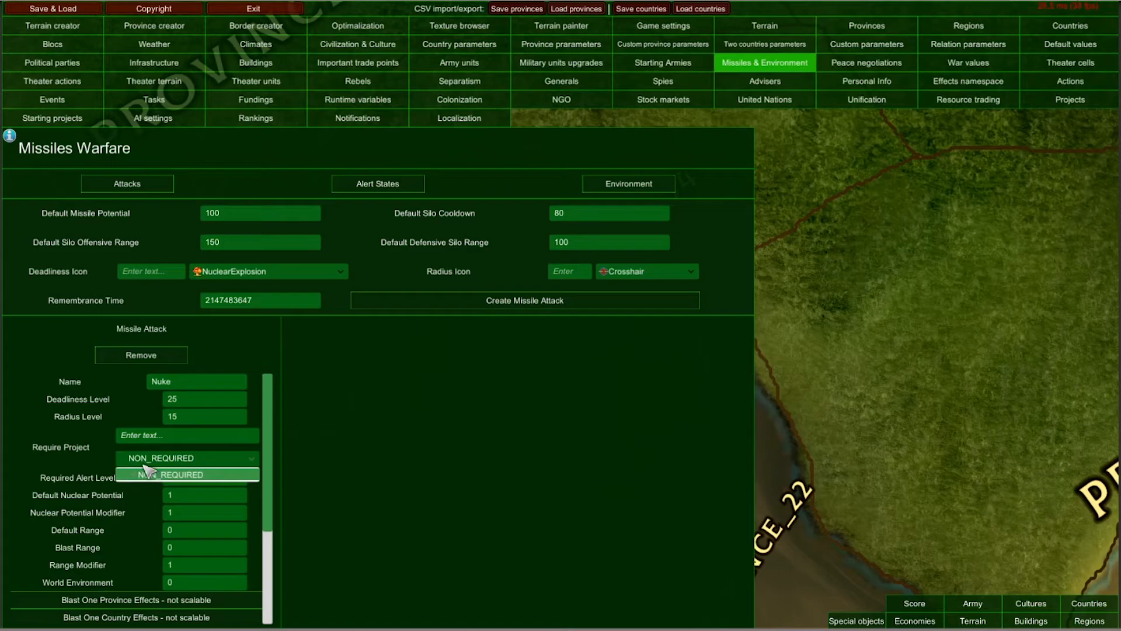
pyautogui.click(166, 457)
# - Set Nuke's default nuclear potential to 25, potential modifier 5, default range 20, blast range 5, range modifier 3 and world environment 25
pyautogui.scroll(-3, 84, 527)
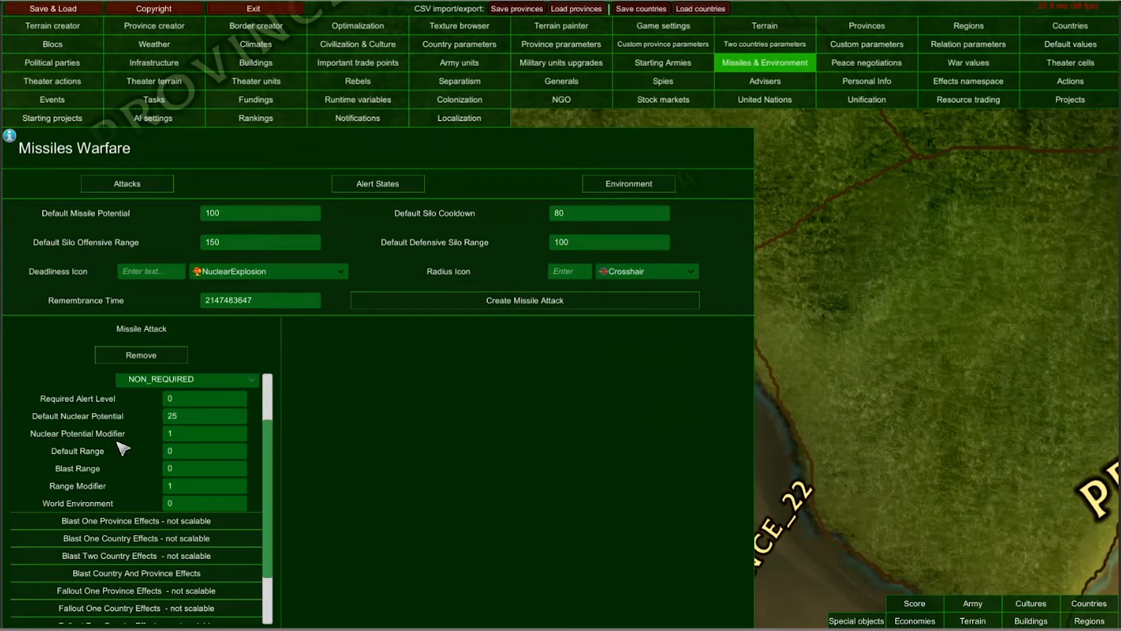
pyautogui.click(175, 435)
pyautogui.write('5')
pyautogui.click(179, 453)
pyautogui.write('20')
pyautogui.click(183, 466)
pyautogui.scroll(-1, 127, 501)
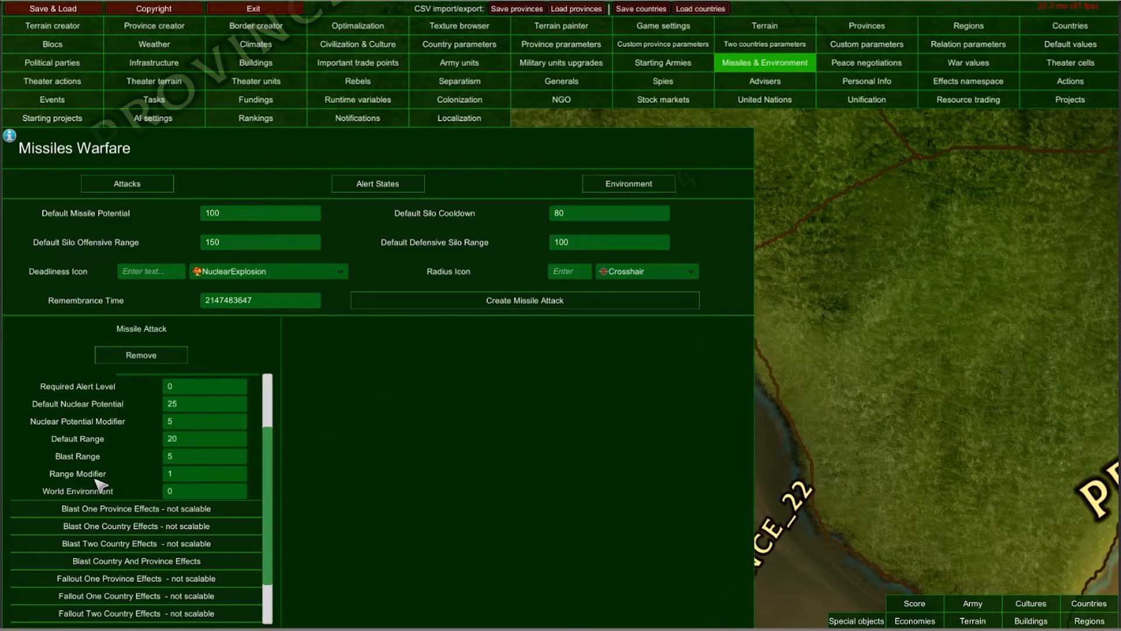
pyautogui.click(178, 474)
pyautogui.write('3')
pyautogui.scroll(-5, 59, 456)
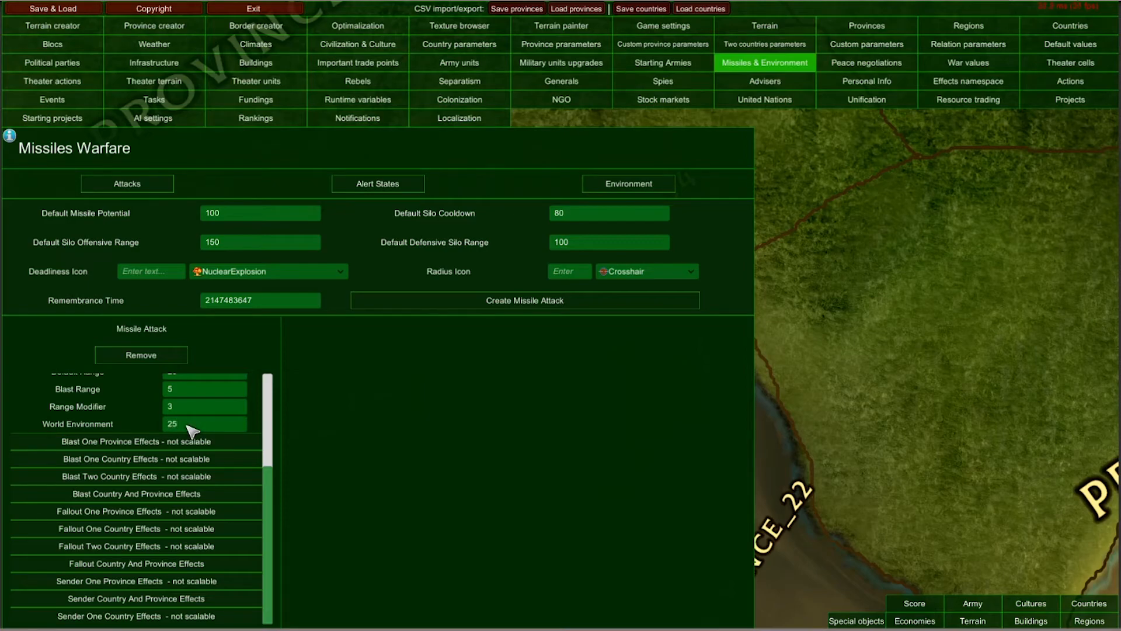
# - Review the Nuke attack's parameters and inspect its blast and fallout effect configurators without adding effects
pyautogui.scroll(5, 267, 530)
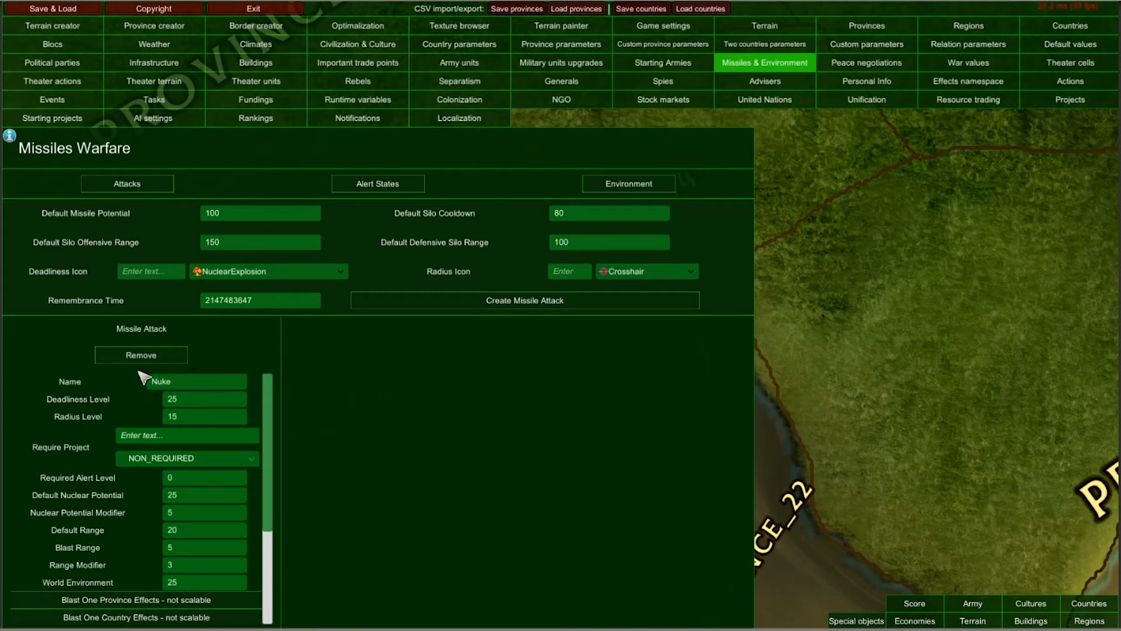
pyautogui.scroll(-3, 286, 533)
pyautogui.scroll(3, 278, 440)
pyautogui.scroll(-3, 278, 440)
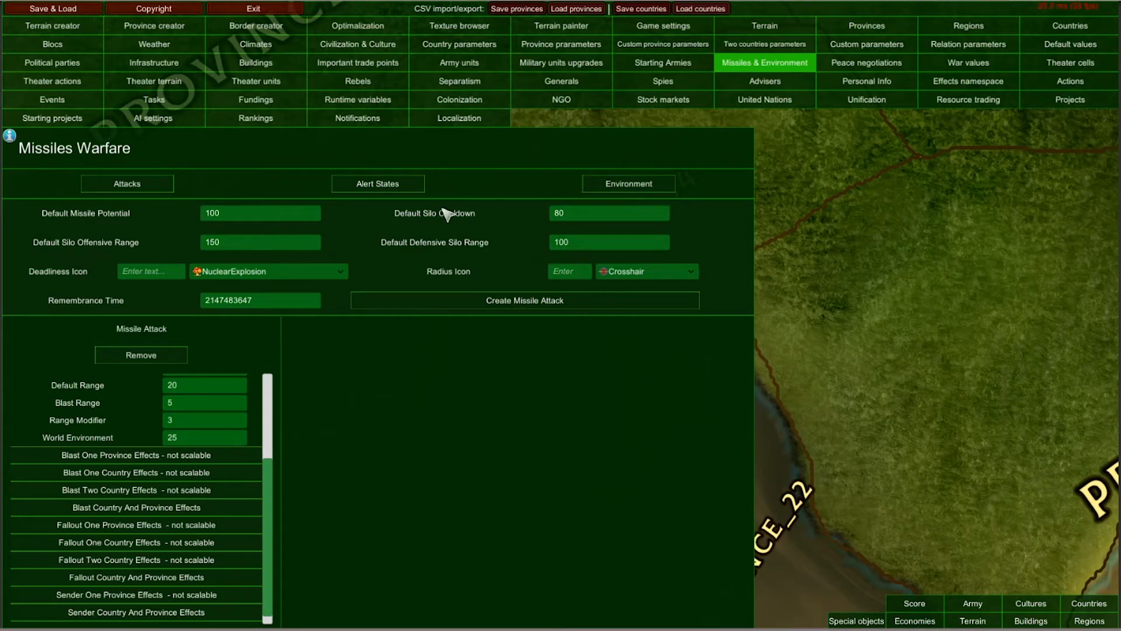
pyautogui.scroll(-1, 53, 450)
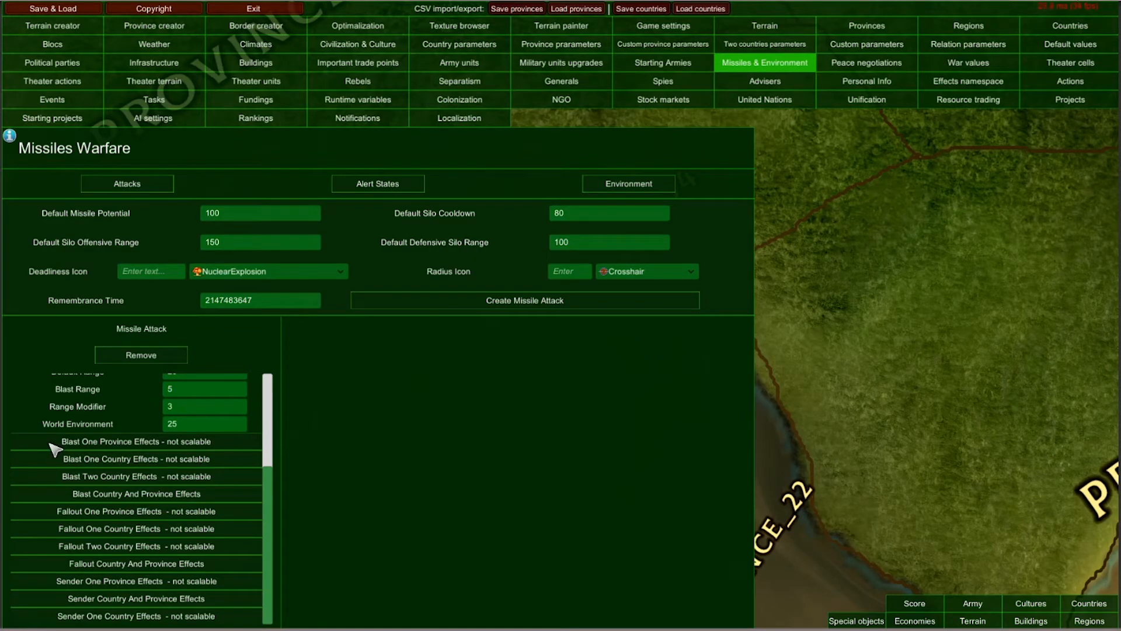
pyautogui.click(190, 458)
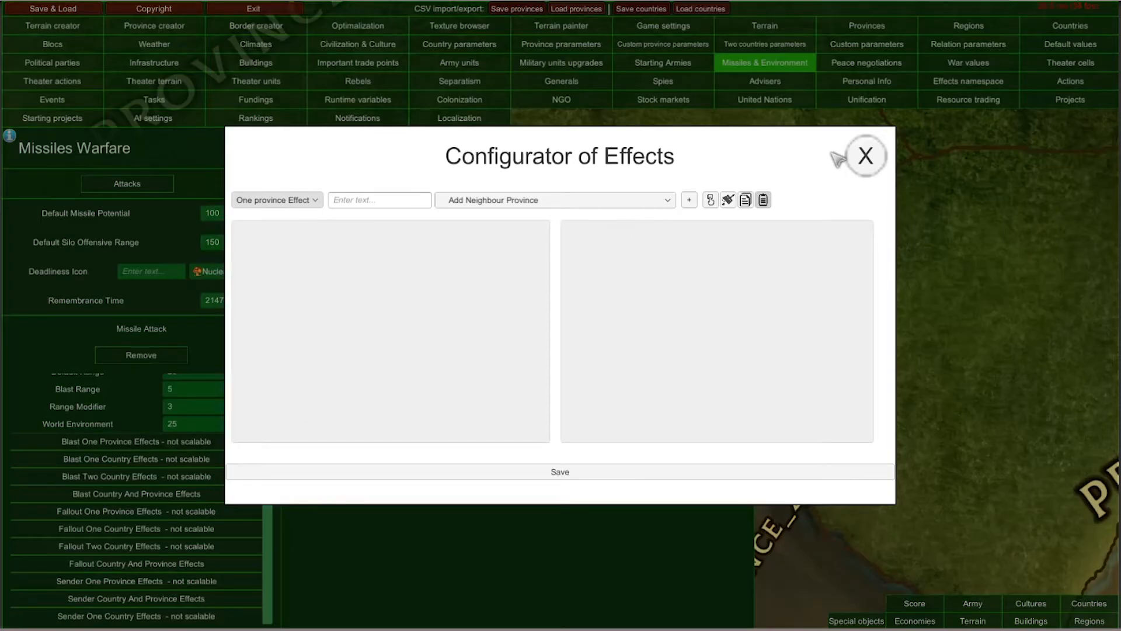
pyautogui.click(865, 157)
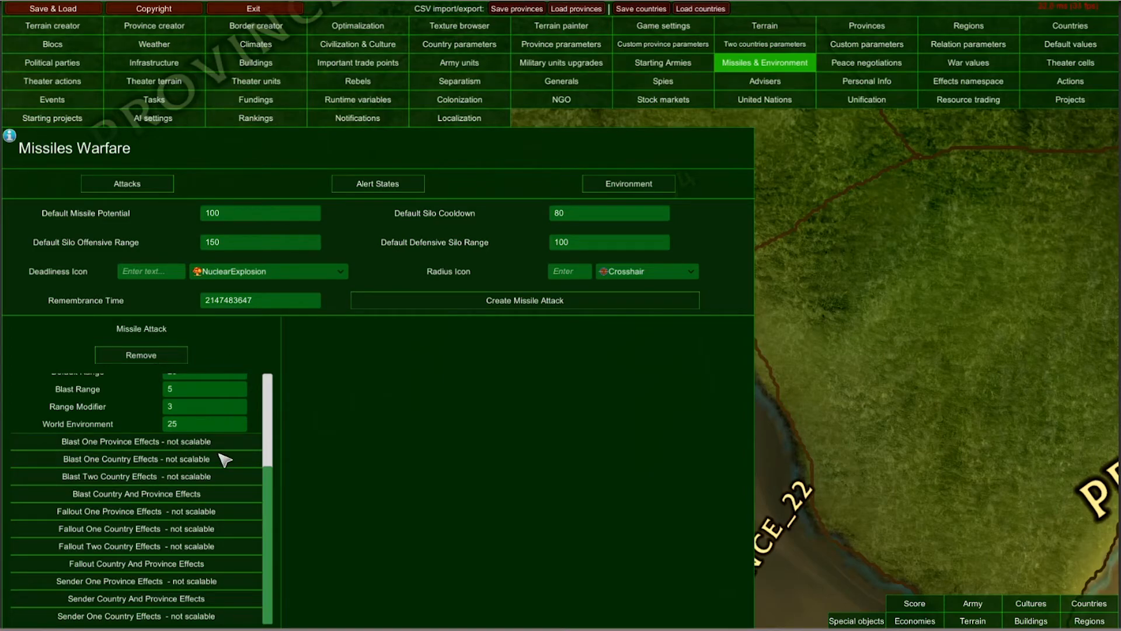
pyautogui.click(190, 516)
pyautogui.click(865, 157)
# - Set the cooldown to lower the missile alert state to 65 and add two alert levels
pyautogui.click(384, 186)
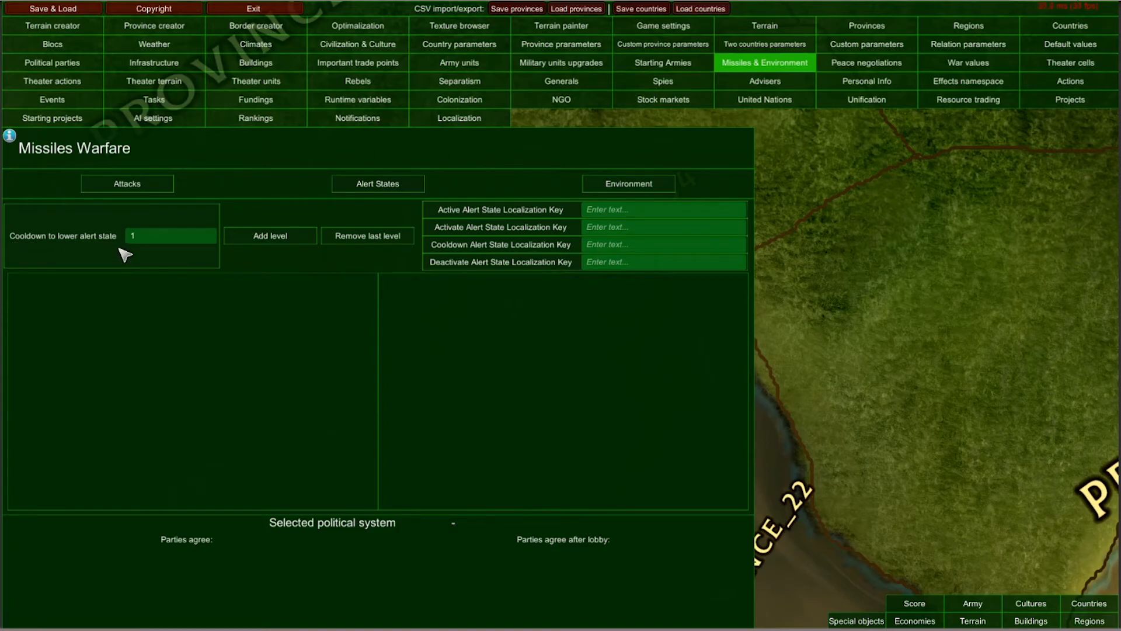
pyautogui.click(139, 235)
pyautogui.click(261, 240)
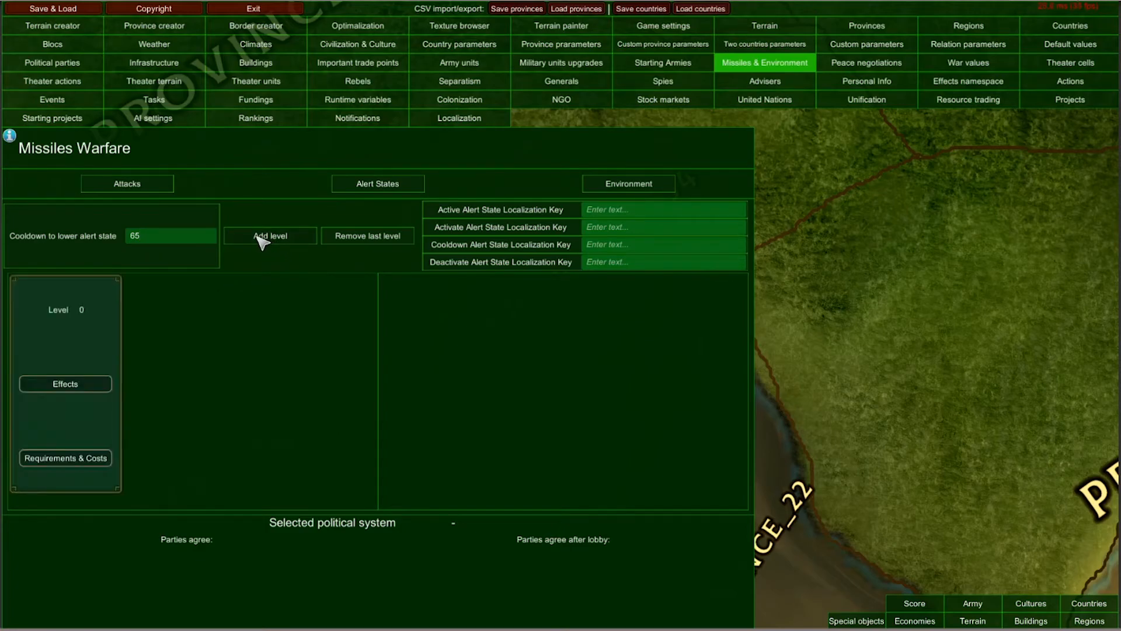
pyautogui.click(261, 240)
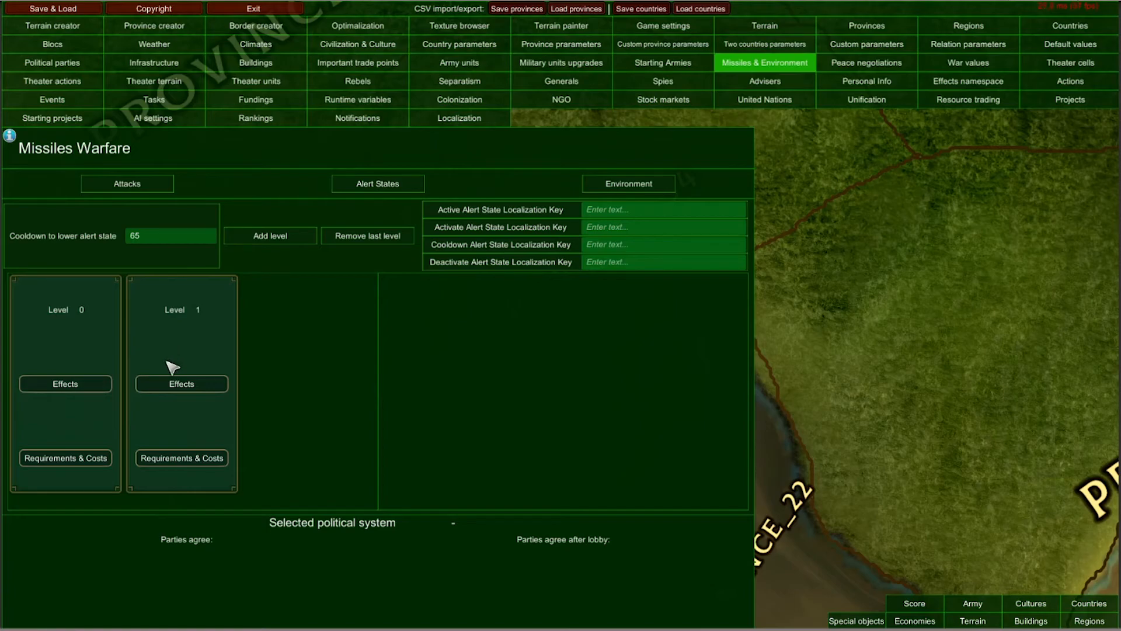
# - Inspect the effects and the requirements and costs of alert level 1
pyautogui.click(170, 390)
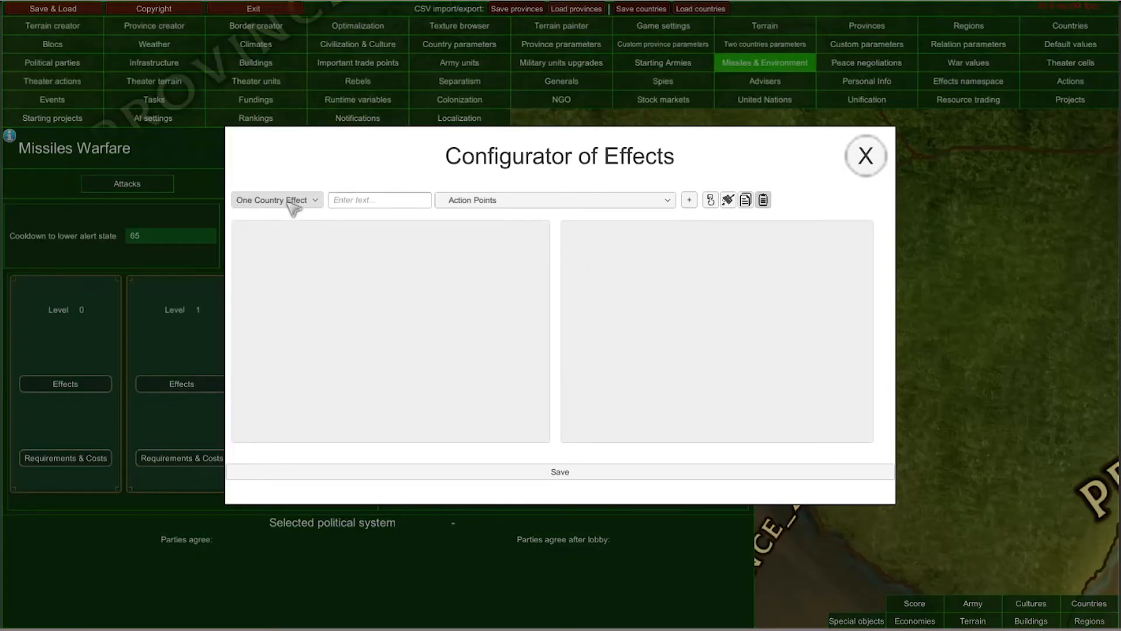
pyautogui.click(865, 156)
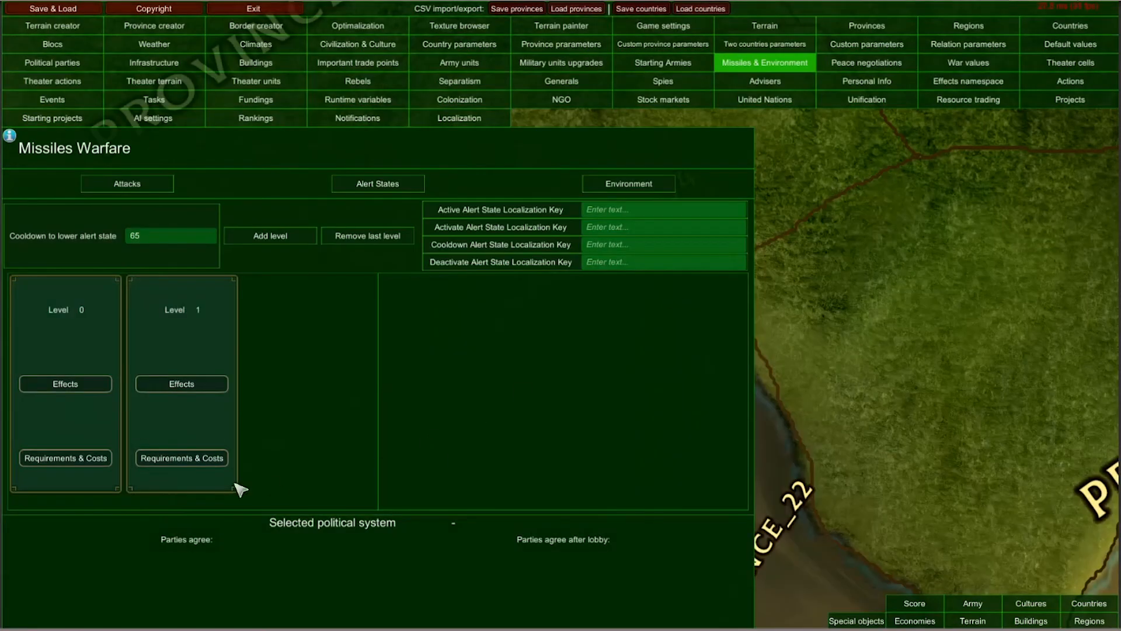
pyautogui.click(161, 461)
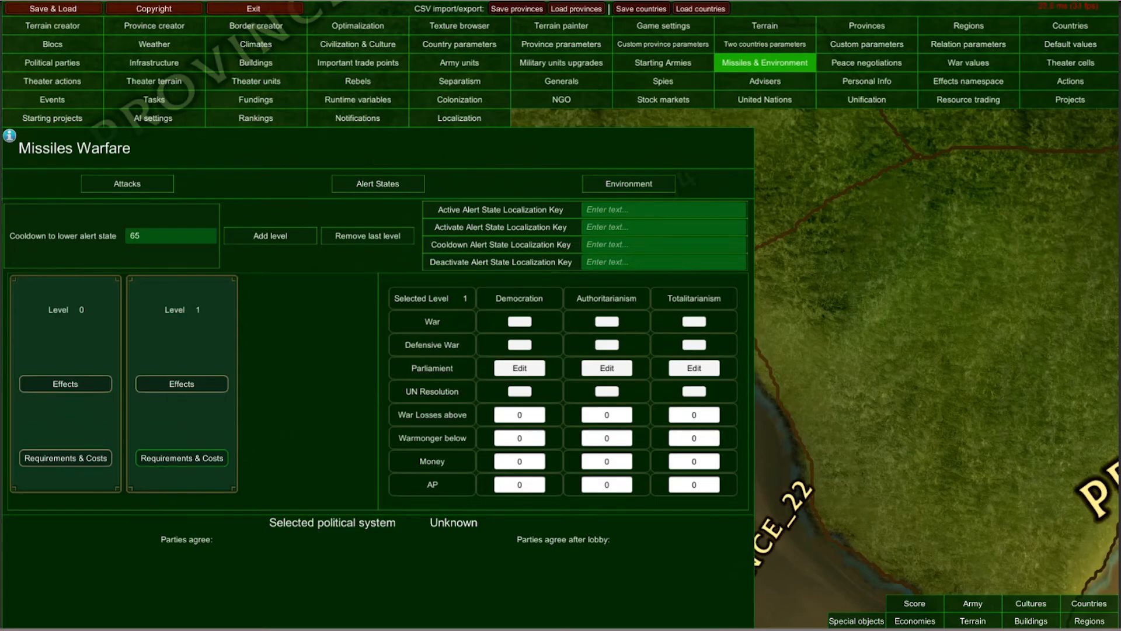
# - Set the region environment's default degradation reduction to -3 and its reduction interval to 25
pyautogui.click(620, 188)
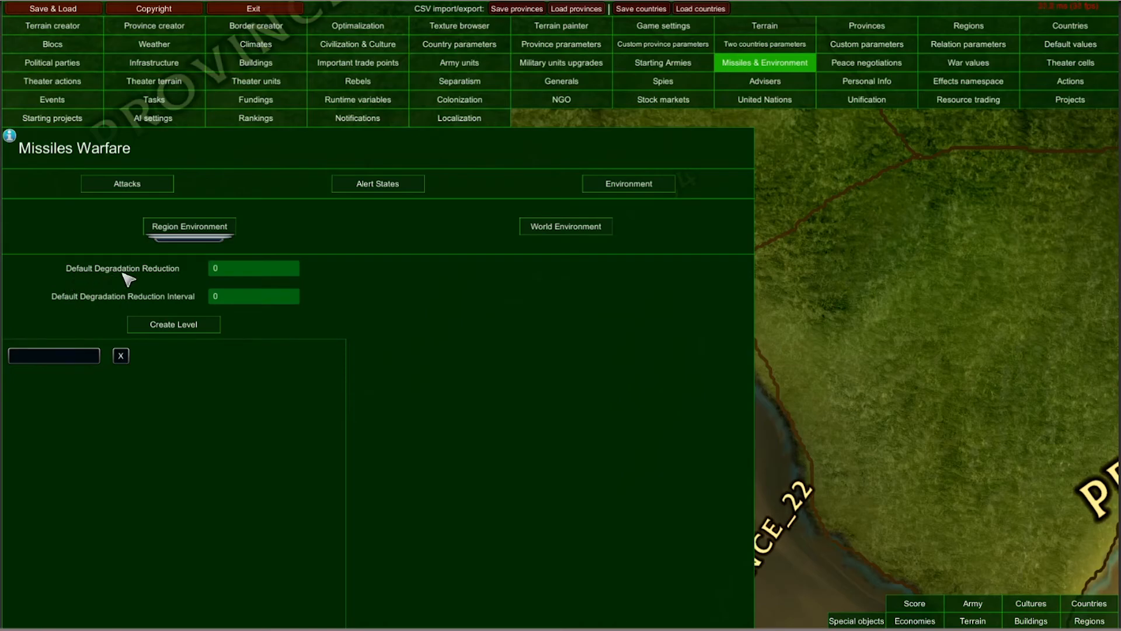
pyautogui.click(229, 270)
pyautogui.click(223, 269)
pyautogui.moveTo(235, 269); pyautogui.dragTo(204, 270)
# - Add a second region environment level and name the two levels Level 0 and Level 1
pyautogui.click(47, 359)
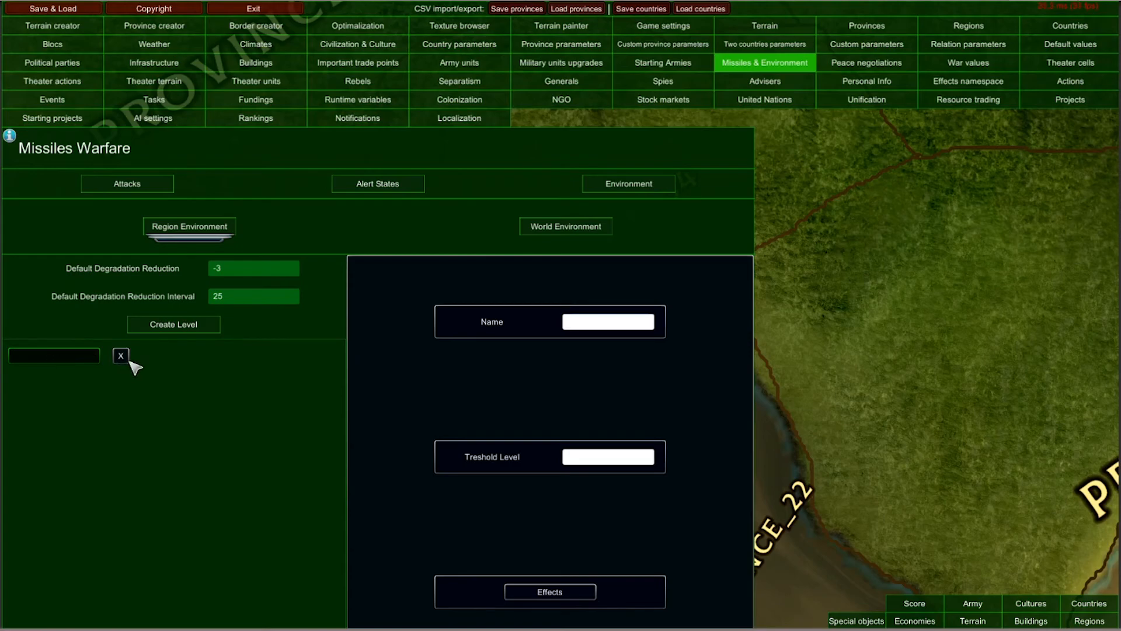
pyautogui.click(168, 331)
pyautogui.click(183, 330)
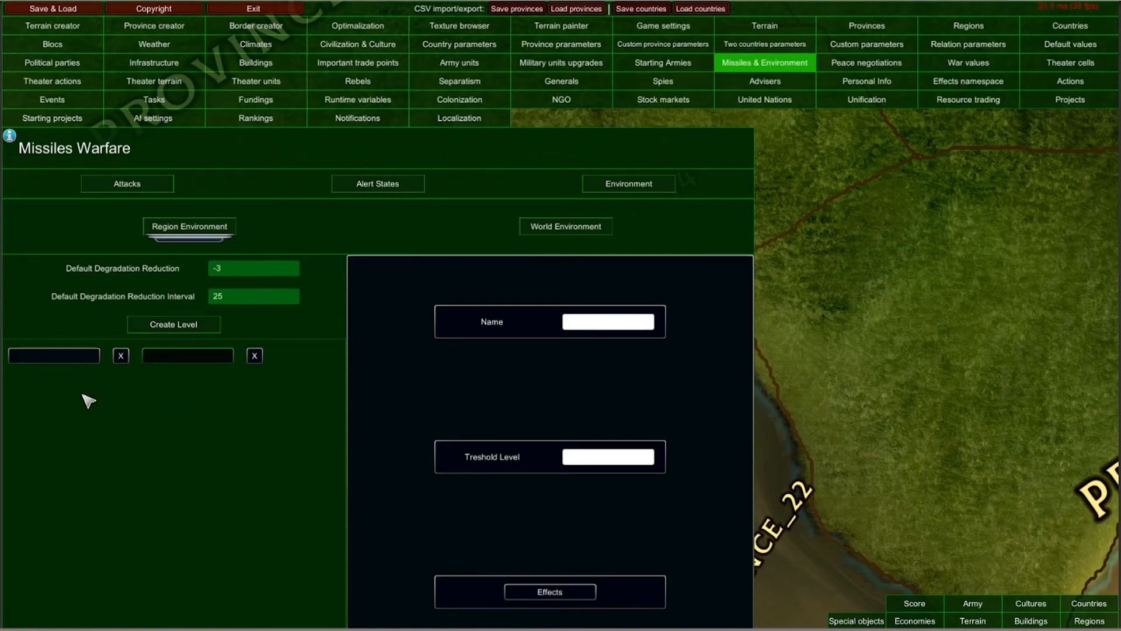
pyautogui.click(89, 355)
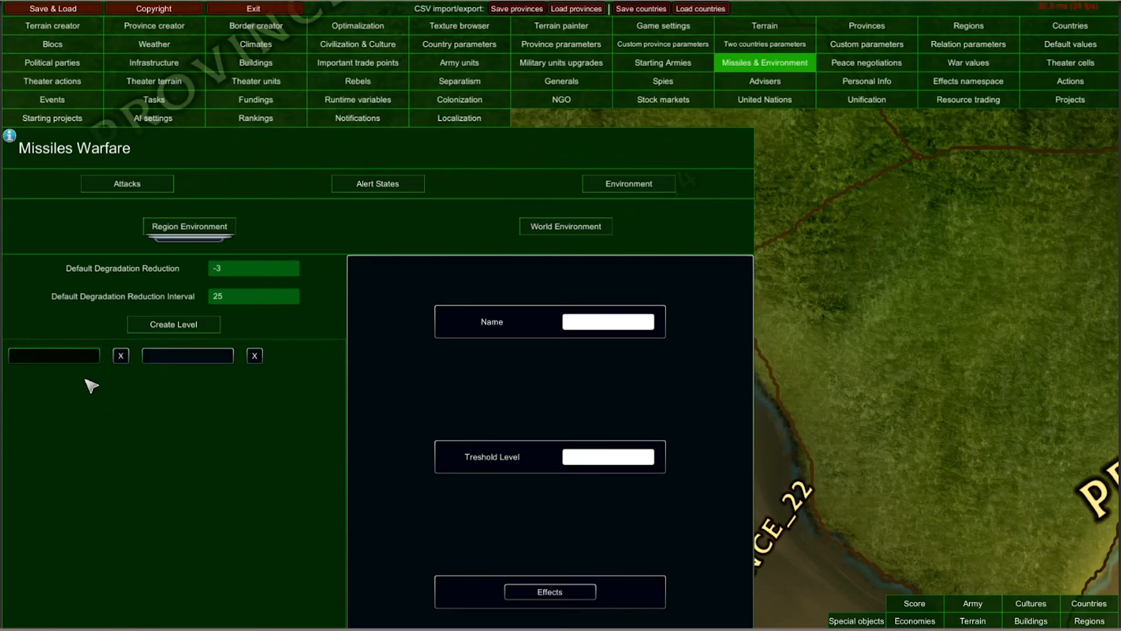
pyautogui.click(582, 320)
pyautogui.write('Level 0')
pyautogui.click(174, 357)
pyautogui.click(590, 459)
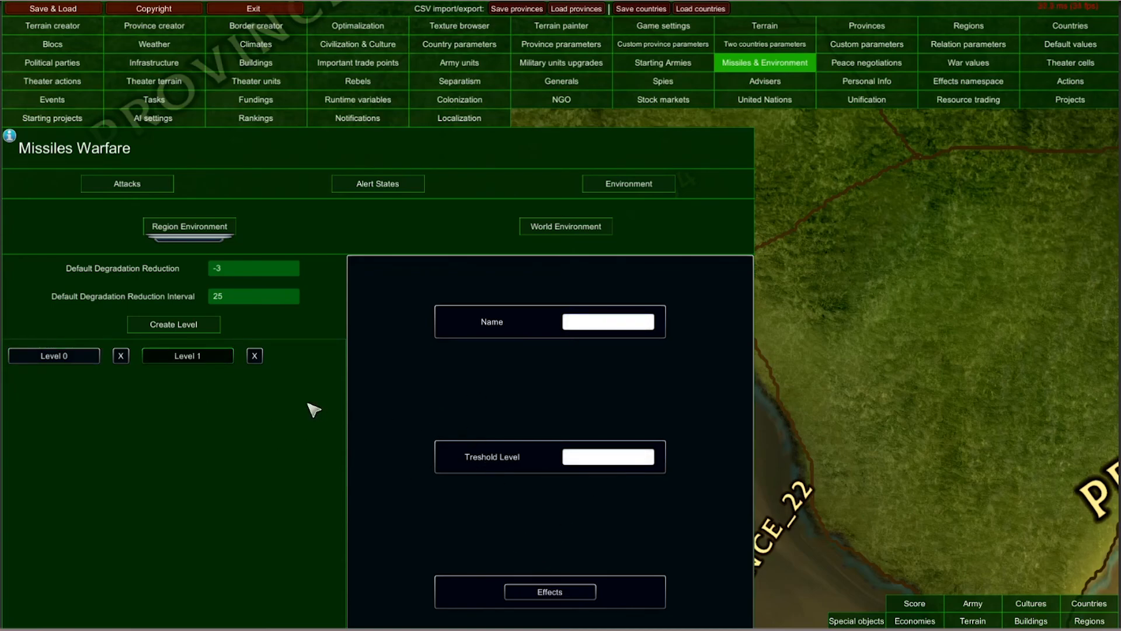
# - Open the effects configurator for Level 0 of the region environment
pyautogui.click(35, 355)
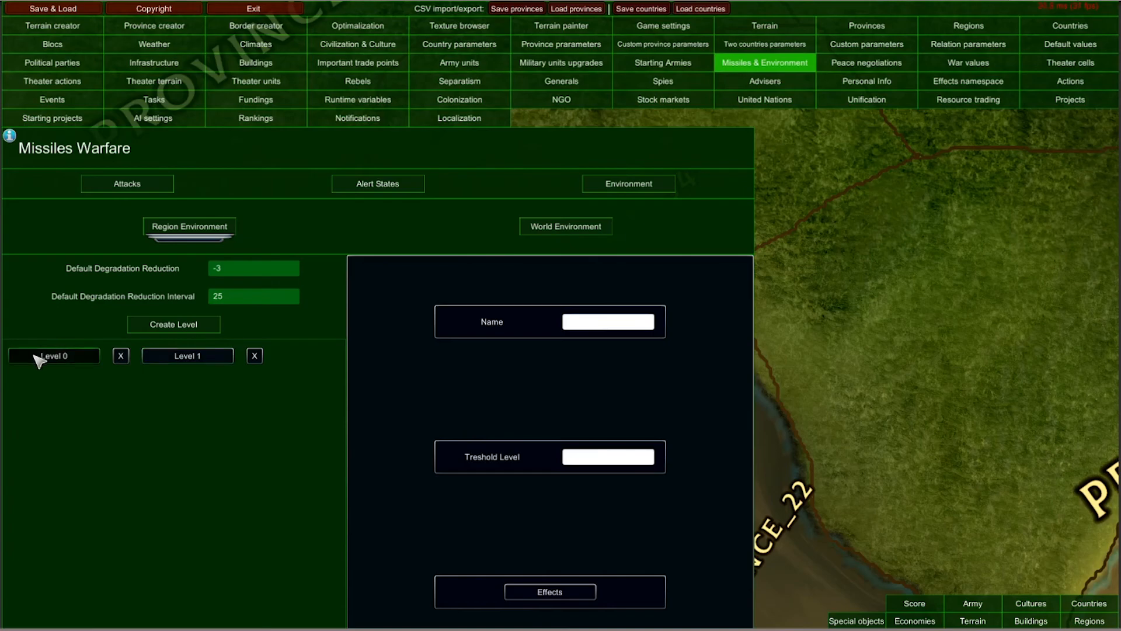
pyautogui.click(528, 594)
# - Add a second level to the world environment and open a level's effects configurator
pyautogui.click(536, 233)
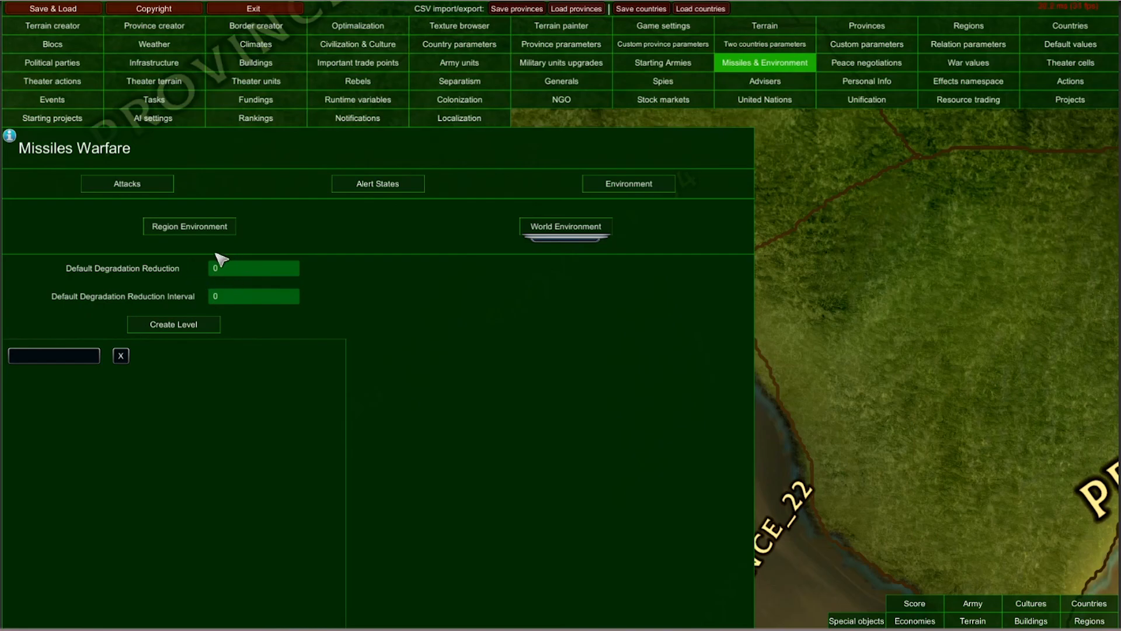
pyautogui.click(186, 324)
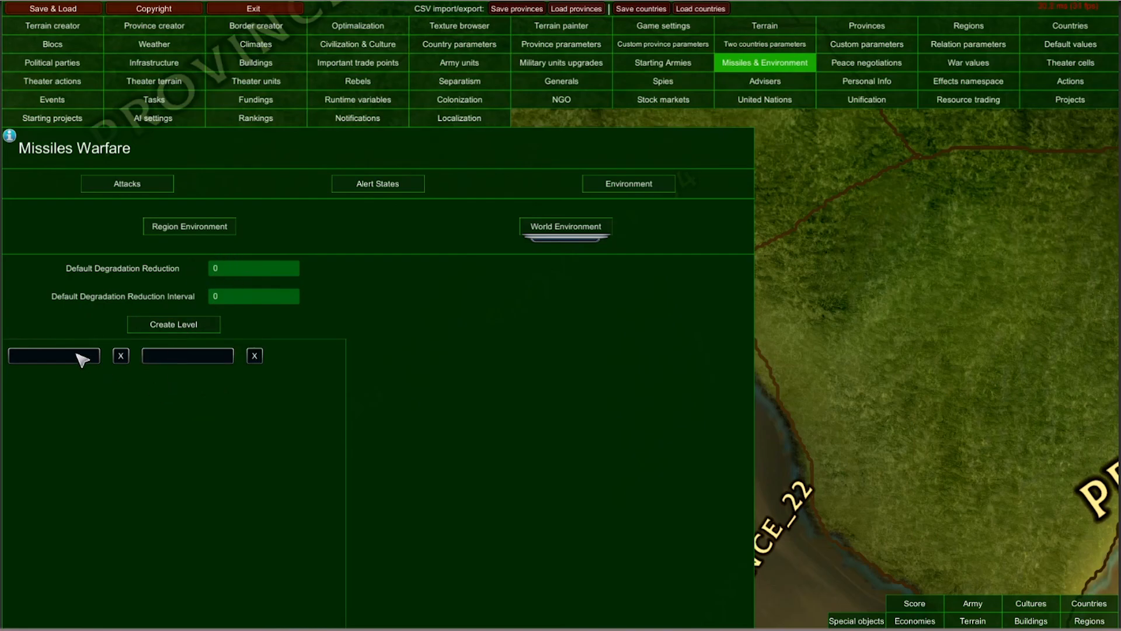
pyautogui.click(82, 355)
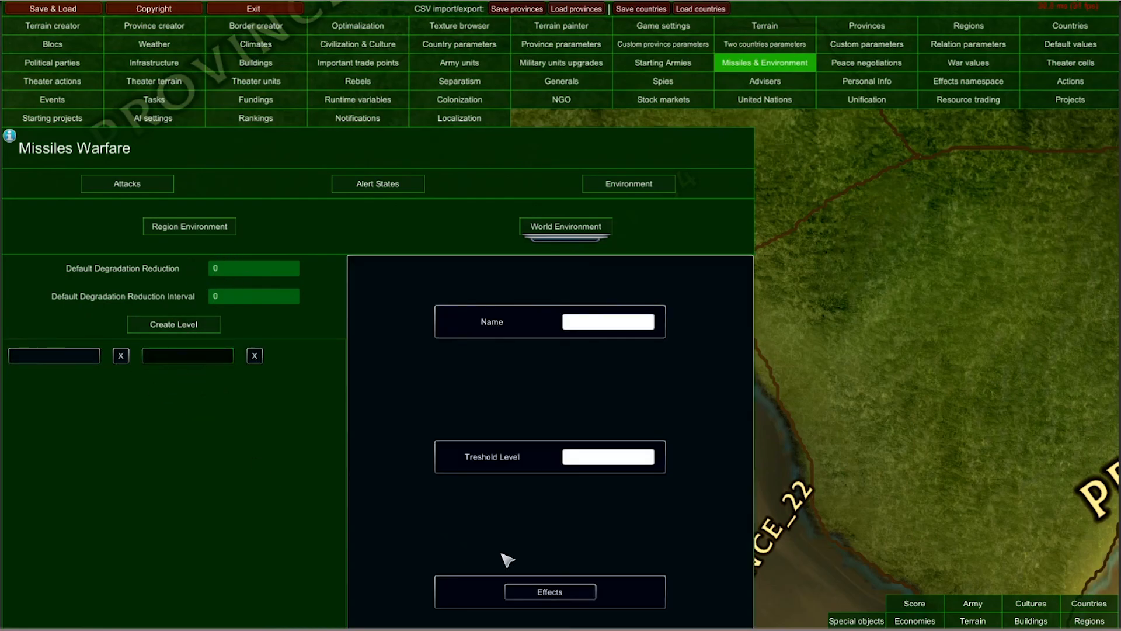
pyautogui.click(538, 593)
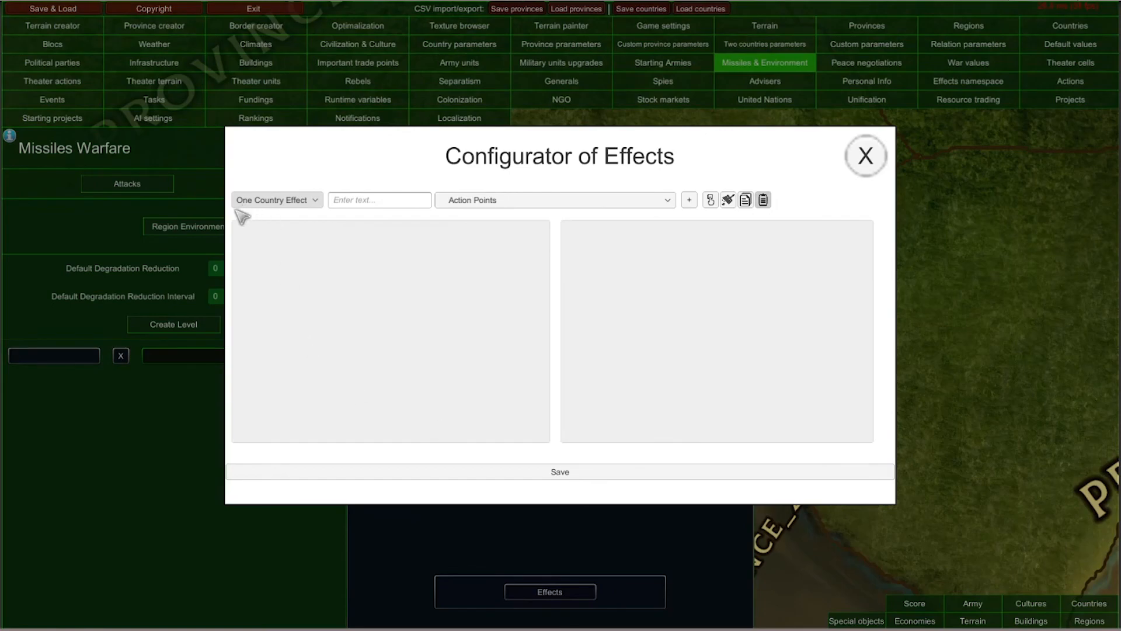